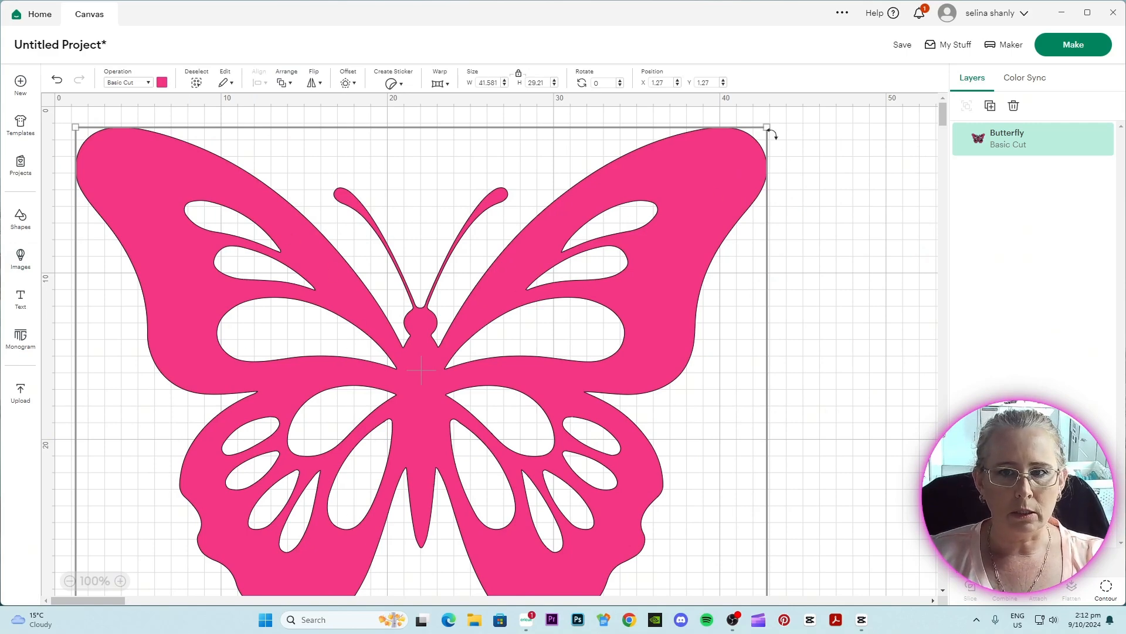
Step: Shrink the butterfly to about 28.53 × 20.04 cm and move it across to the empty part of the canvas
drag(768, 130, 551, 307)
drag(384, 435, 450, 314)
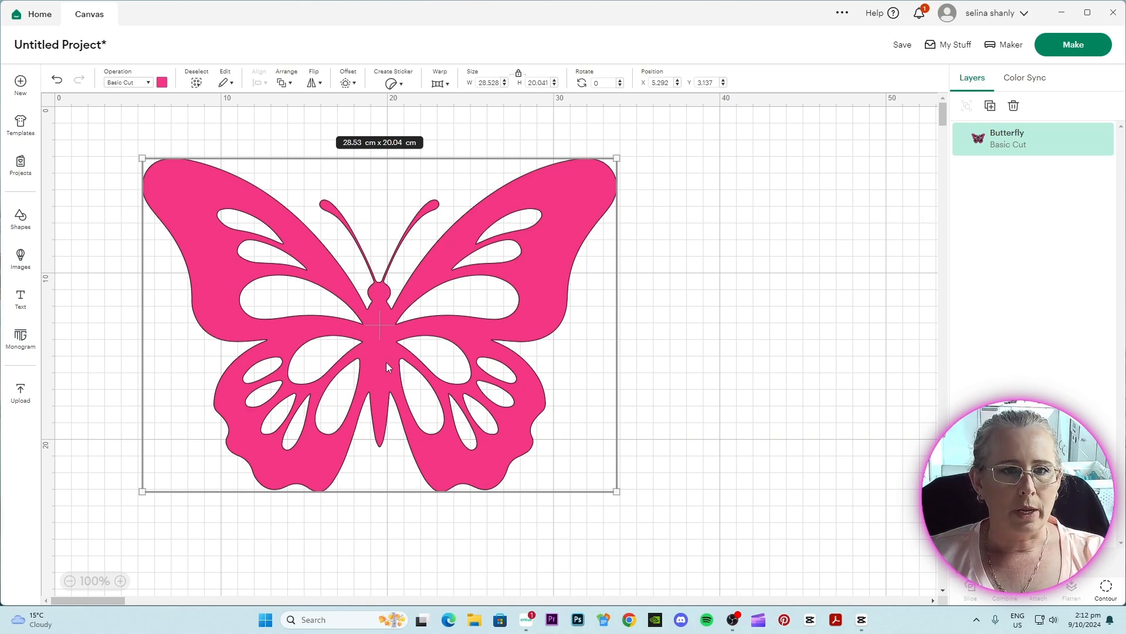
click(348, 84)
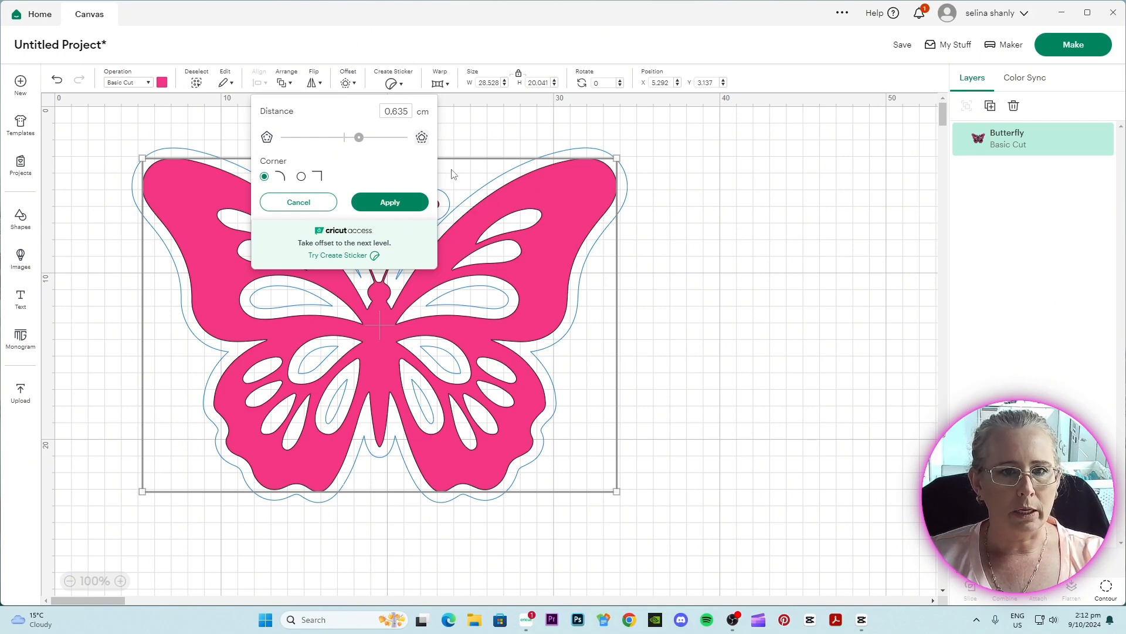
click(482, 131)
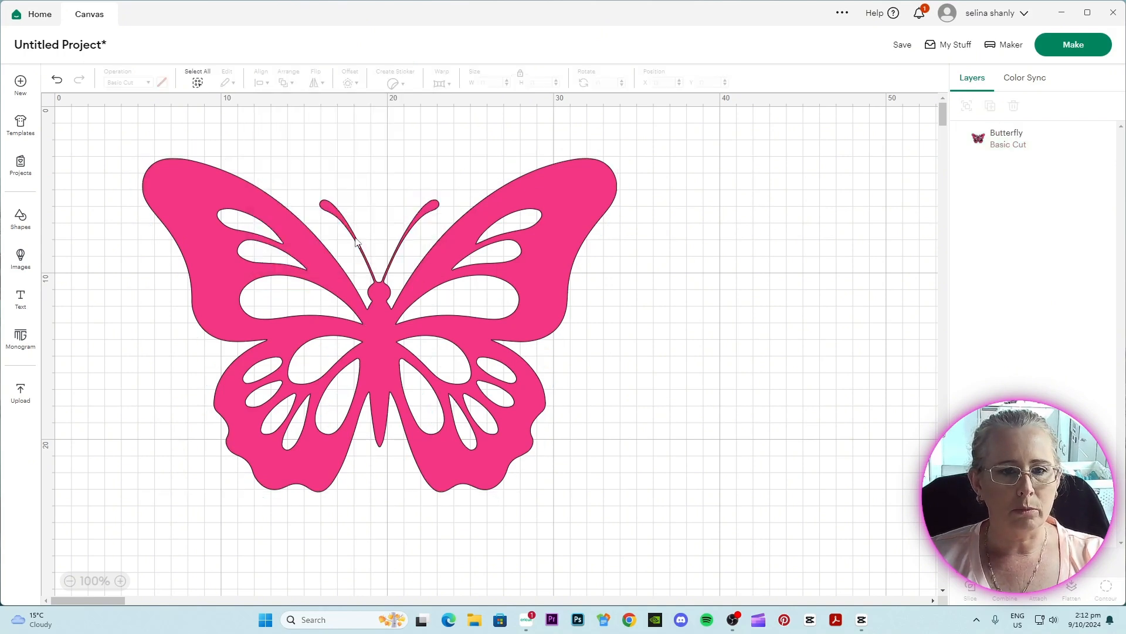
drag(301, 316, 623, 436)
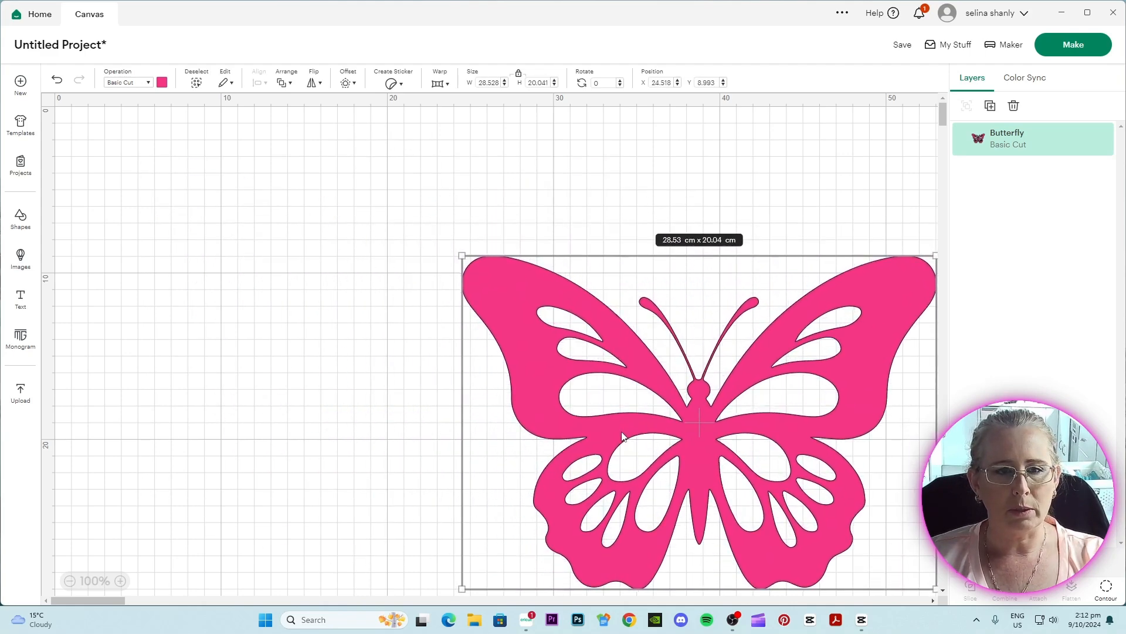
Step: Create a rounded-corner offset of about 0.212 cm around the butterfly
click(347, 85)
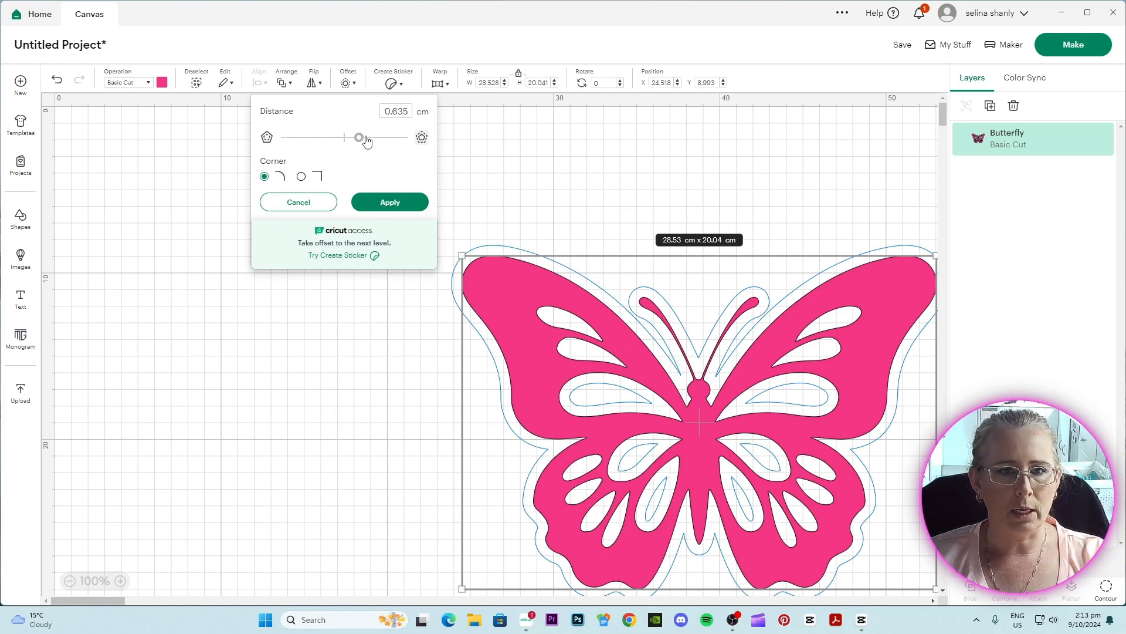
mouse_move(360, 143)
mouse_down()
mouse_move(384, 148)
mouse_move(351, 142)
mouse_up()
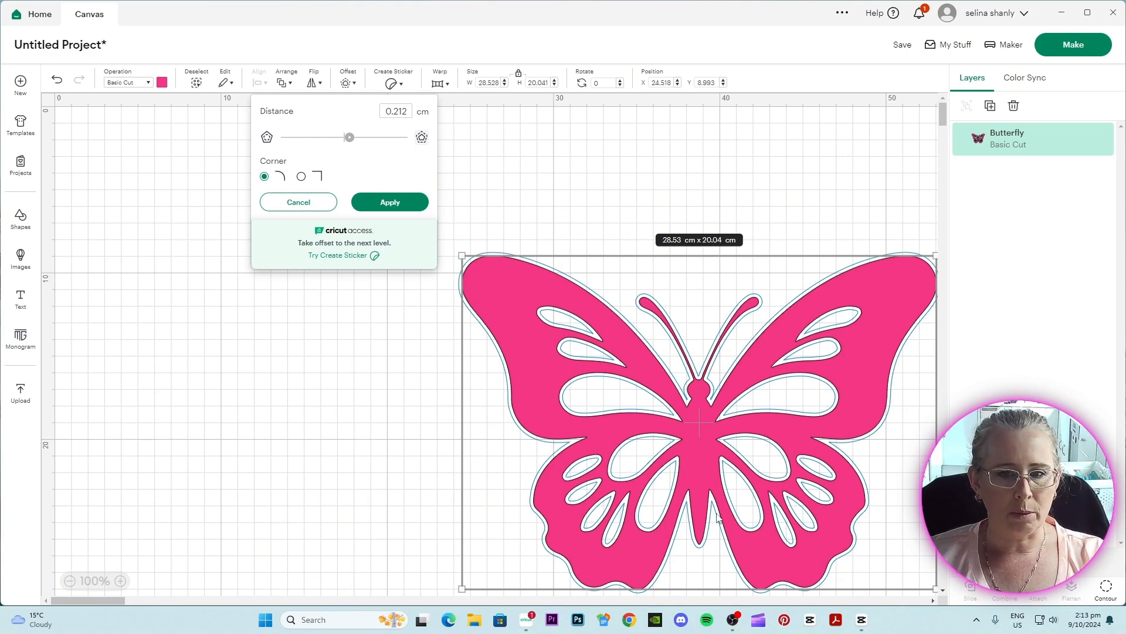
click(386, 209)
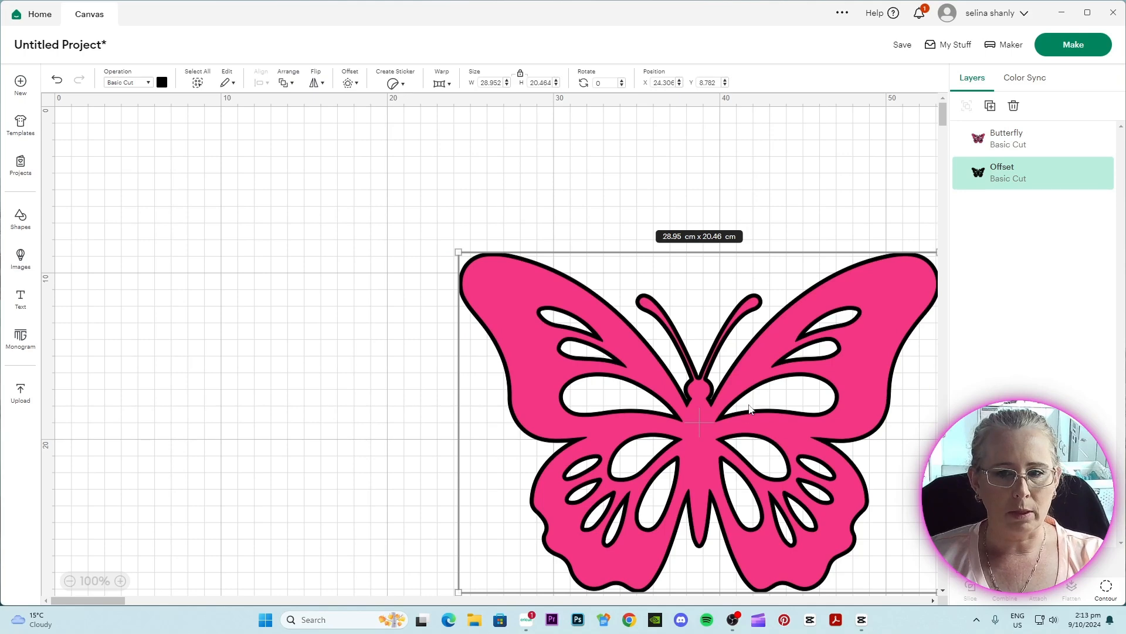
Step: Move the pink butterfly and its black offset to the canvas's left edge and center them on each other
drag(709, 434, 301, 348)
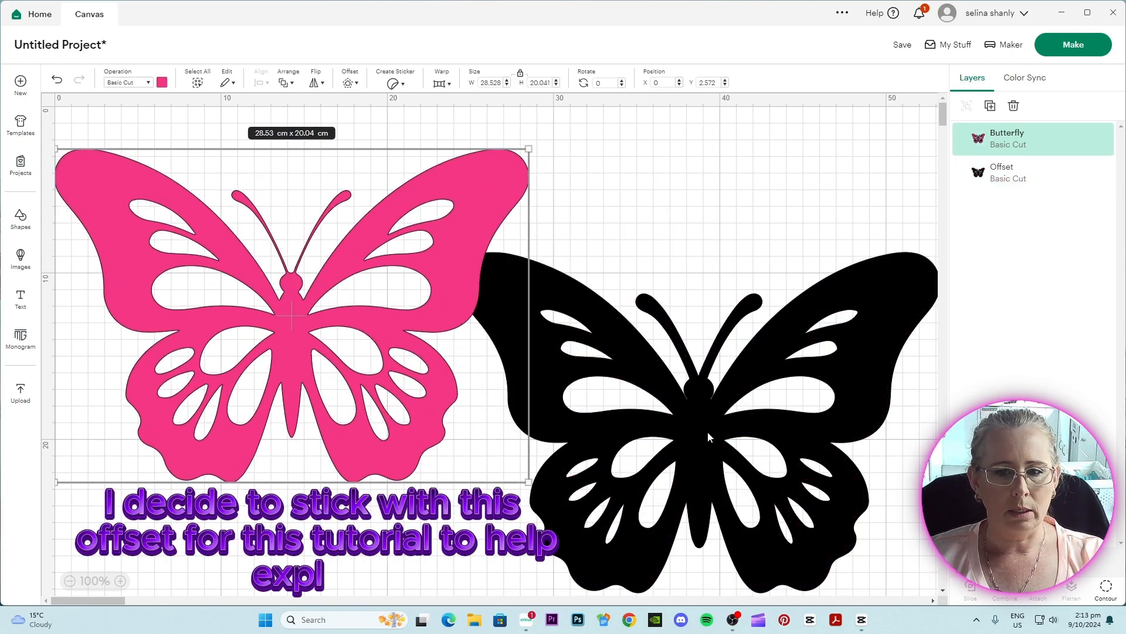
drag(701, 442, 236, 332)
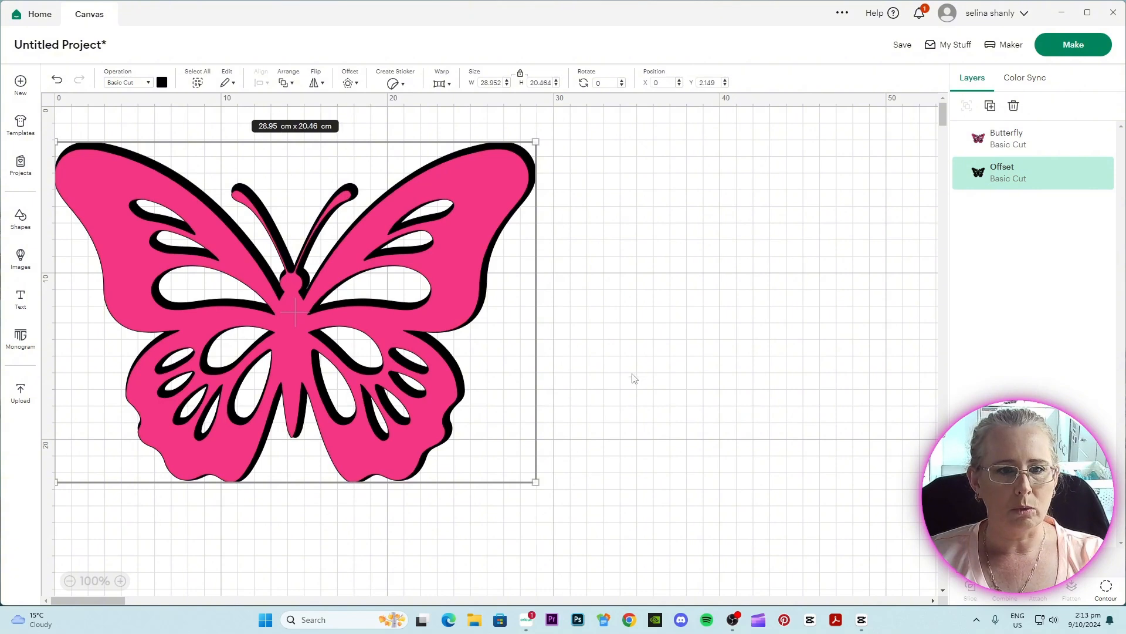
drag(614, 352, 291, 366)
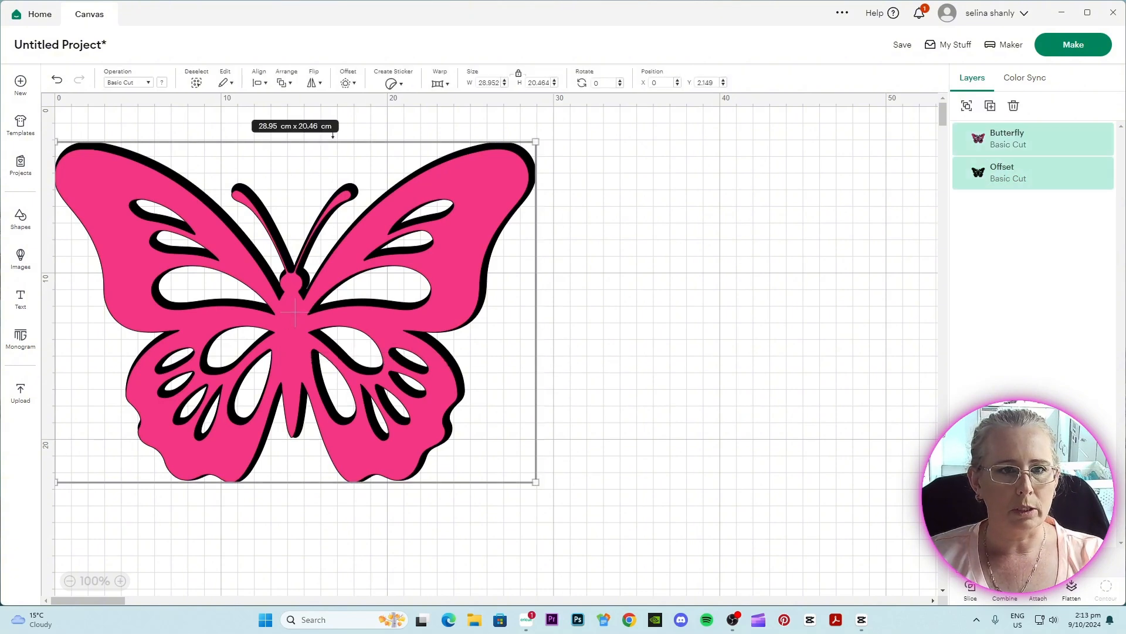
click(260, 86)
click(303, 253)
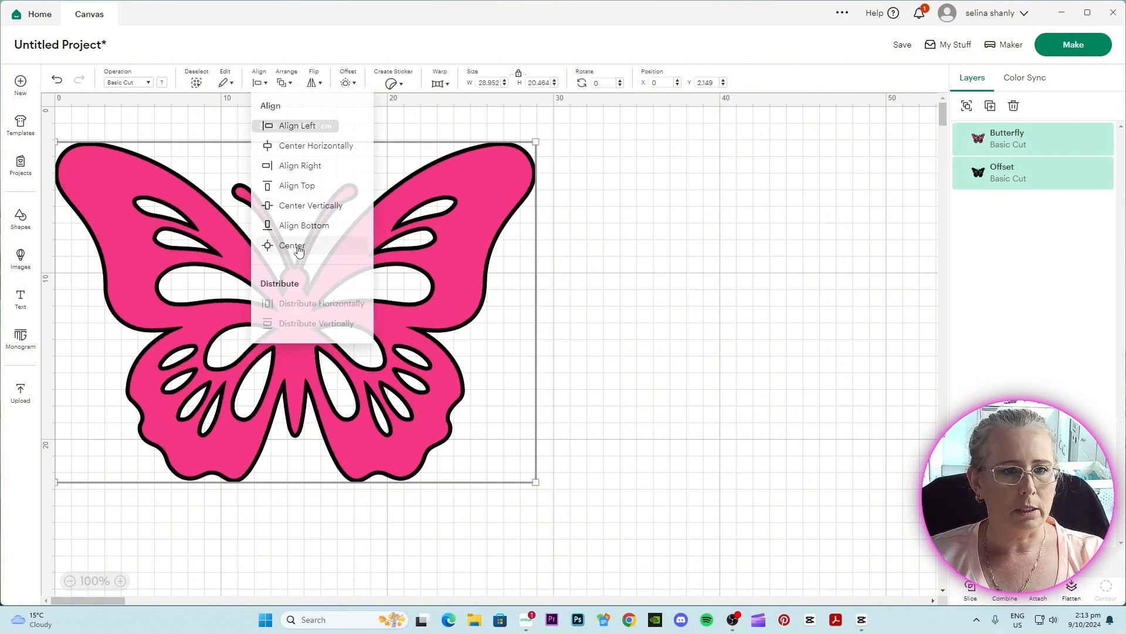
click(692, 330)
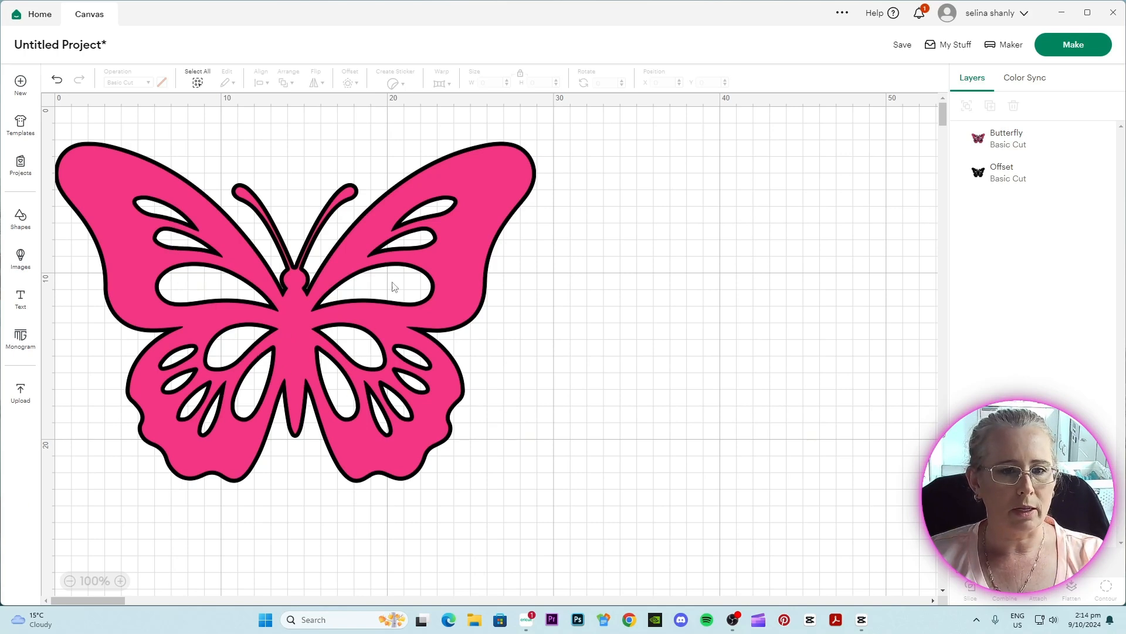
Step: Separate the butterfly from its offset, duplicate the pink butterfly and move one copy aside
drag(453, 262, 883, 251)
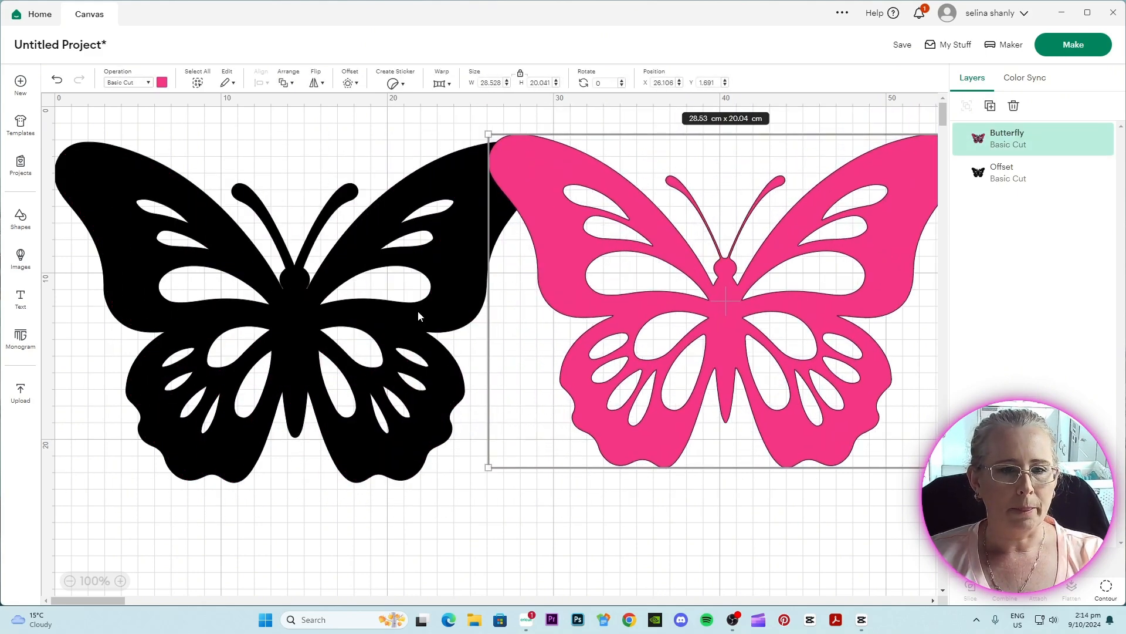
drag(418, 313, 328, 273)
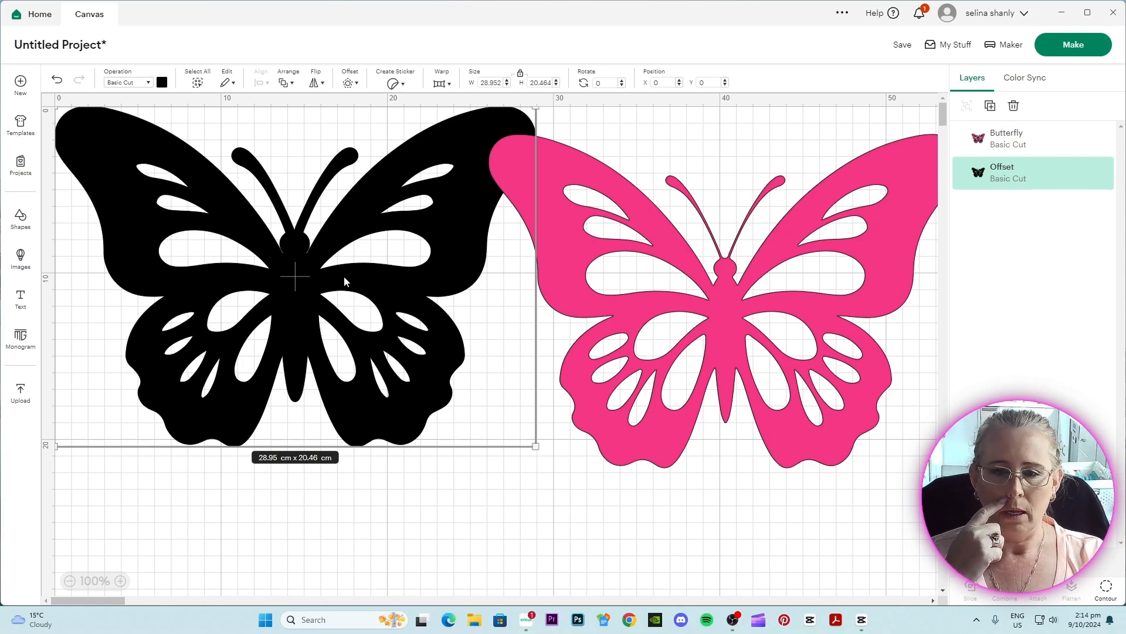
click(624, 251)
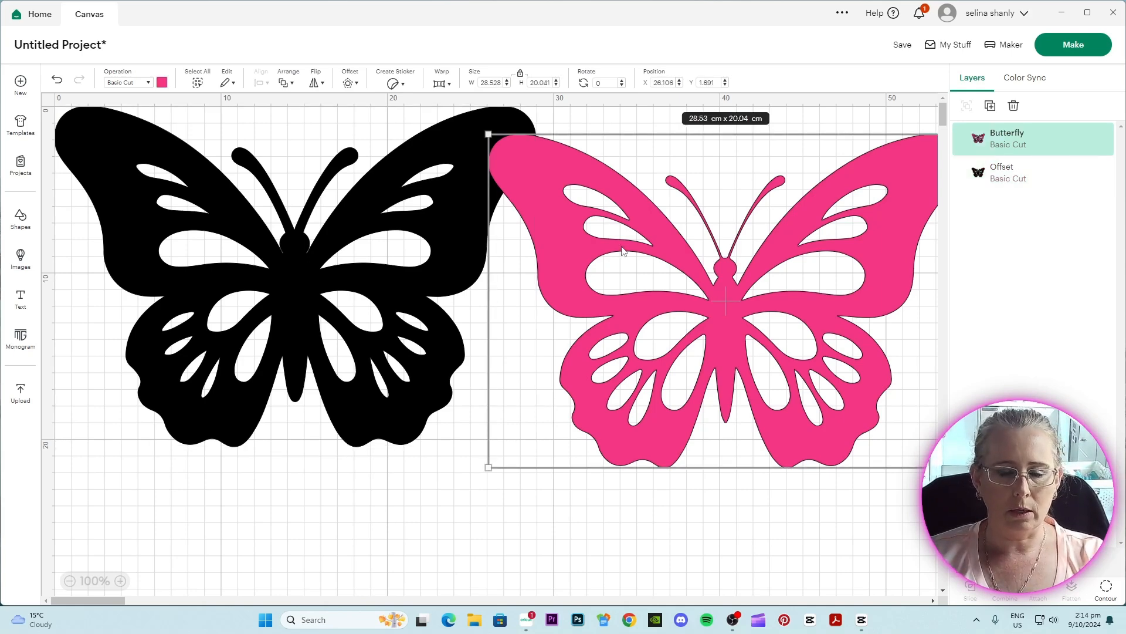
drag(623, 251, 378, 299)
right_click(378, 300)
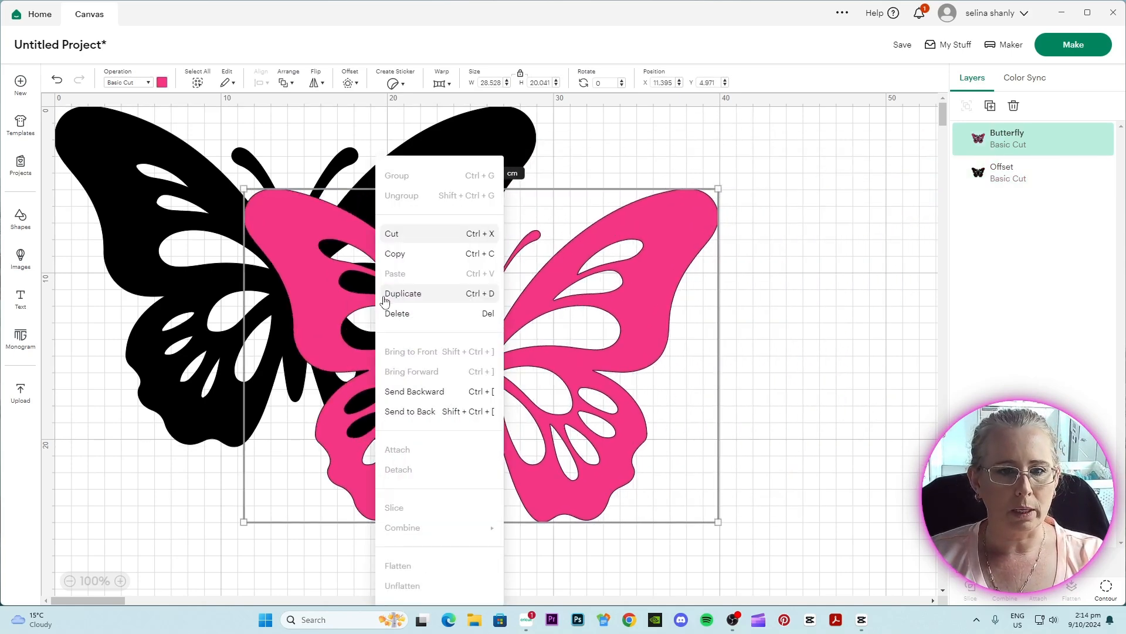
click(393, 294)
drag(492, 410, 769, 402)
Step: Place one pink butterfly over the black offset and set the other in open space beside them
drag(472, 366, 364, 387)
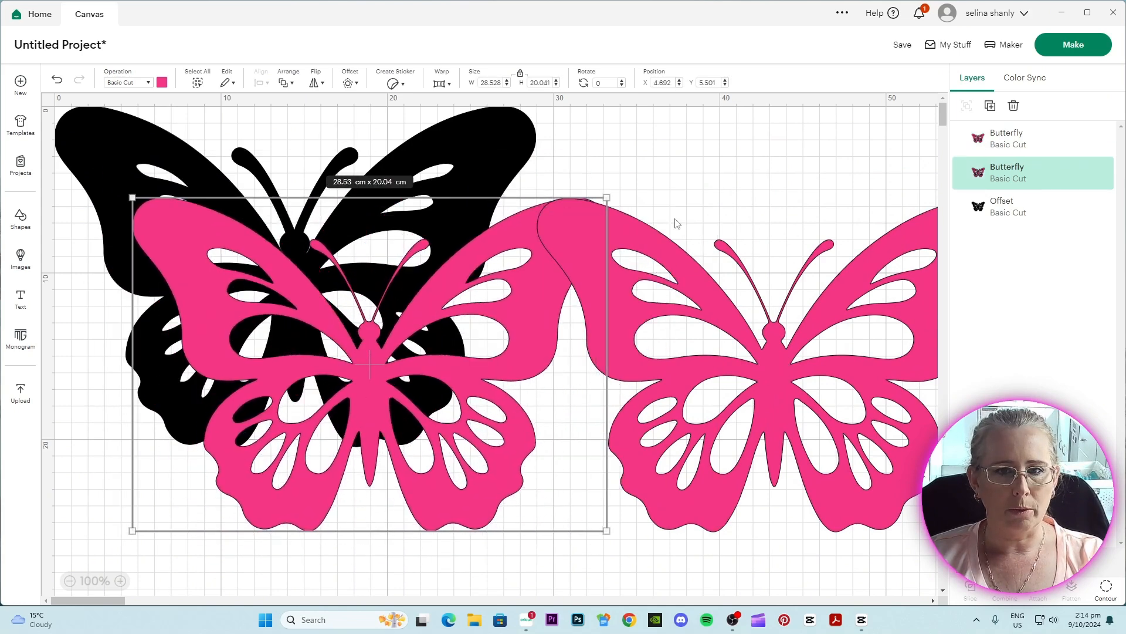
click(69, 581)
drag(630, 373, 606, 540)
drag(181, 298, 122, 231)
drag(577, 478, 621, 404)
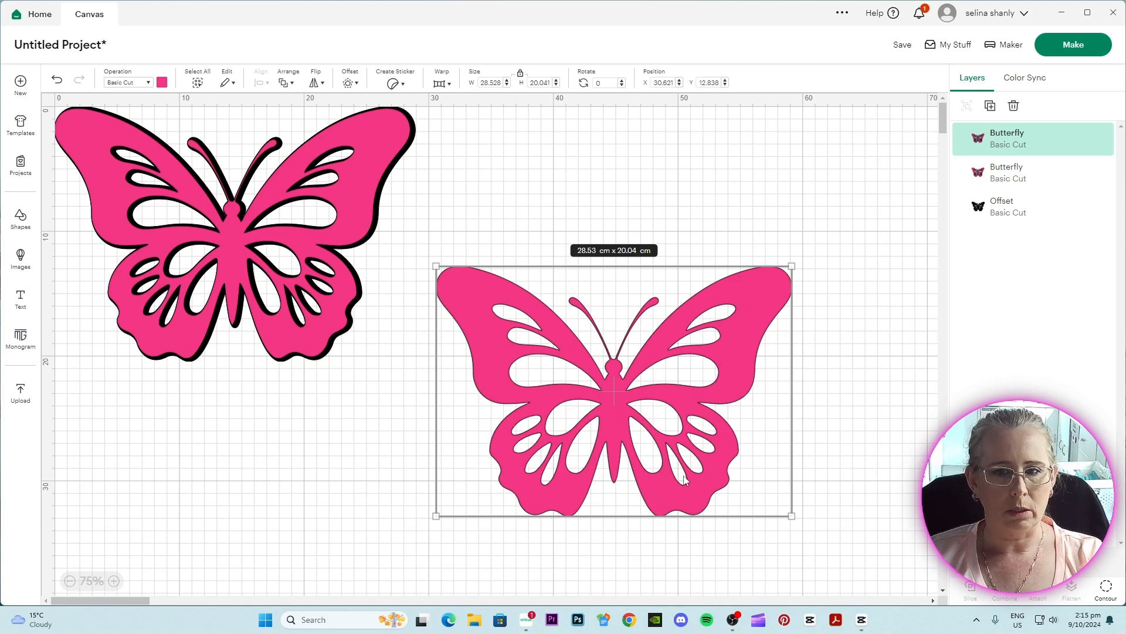
Step: Insert a square shape and enlarge it to about 29.07 cm between the two butterfly designs
click(26, 223)
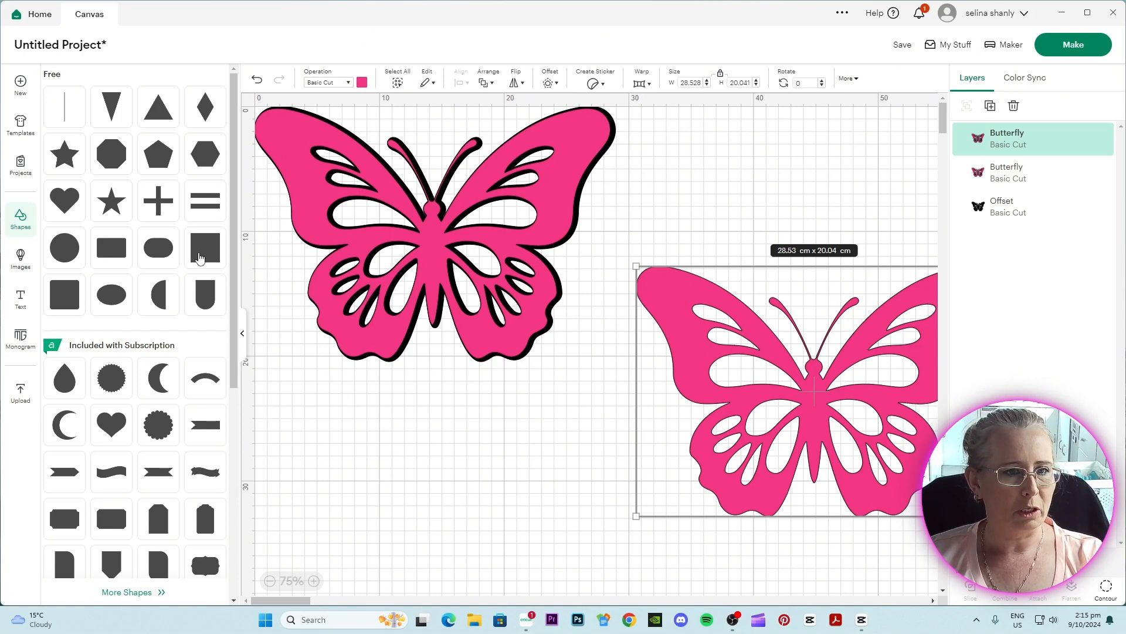
click(202, 257)
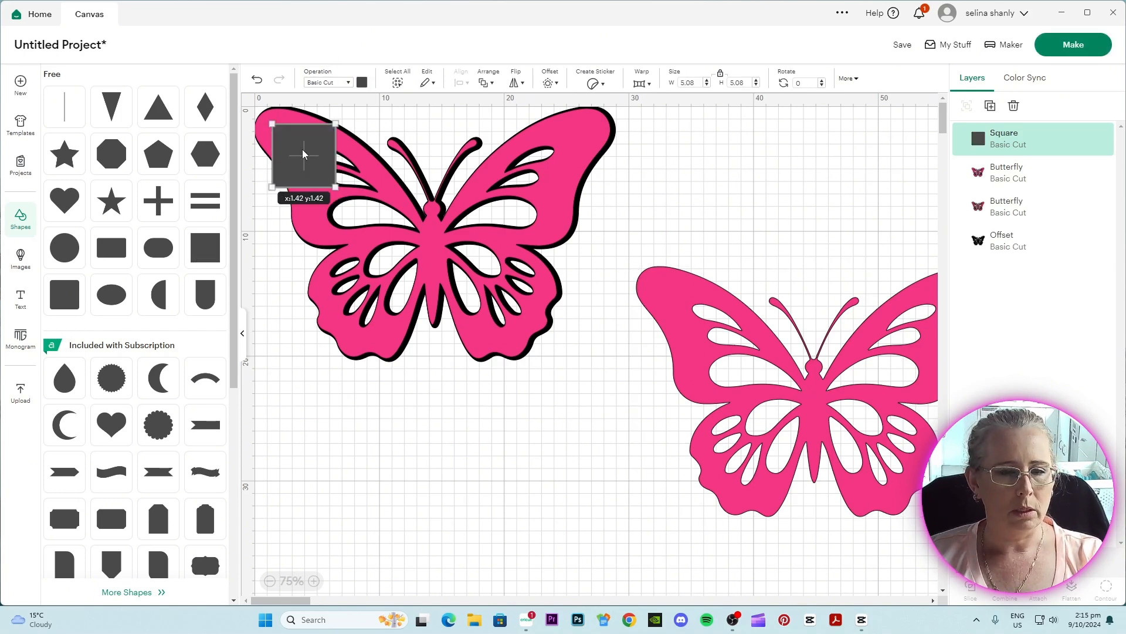
drag(304, 155, 674, 404)
click(680, 165)
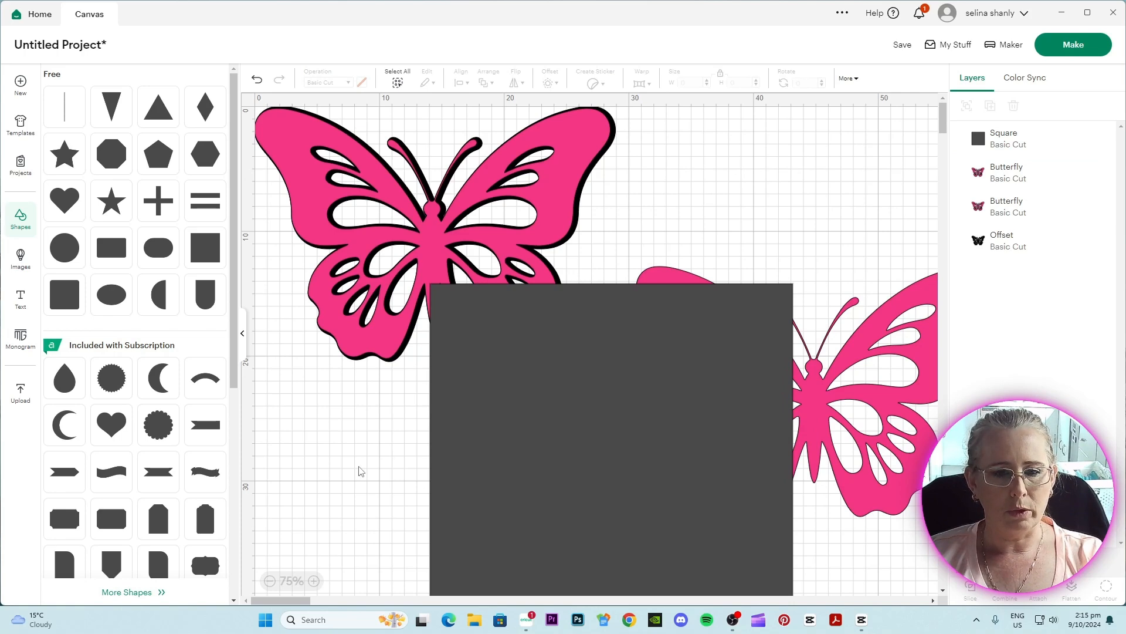
Step: Move the square over the separate pink butterfly and enlarge it to about 34.48 cm to cover the whole design
drag(287, 606, 305, 605)
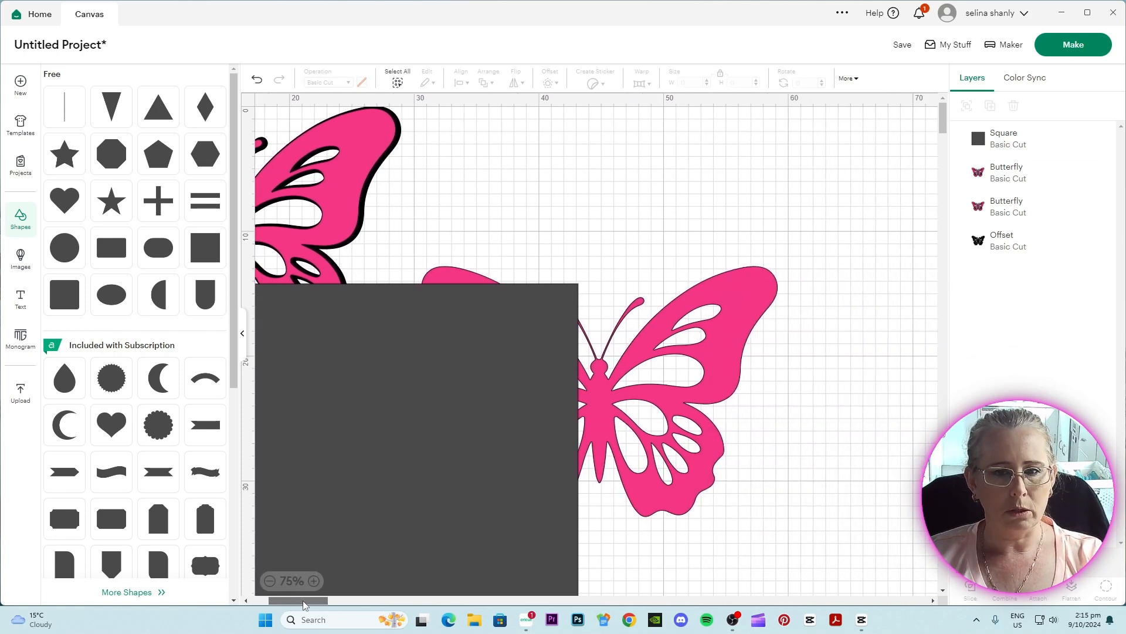
drag(379, 493, 598, 425)
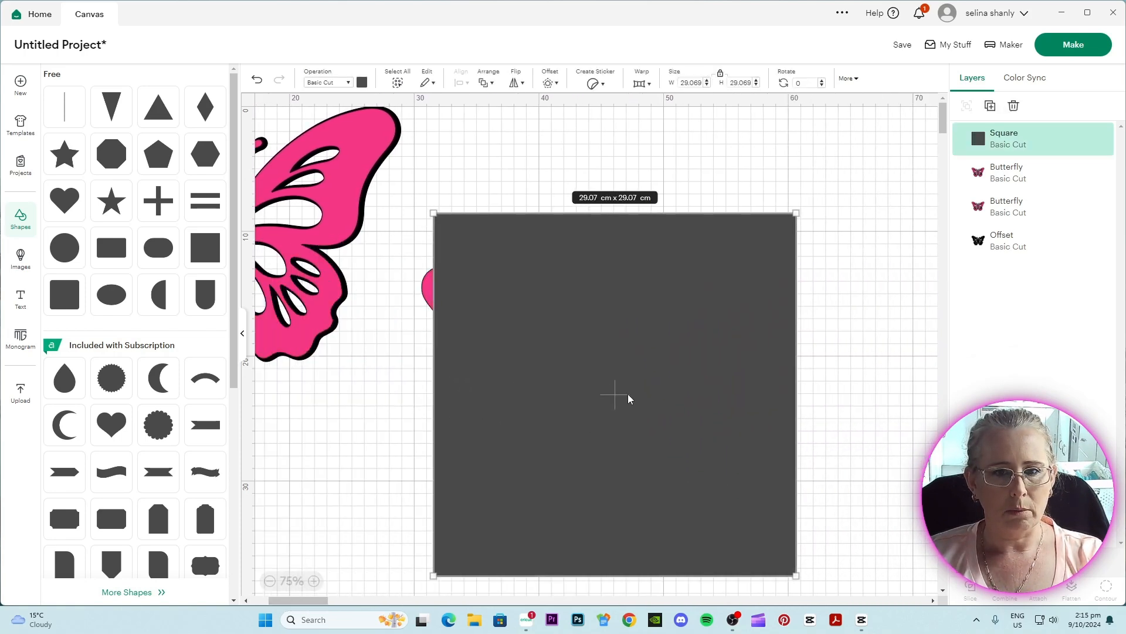
drag(792, 217, 858, 150)
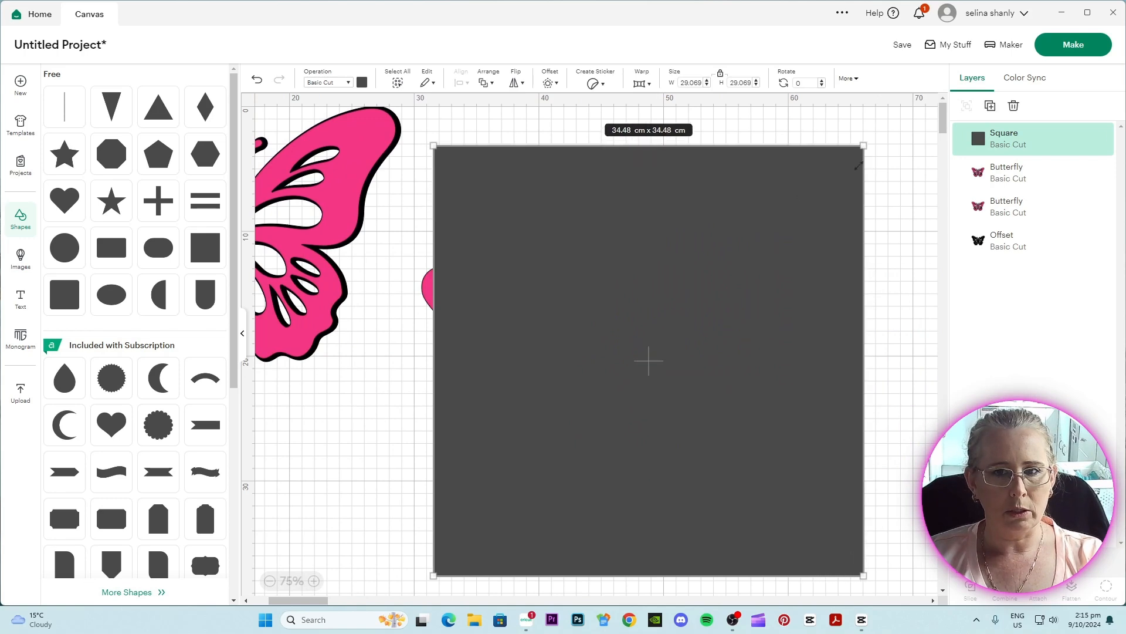
drag(844, 323, 813, 342)
scroll(910, 283, down, 2)
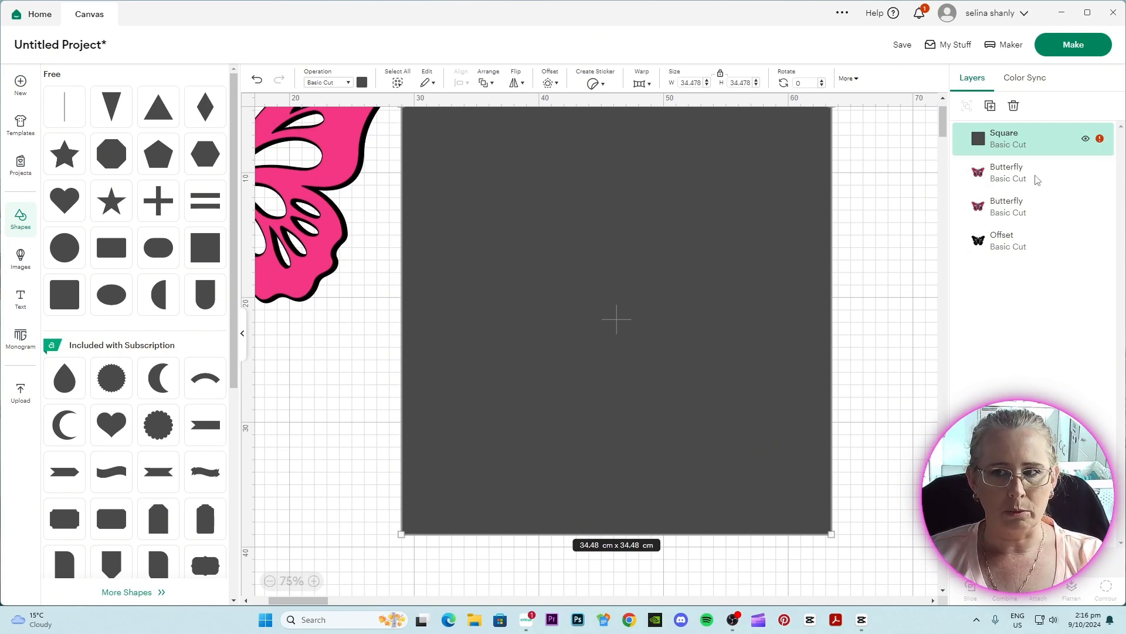
scroll(857, 290, up, 2)
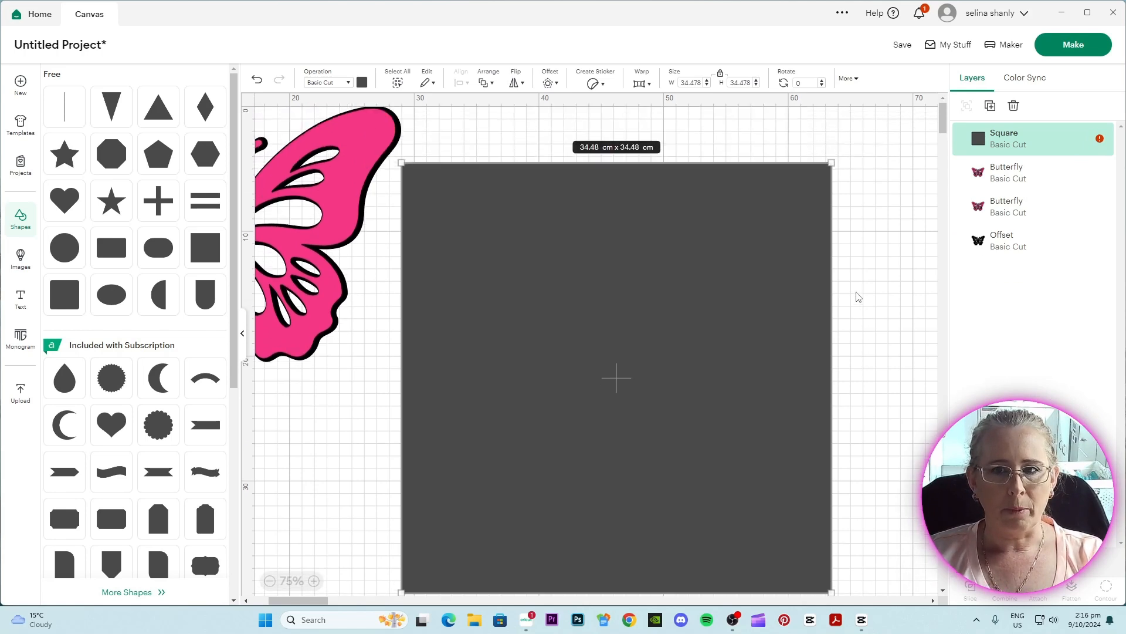
Step: Send the square one layer backward and reposition the pink butterfly near the middle of it
right_click(595, 316)
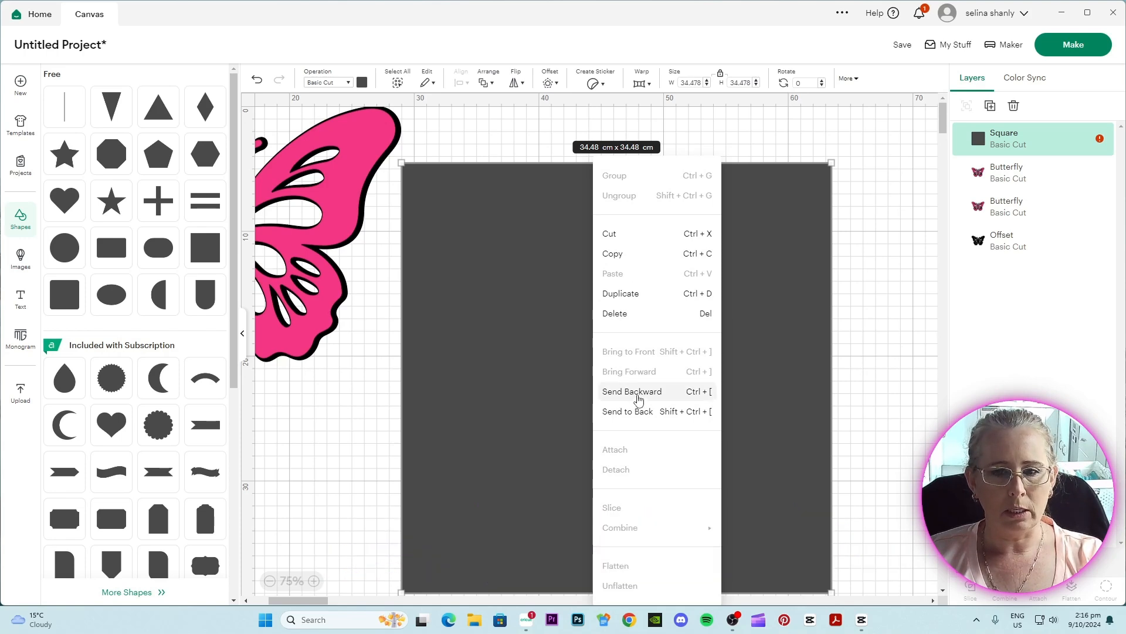
click(632, 392)
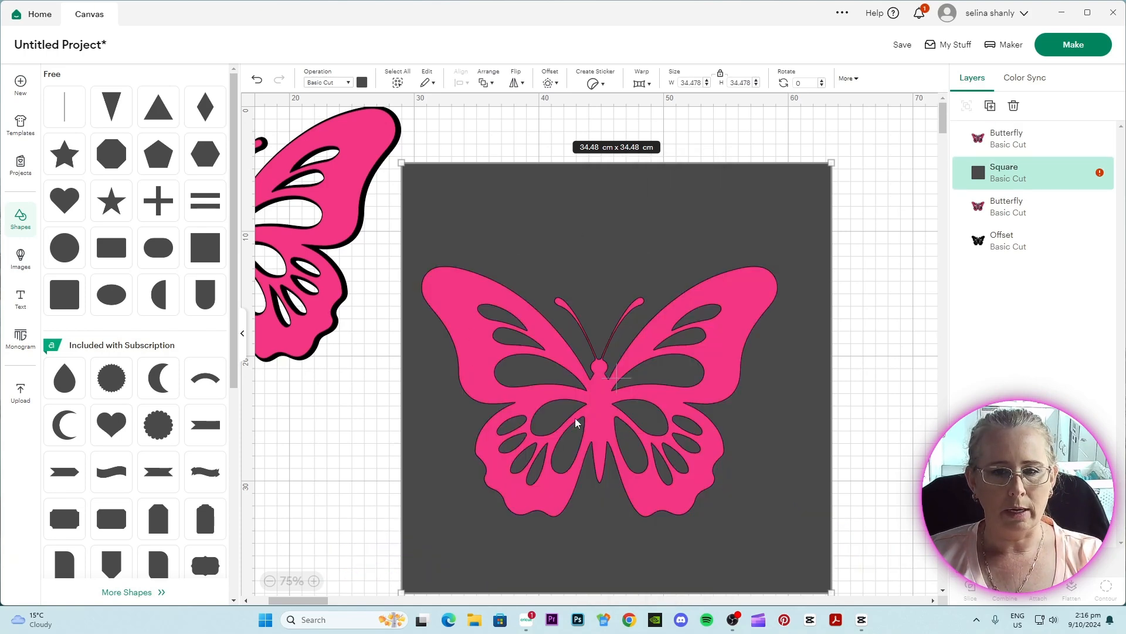
drag(626, 436, 640, 414)
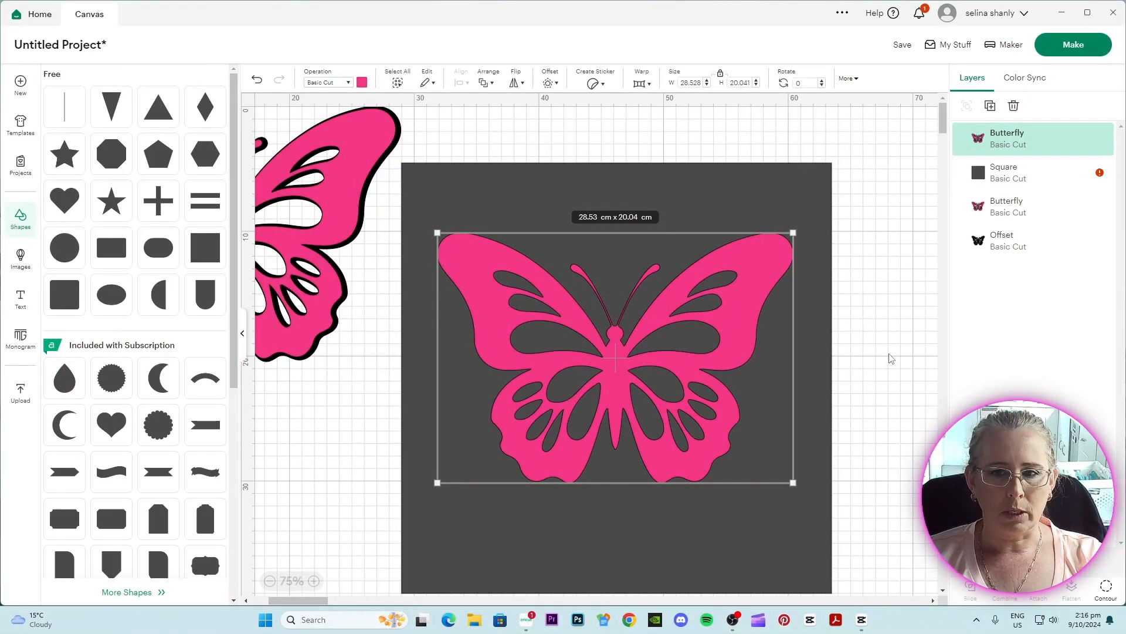
click(889, 353)
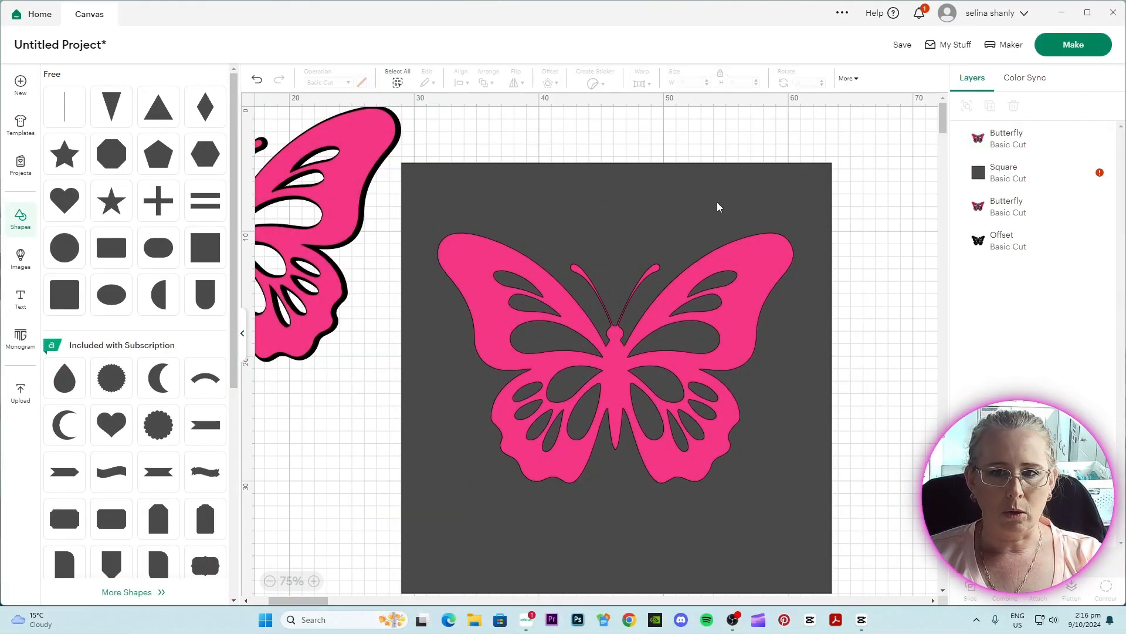
Step: Slice the square with the pink butterfly on top of it, and shift the pink slice result aside
click(711, 188)
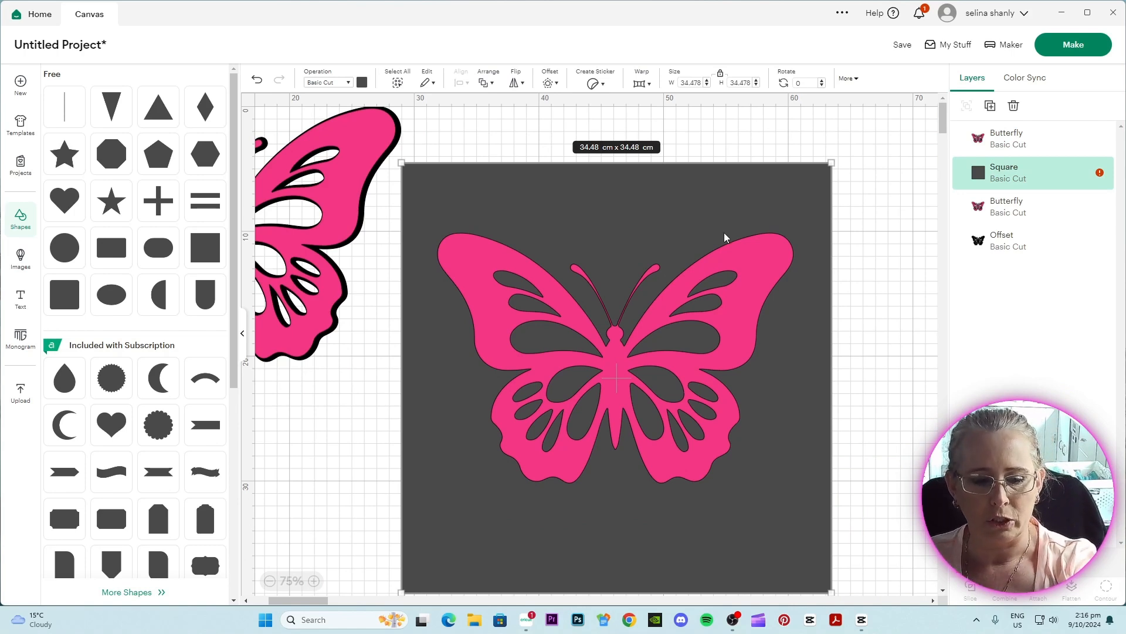
shift+click(735, 268)
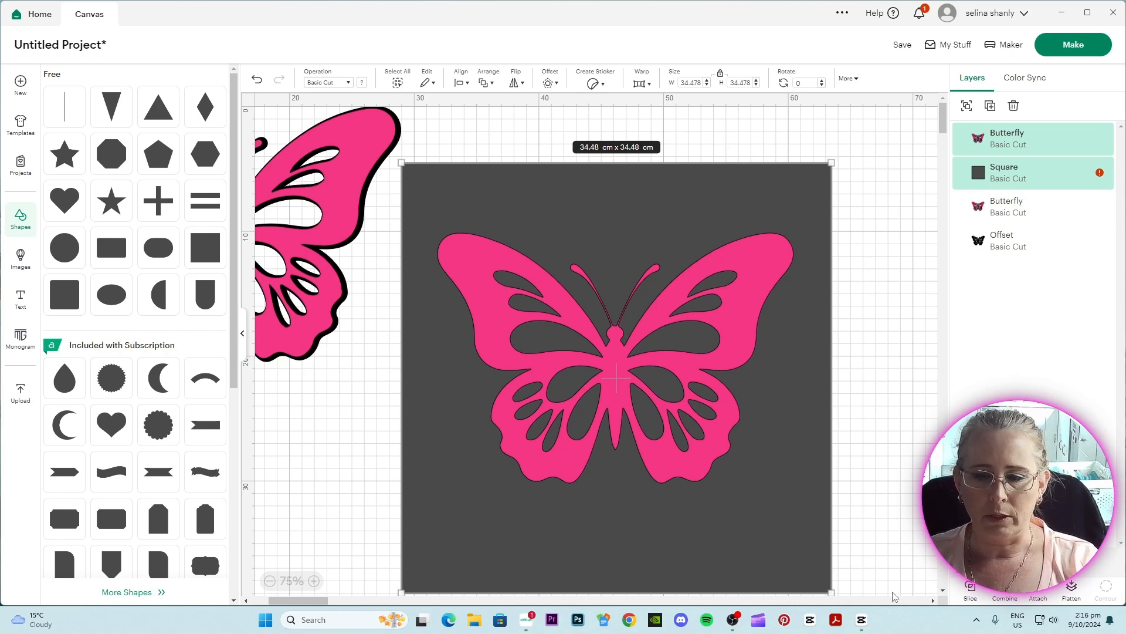
click(971, 588)
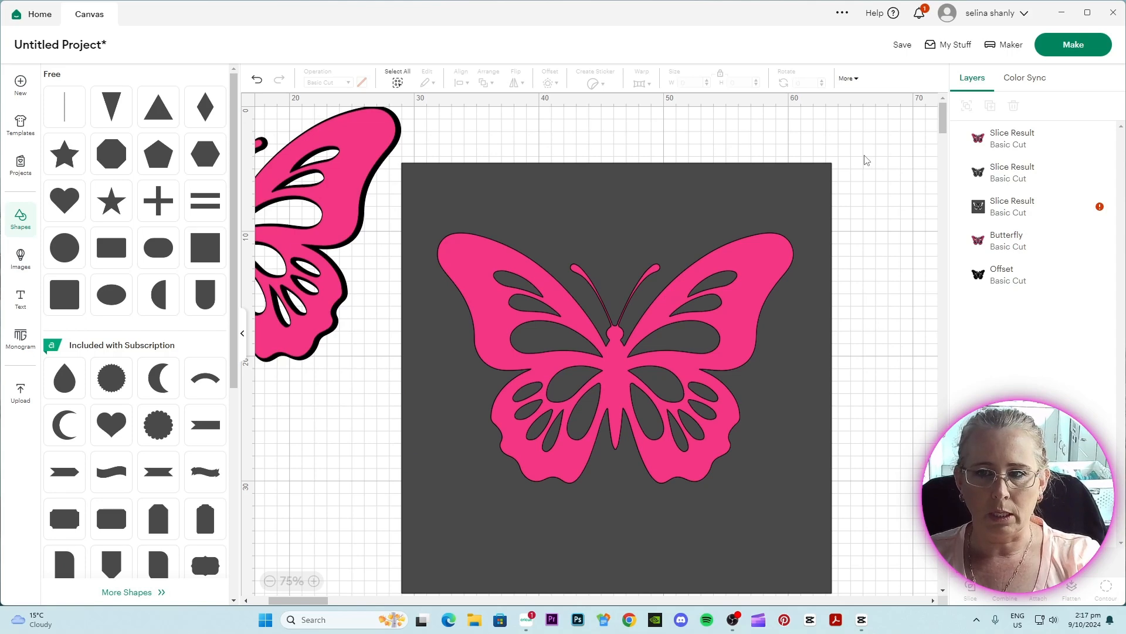
drag(744, 300, 793, 313)
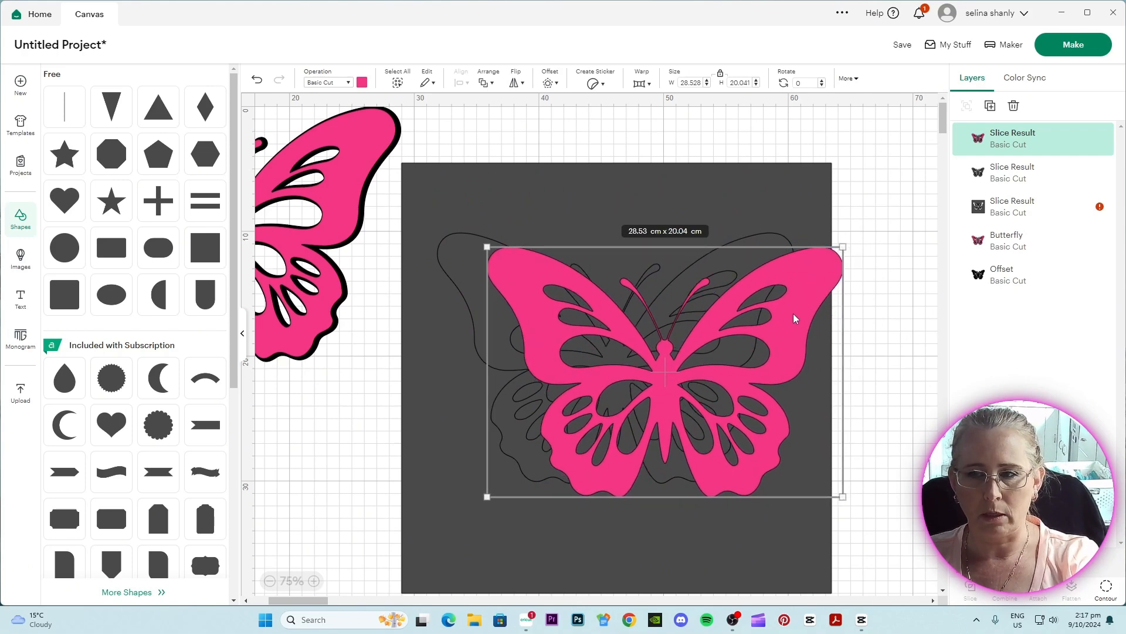
click(889, 259)
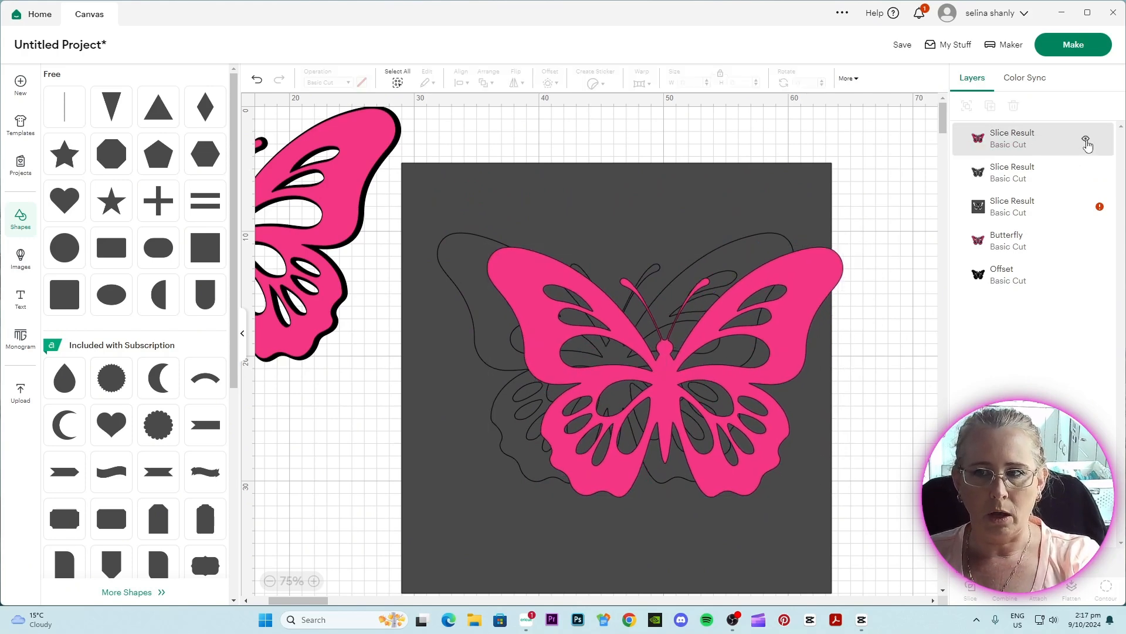
Step: Toggle the pink butterfly slice result's visibility to identify it, and delete that piece from over the square
click(1086, 140)
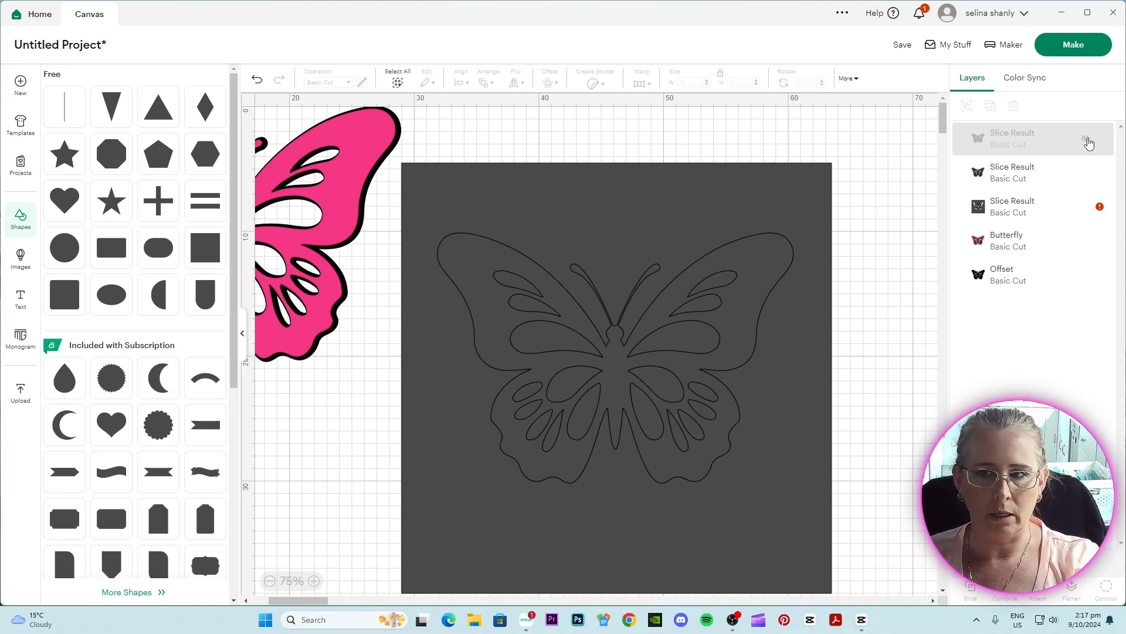
click(1086, 141)
click(1013, 144)
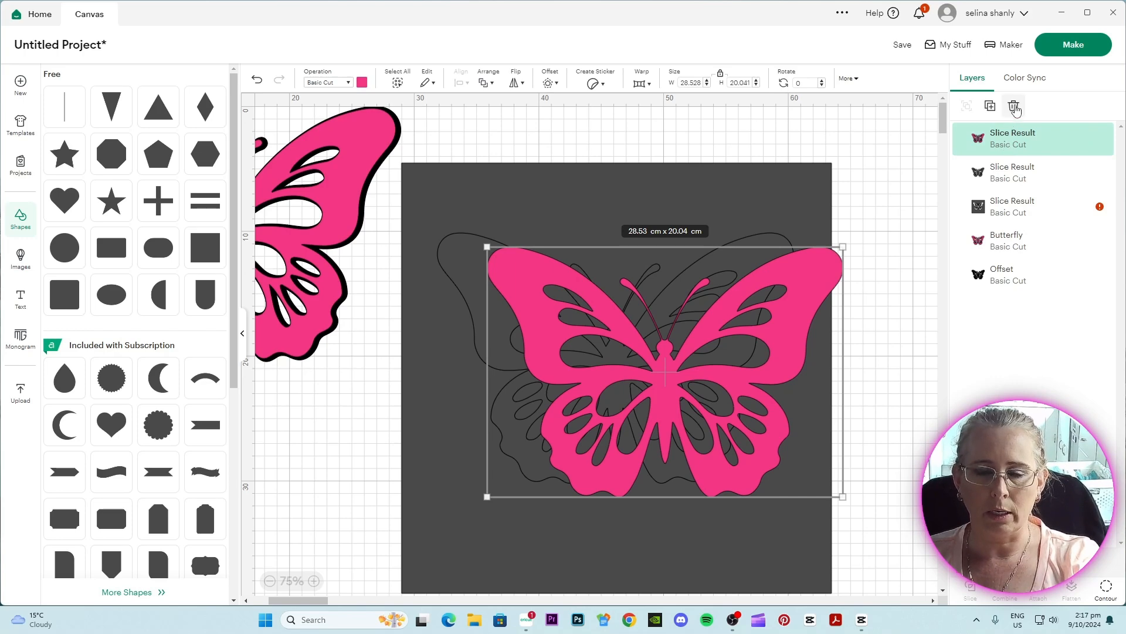
click(1014, 107)
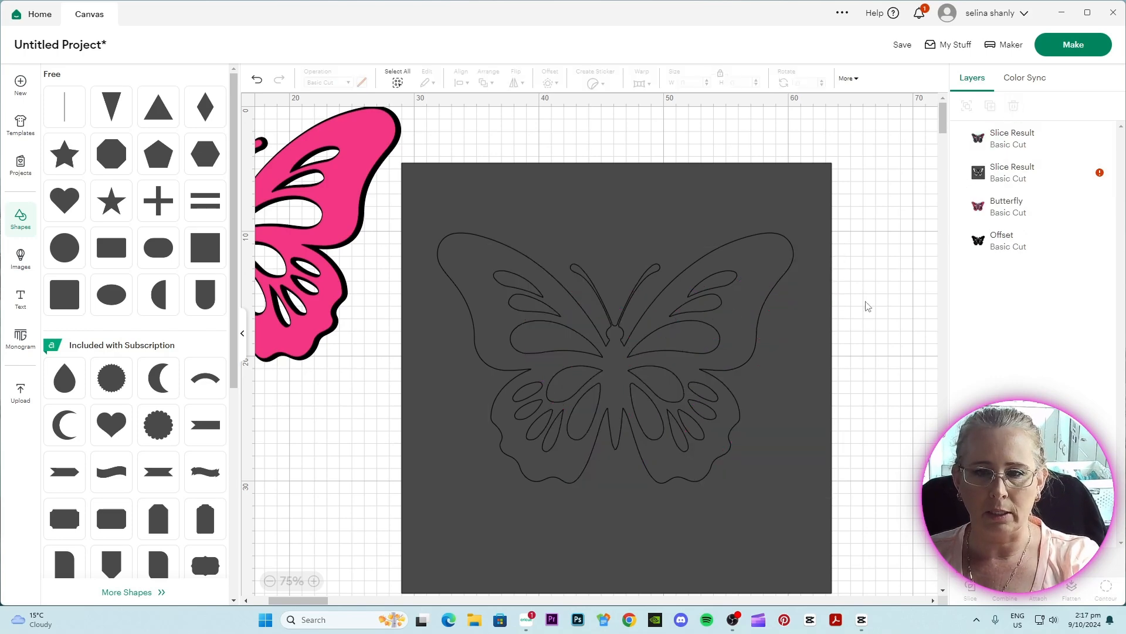
Step: Separate the dark grey butterfly slice result from the square and delete it
drag(702, 222, 673, 234)
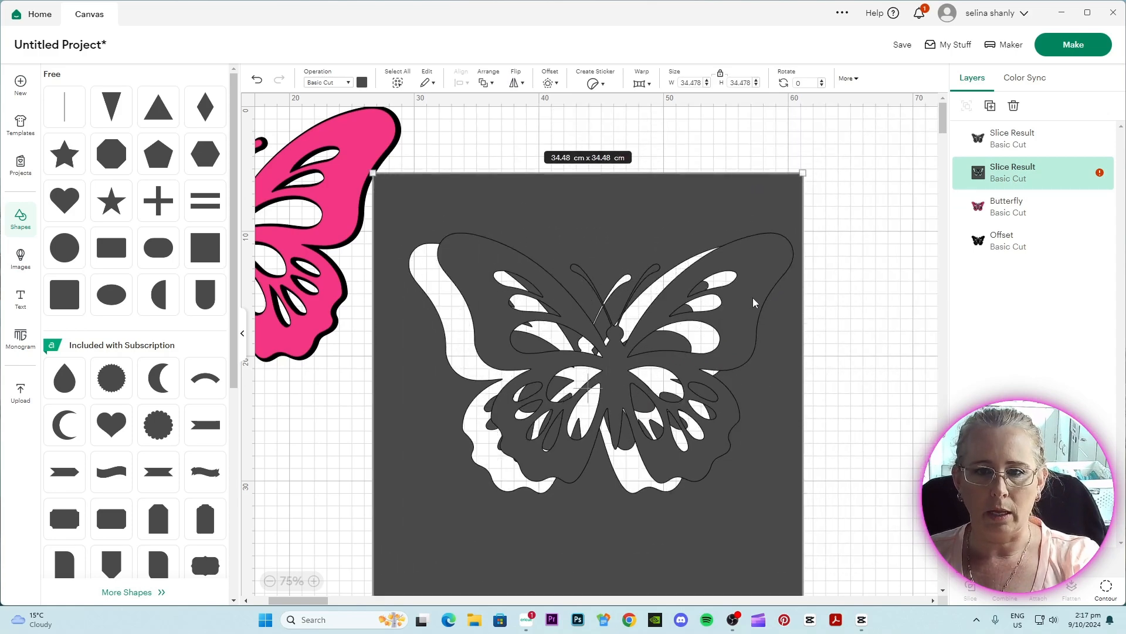
drag(753, 299, 844, 246)
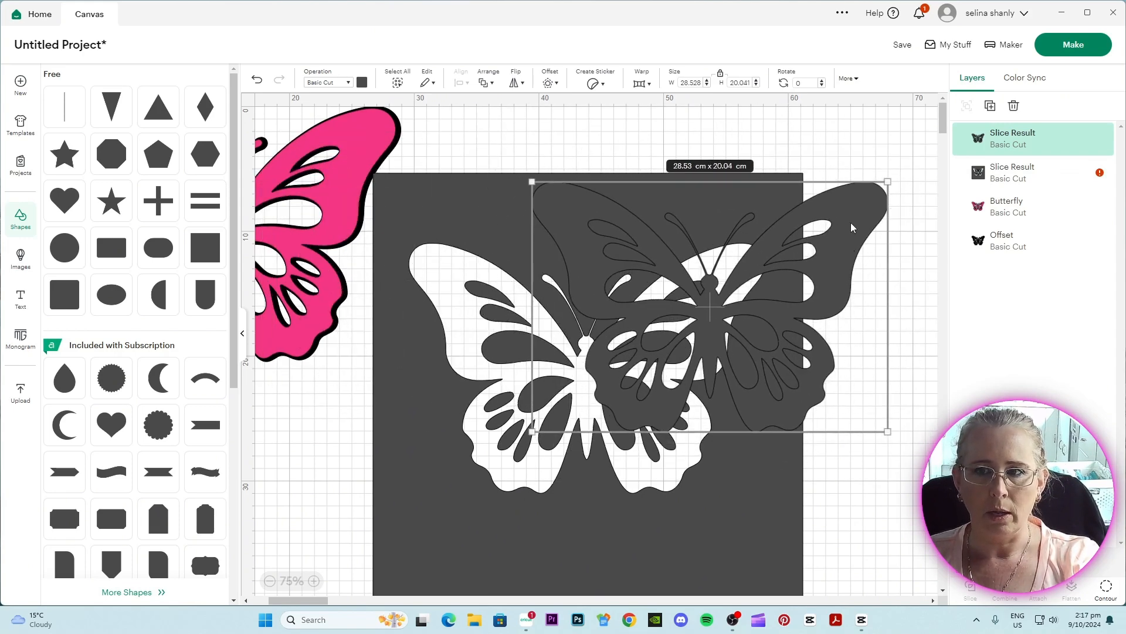
click(1014, 107)
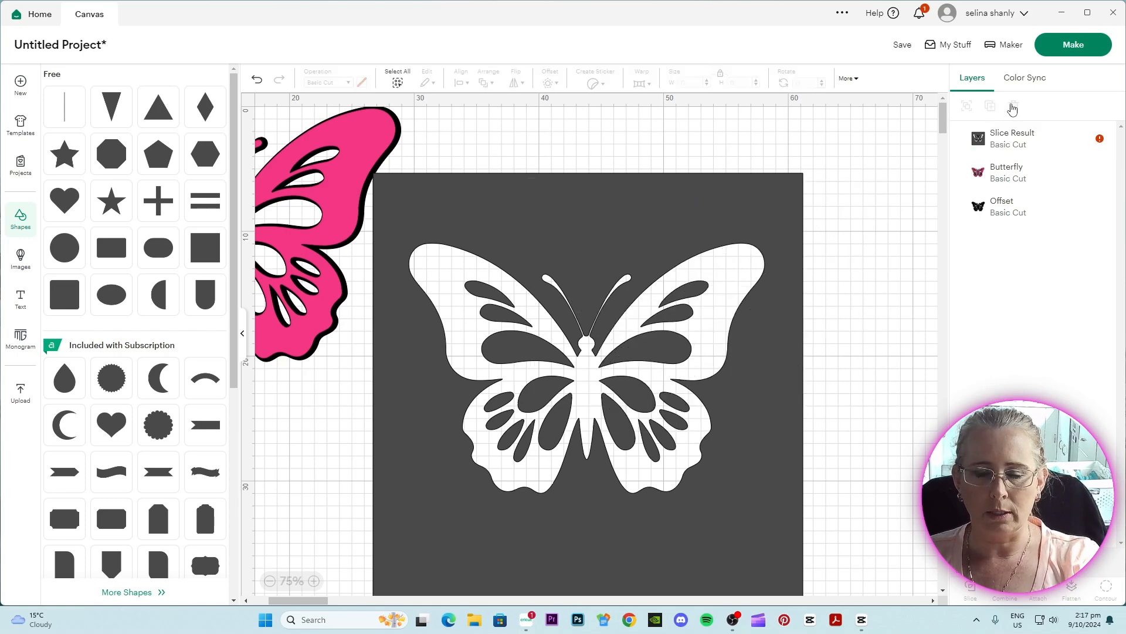
Step: Reposition the square with the butterfly cut-out and recolour it light blue
drag(754, 419, 792, 449)
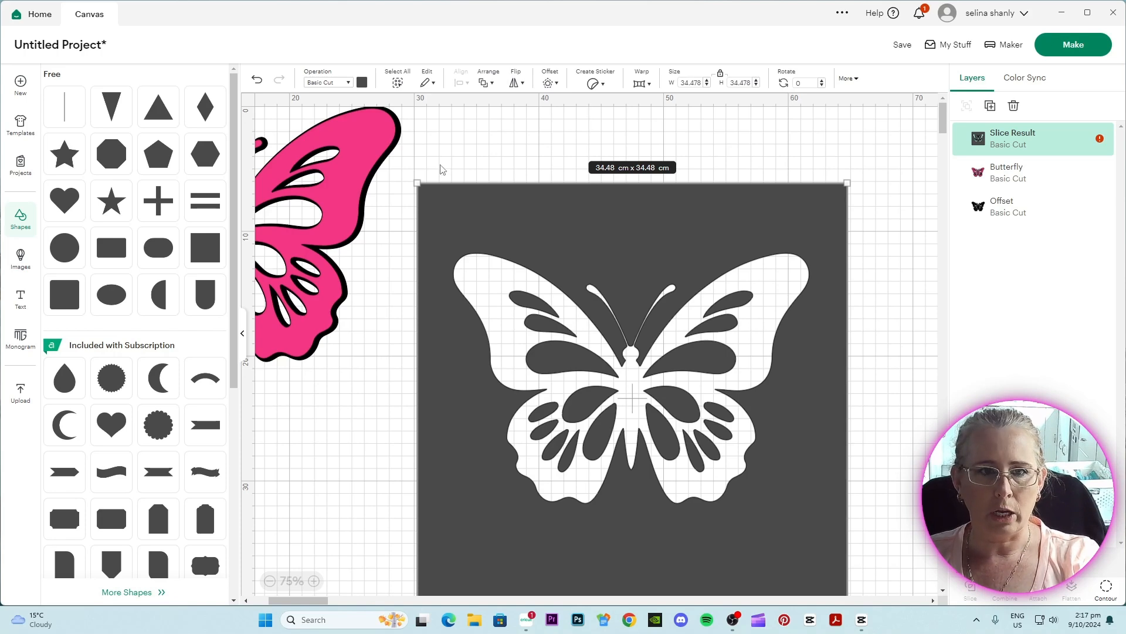
click(362, 83)
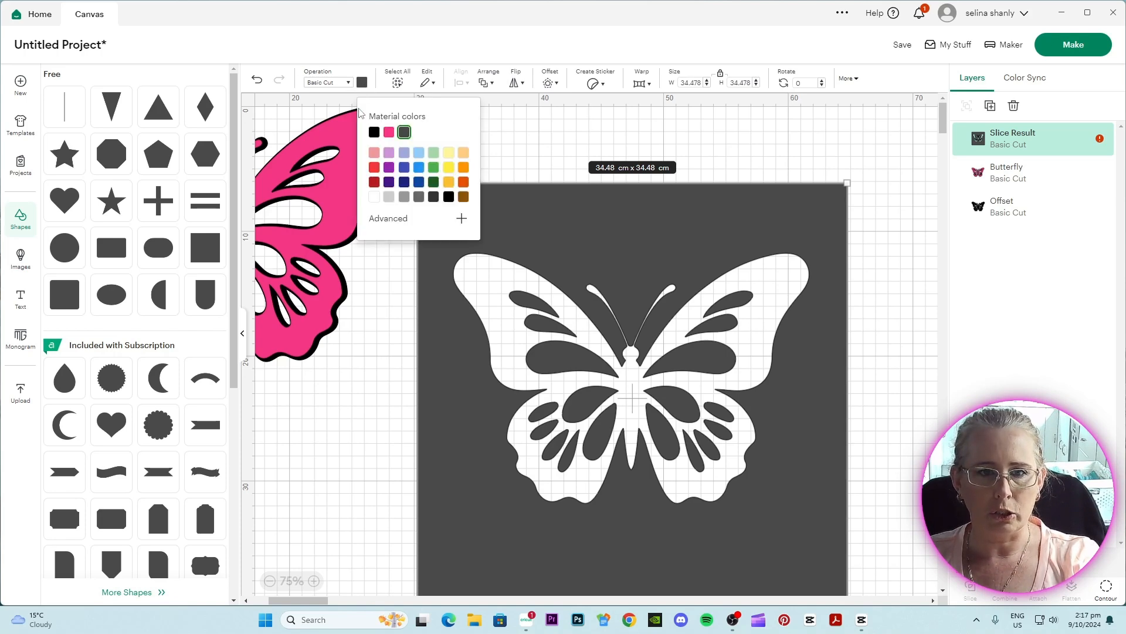
click(418, 153)
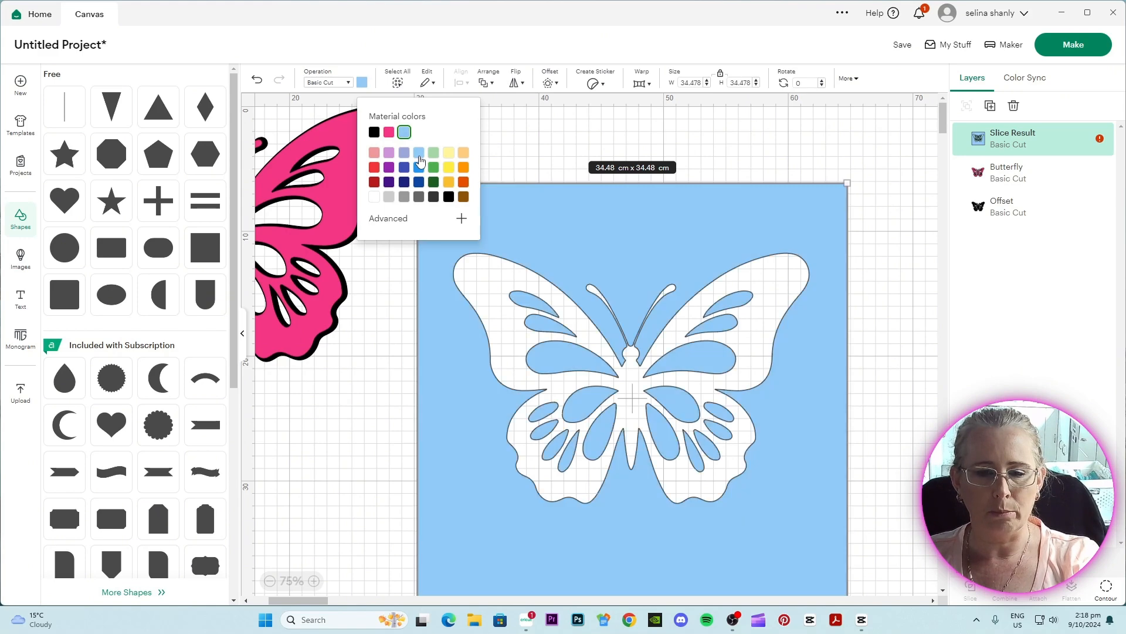
Step: Bring the pink butterfly to the front and try it over the cut-out in the blue square
click(373, 287)
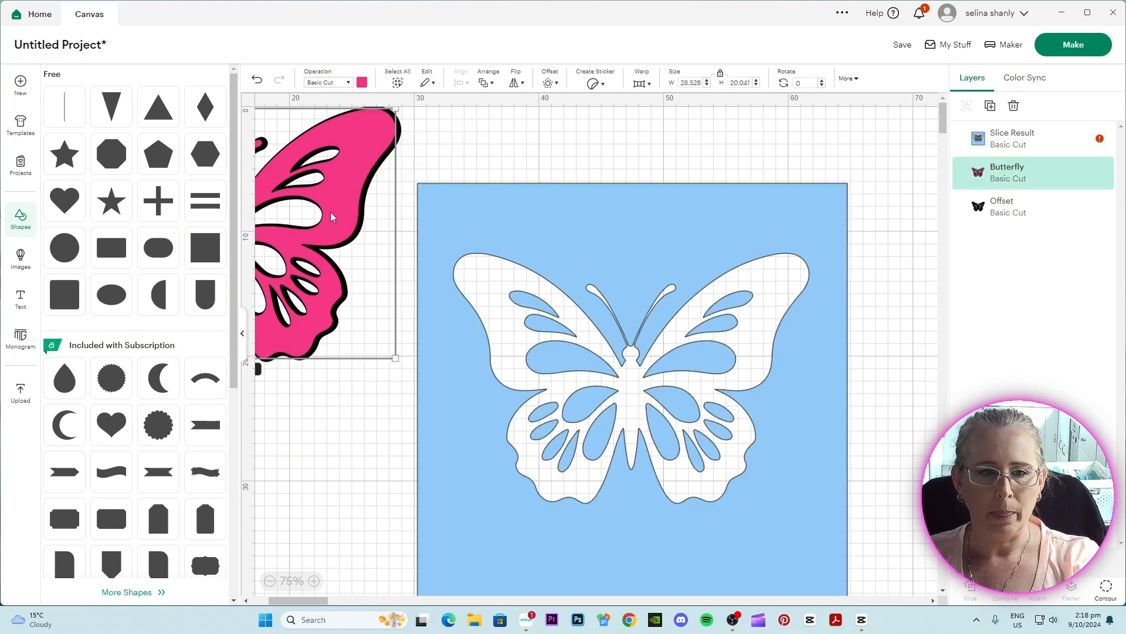
drag(330, 212, 457, 264)
right_click(480, 172)
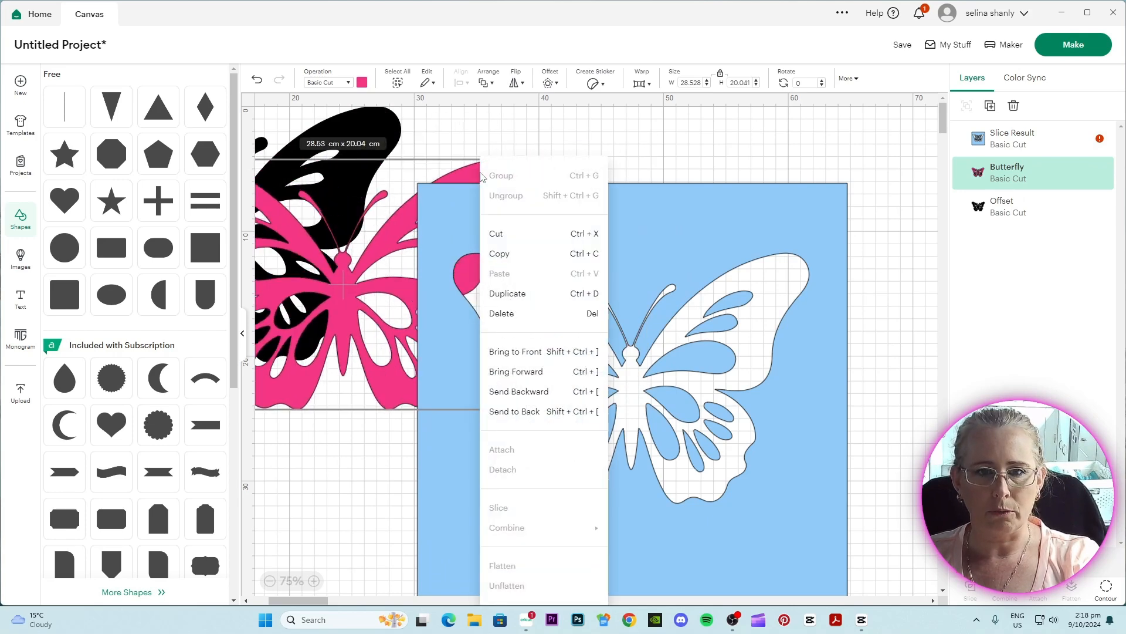
click(524, 357)
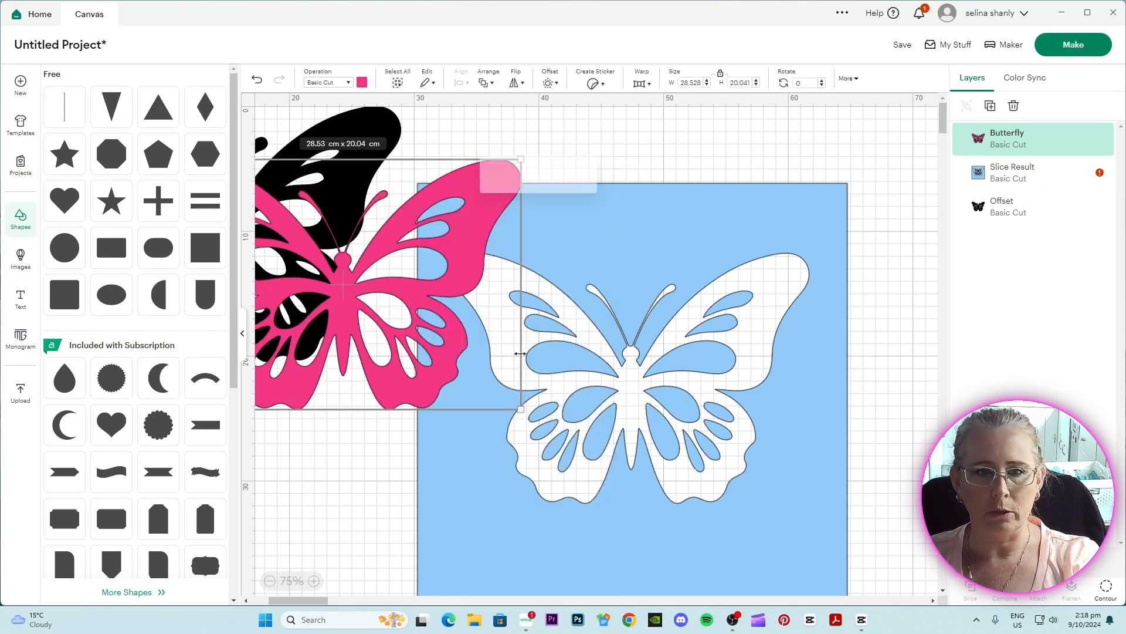
drag(439, 356, 730, 454)
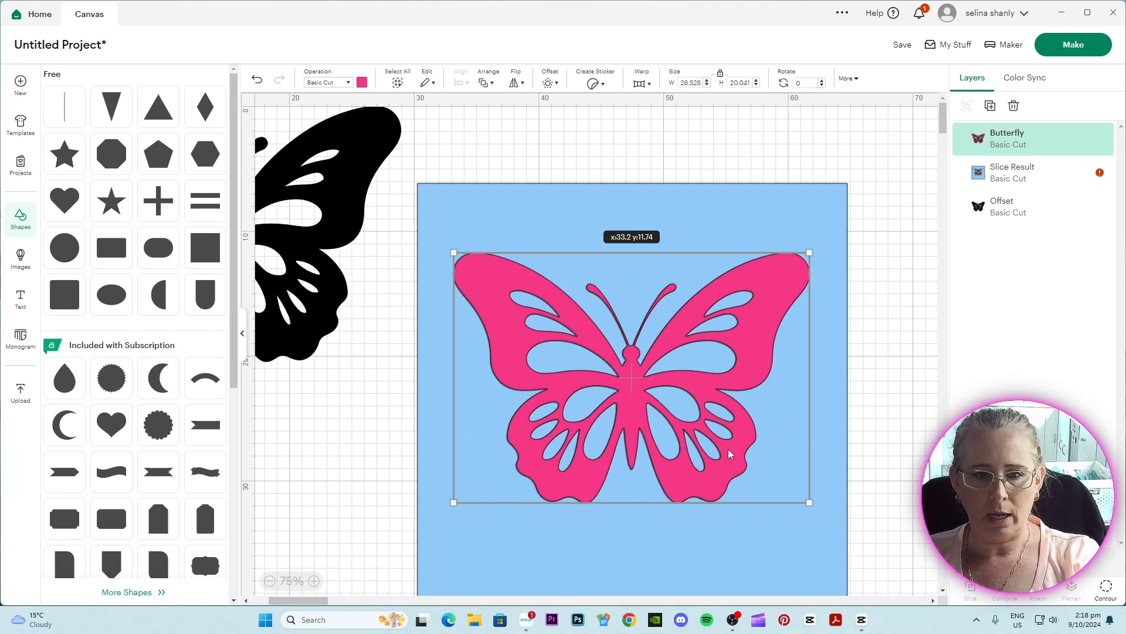
drag(729, 450, 729, 450)
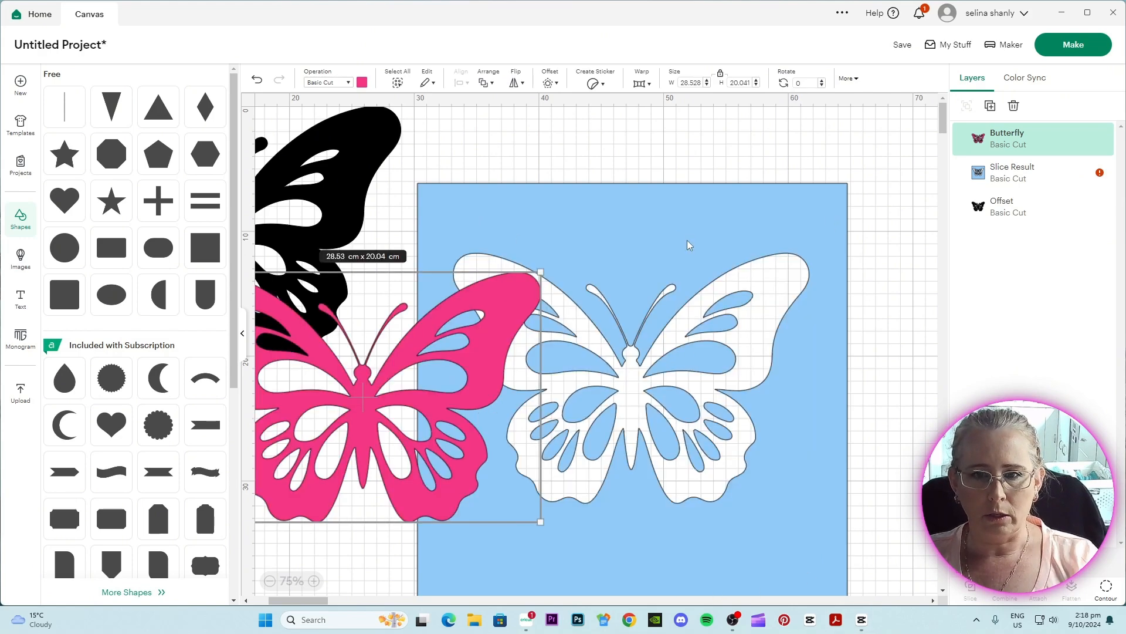
Step: Hide the outer square and butterfly outline contours of the blue slice result
click(687, 240)
click(1106, 588)
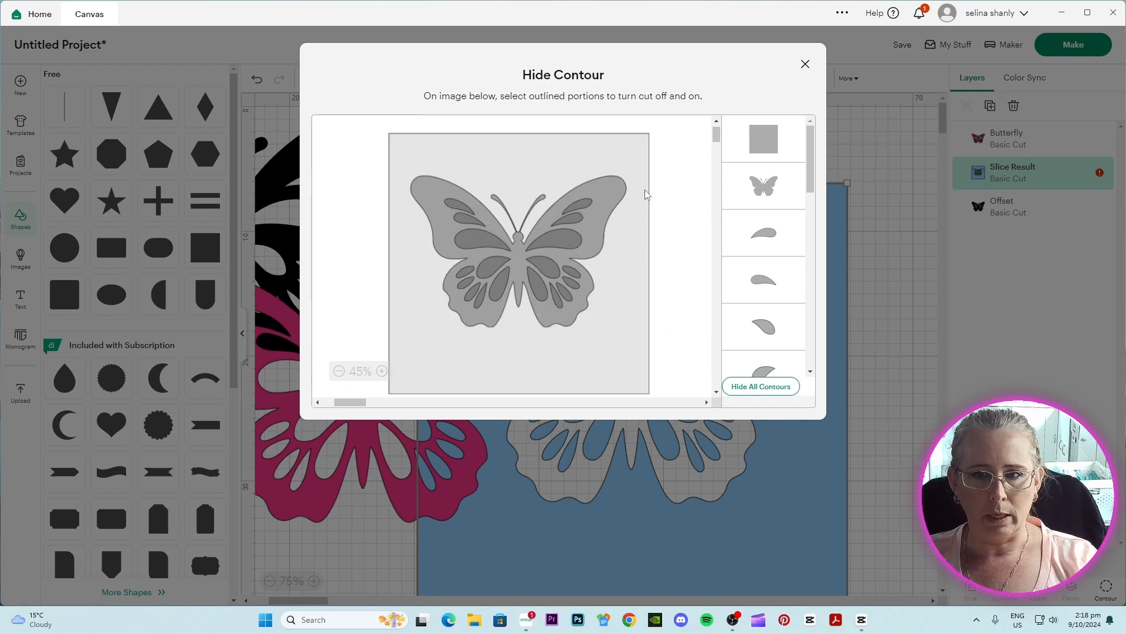
click(615, 190)
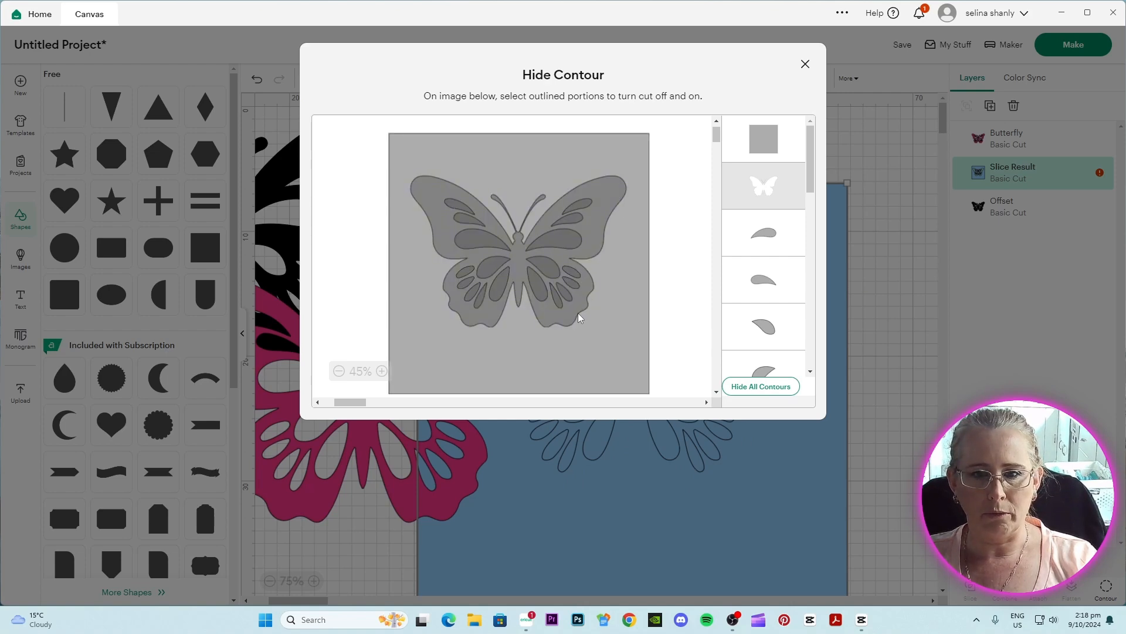
click(761, 140)
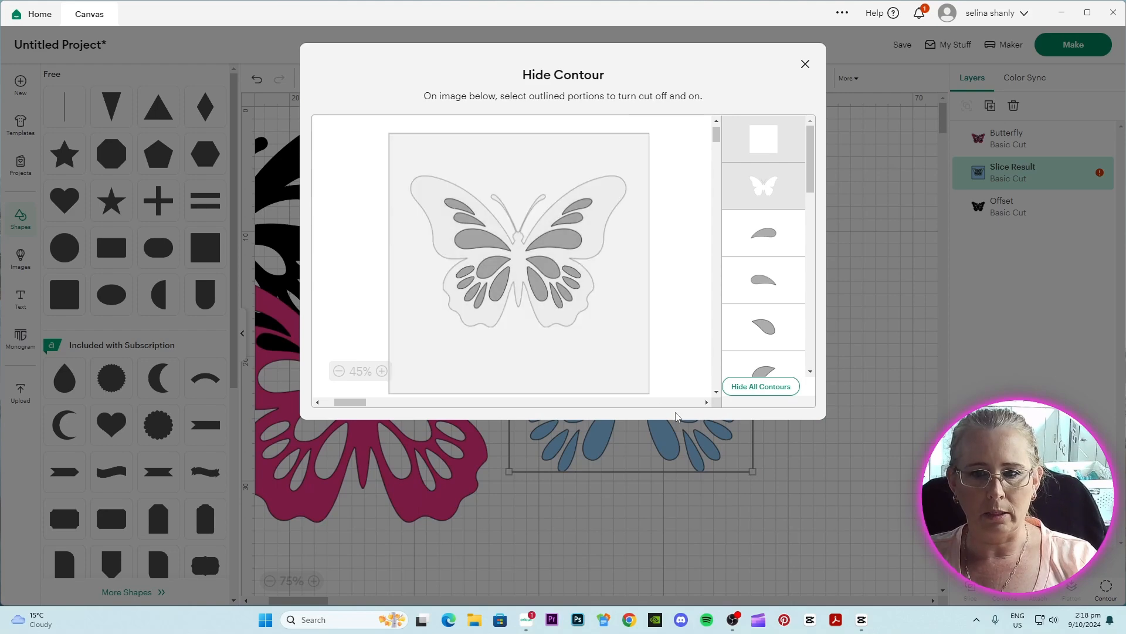
click(803, 64)
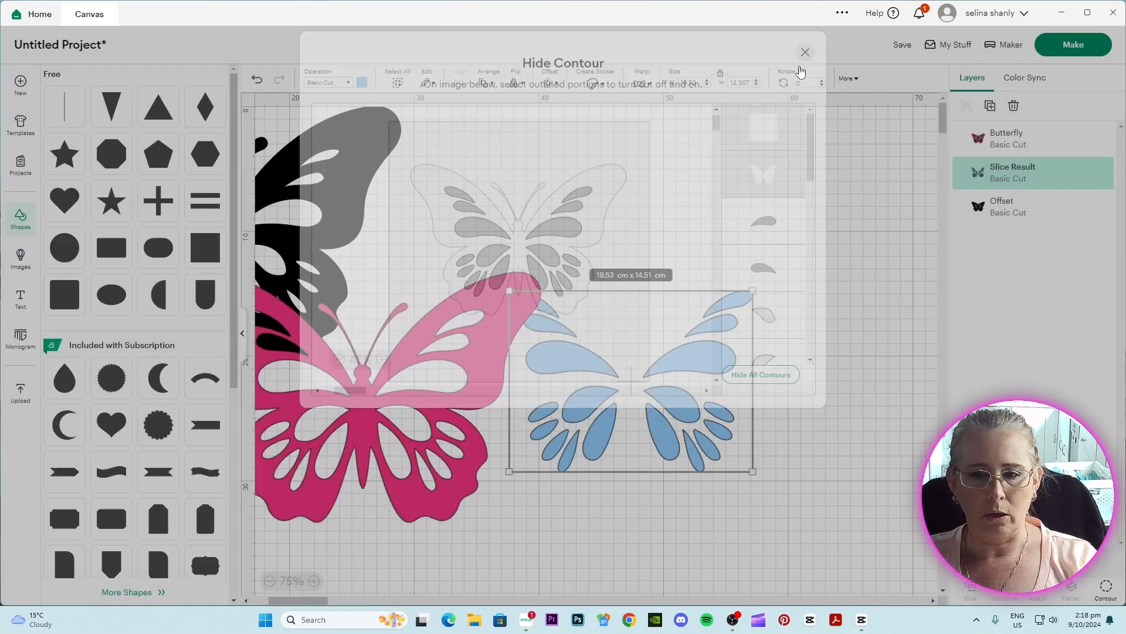
Step: Stack the pink butterfly over the blue wing pieces and place the black offset behind them, clear of the other artwork
drag(683, 417, 772, 353)
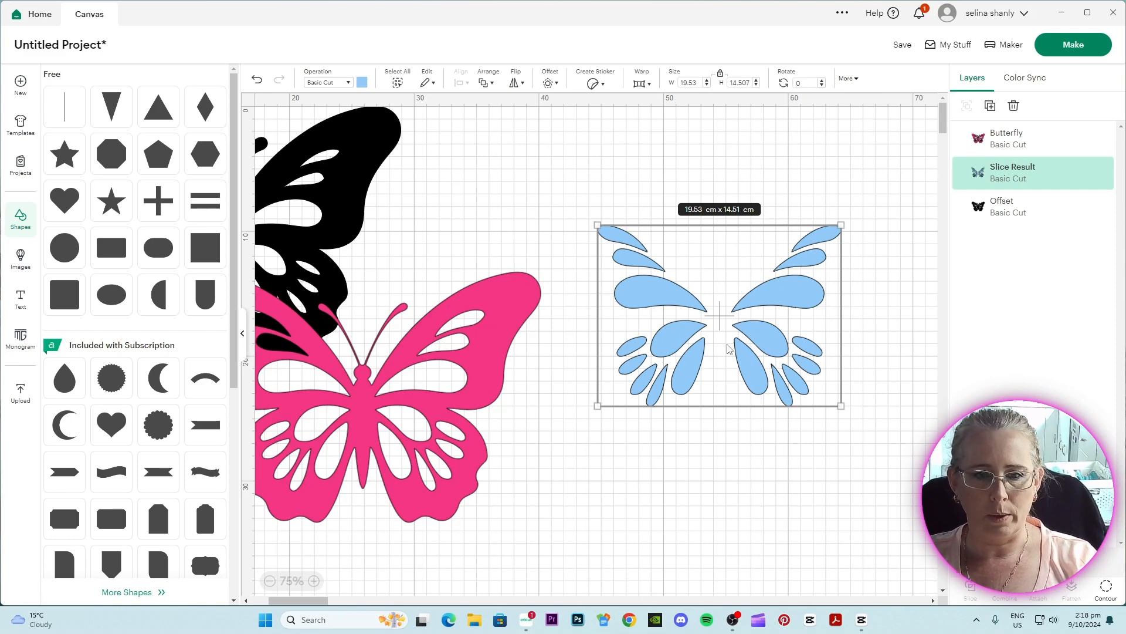
drag(435, 405, 792, 319)
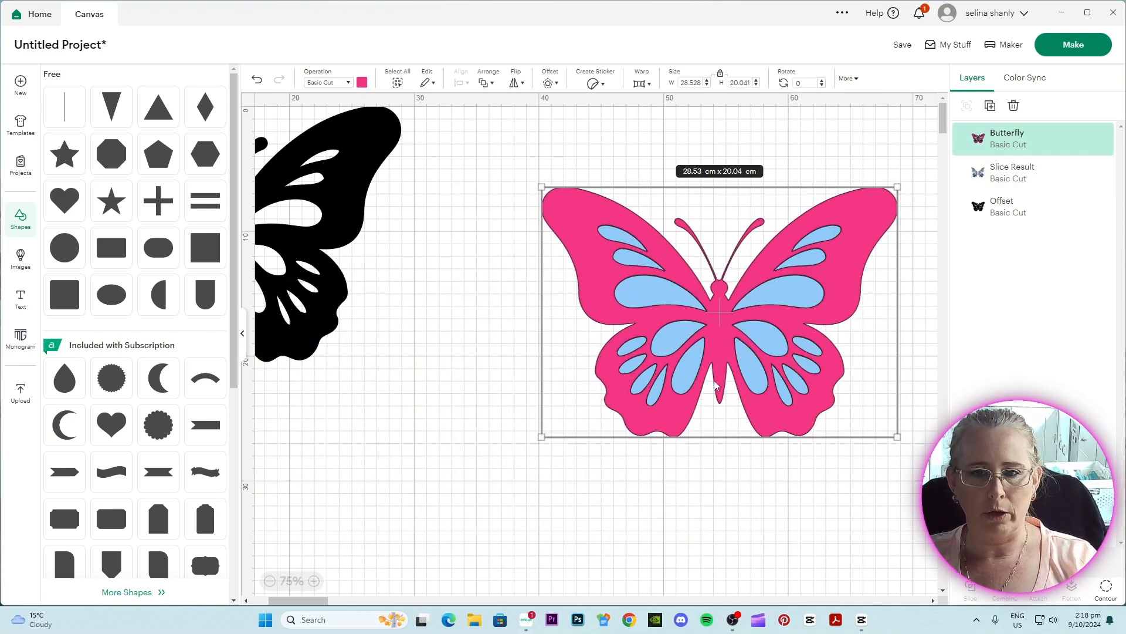
drag(343, 243, 835, 322)
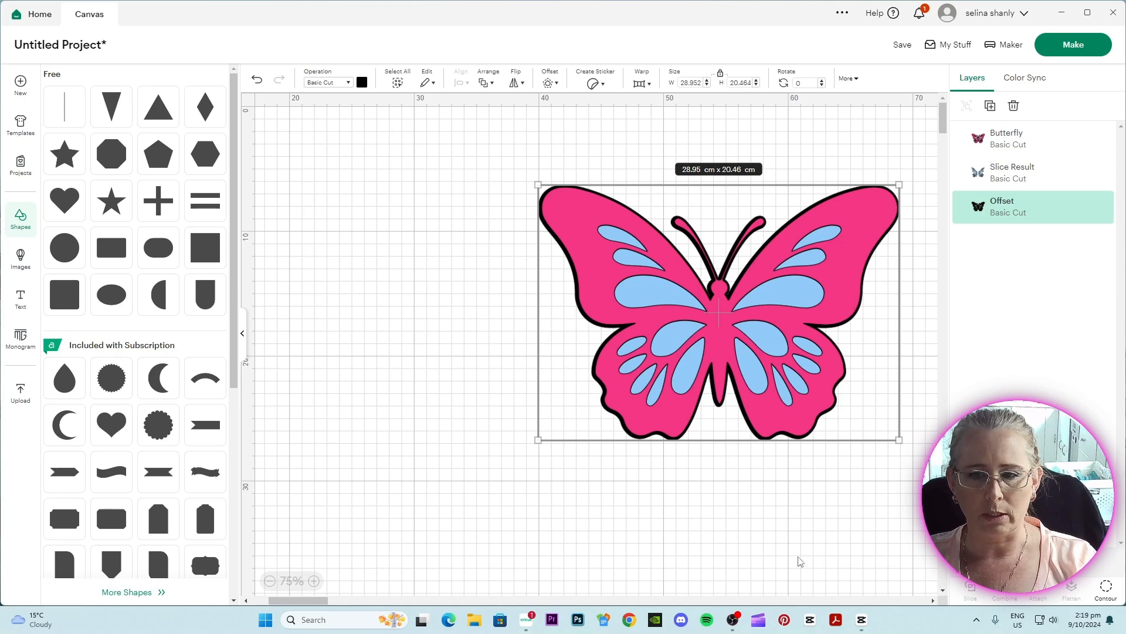
Step: Move the blue wing pieces out of the stacked design and place the pink butterfly over the black offset
click(778, 540)
drag(718, 362, 687, 532)
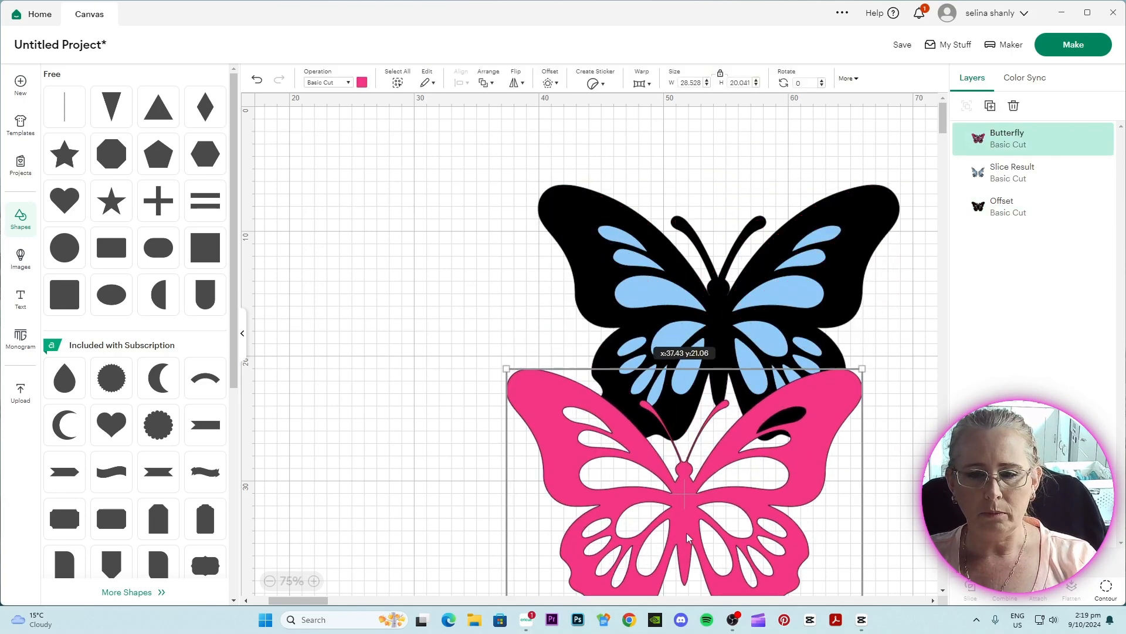
drag(760, 290, 400, 210)
drag(728, 328, 700, 294)
drag(731, 540, 726, 328)
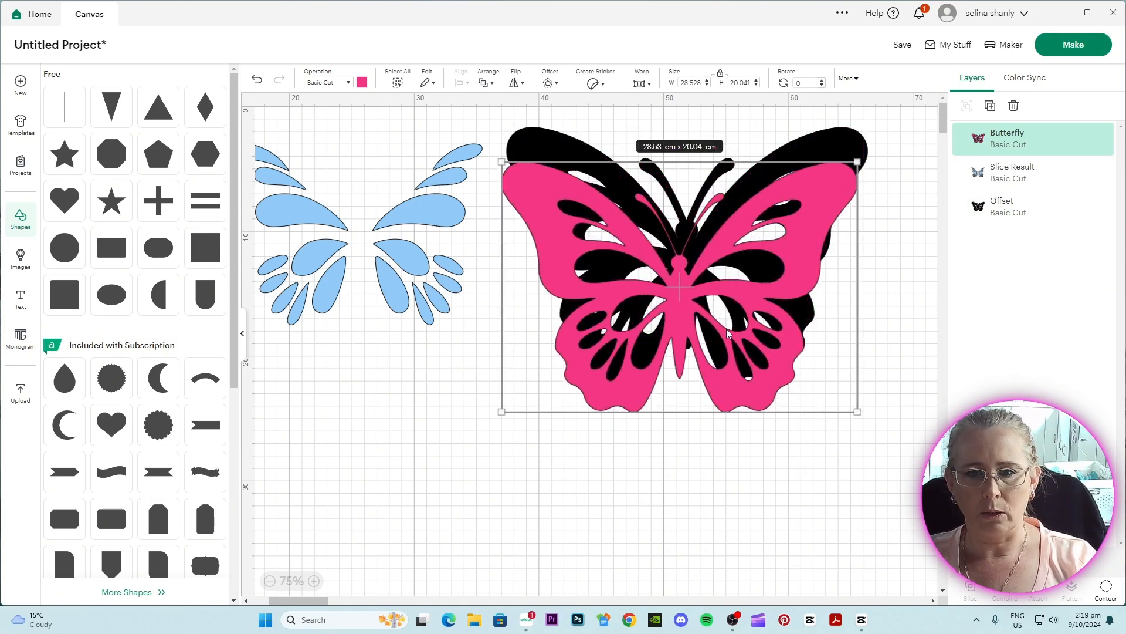
Step: Duplicate the pink butterfly and place the copy below the blue wing pieces
right_click(732, 284)
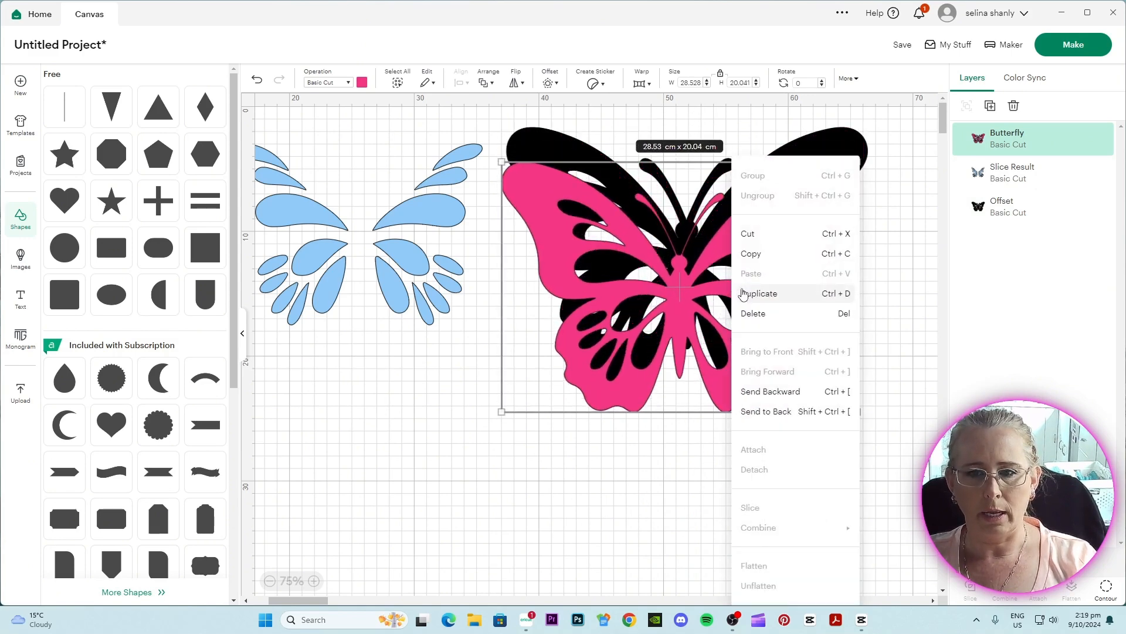
click(754, 294)
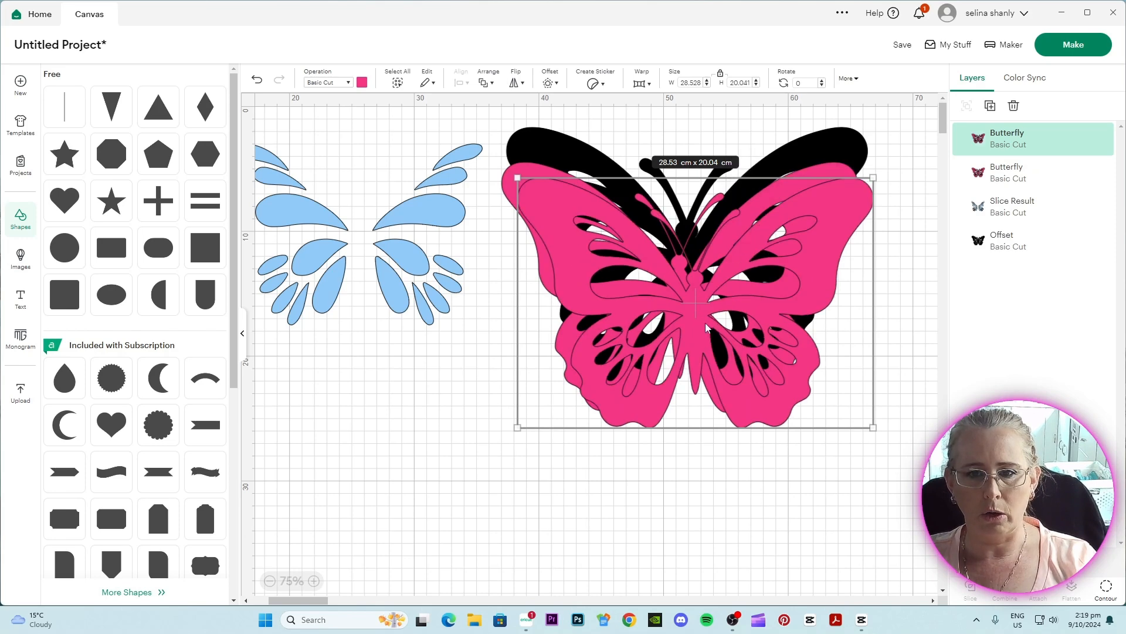
drag(706, 323, 350, 453)
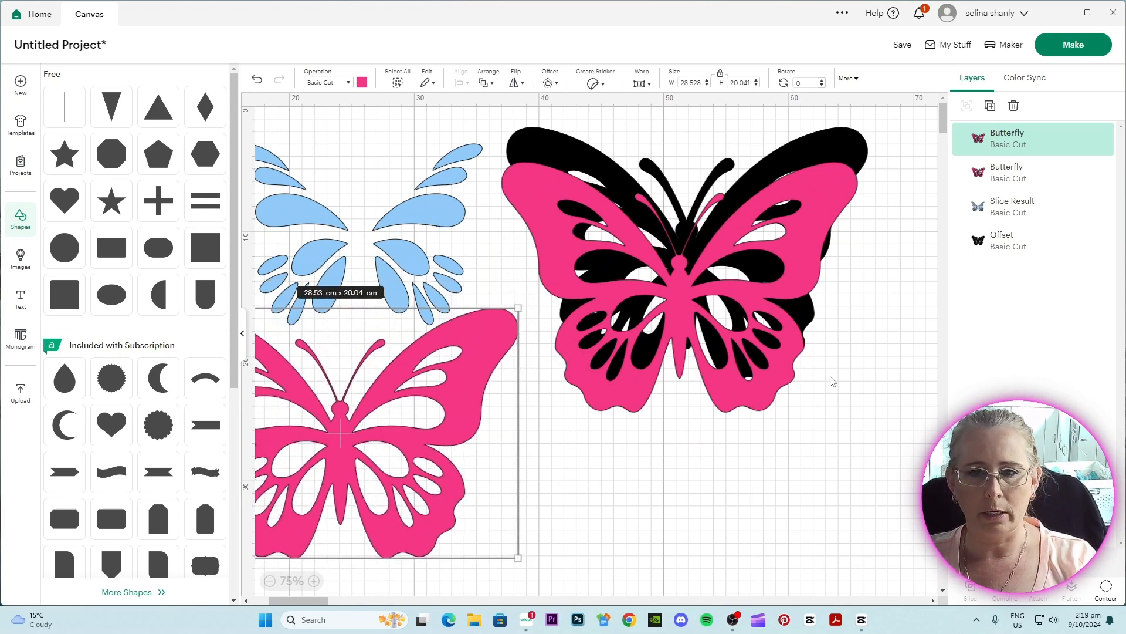
Step: Align the overlapping pink butterfly and black offset on their centres and slice them
drag(871, 313, 734, 302)
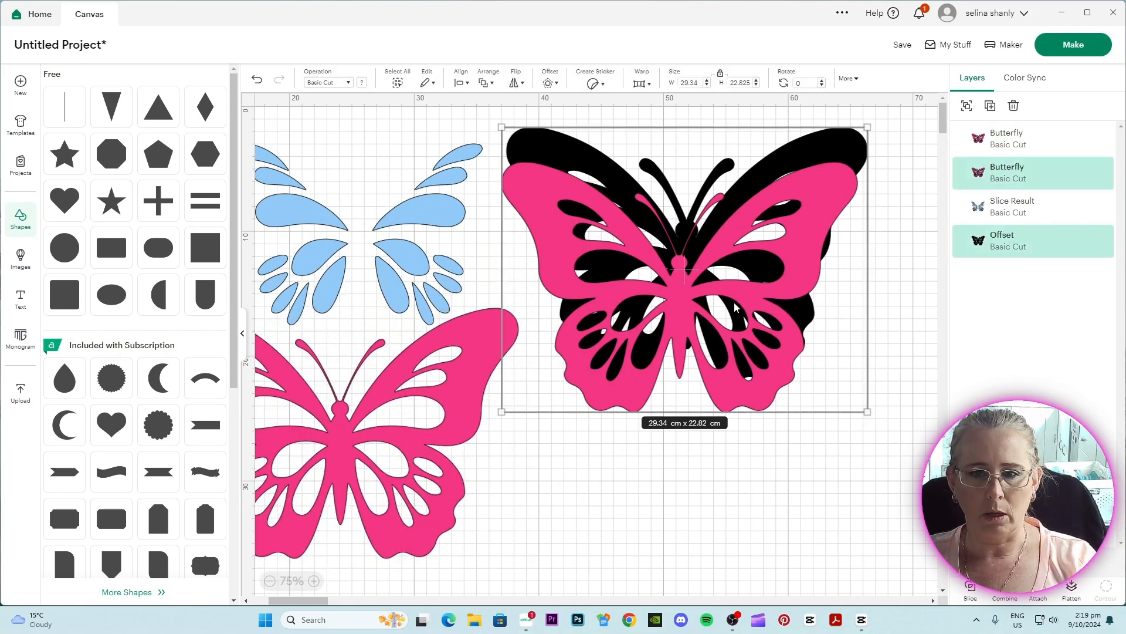
click(462, 84)
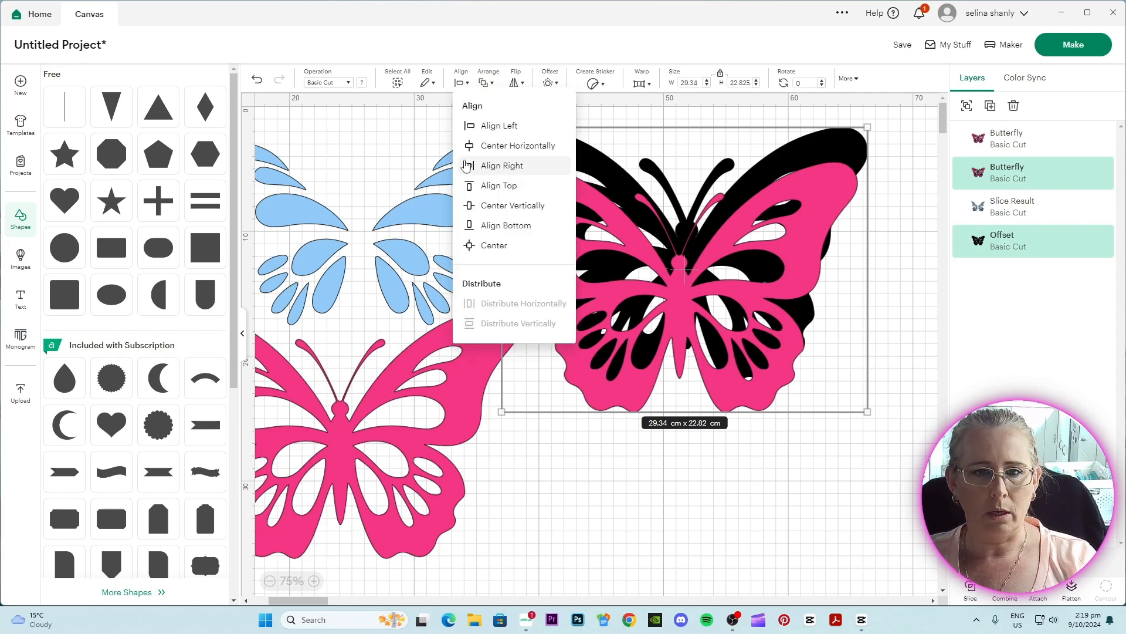
click(494, 245)
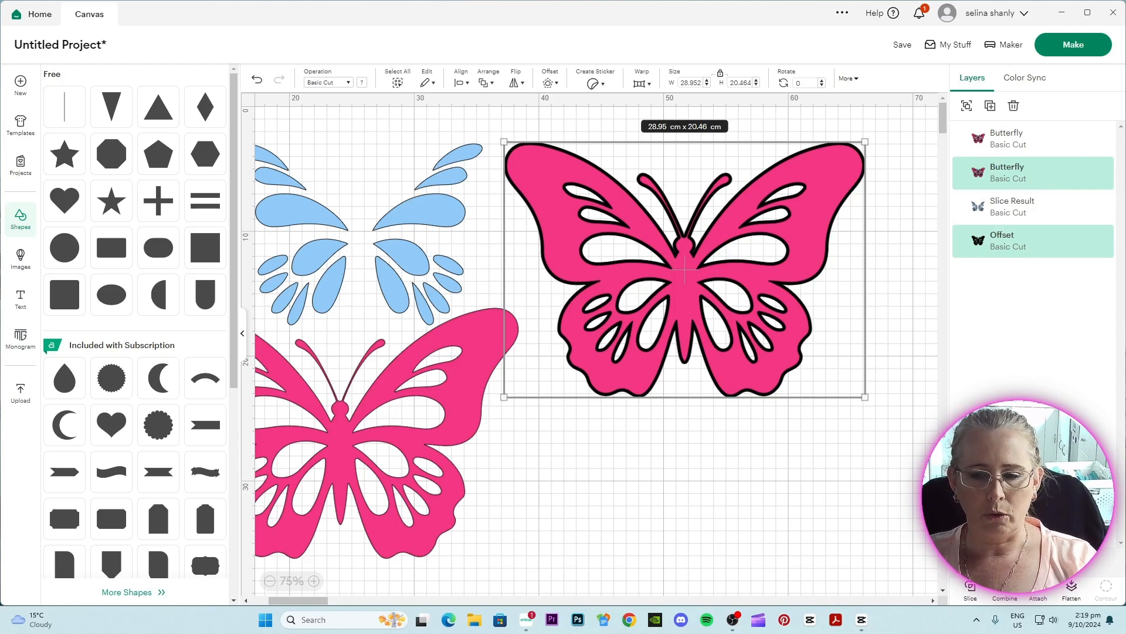
click(971, 589)
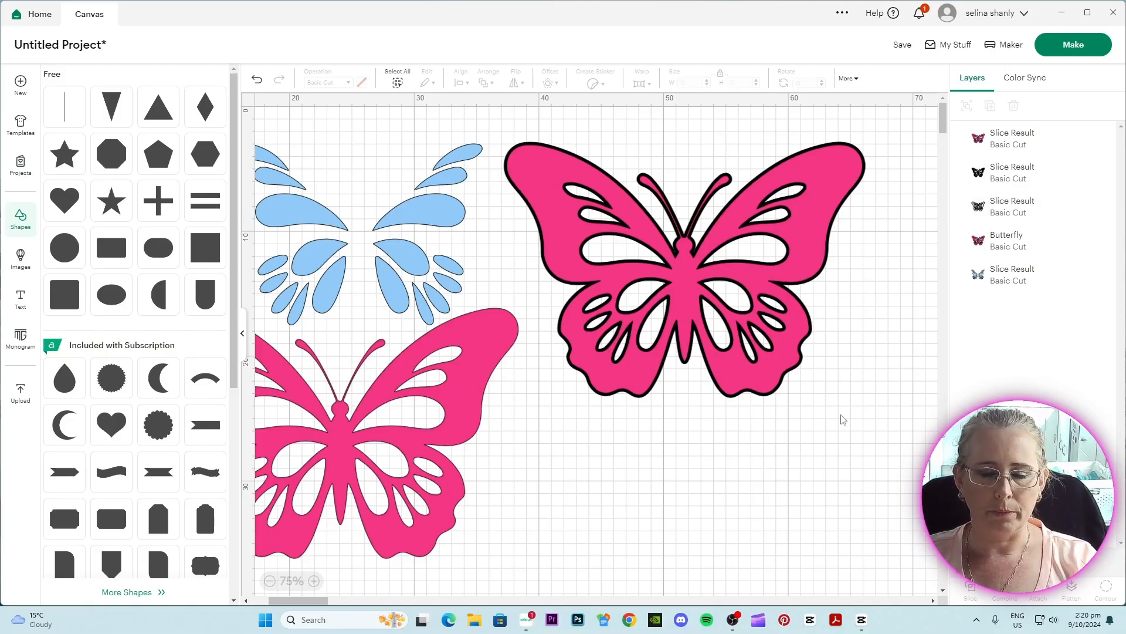
Step: Delete the pink and solid black butterfly slice results, and reposition the remaining thin black outline slightly lower
drag(769, 365, 769, 468)
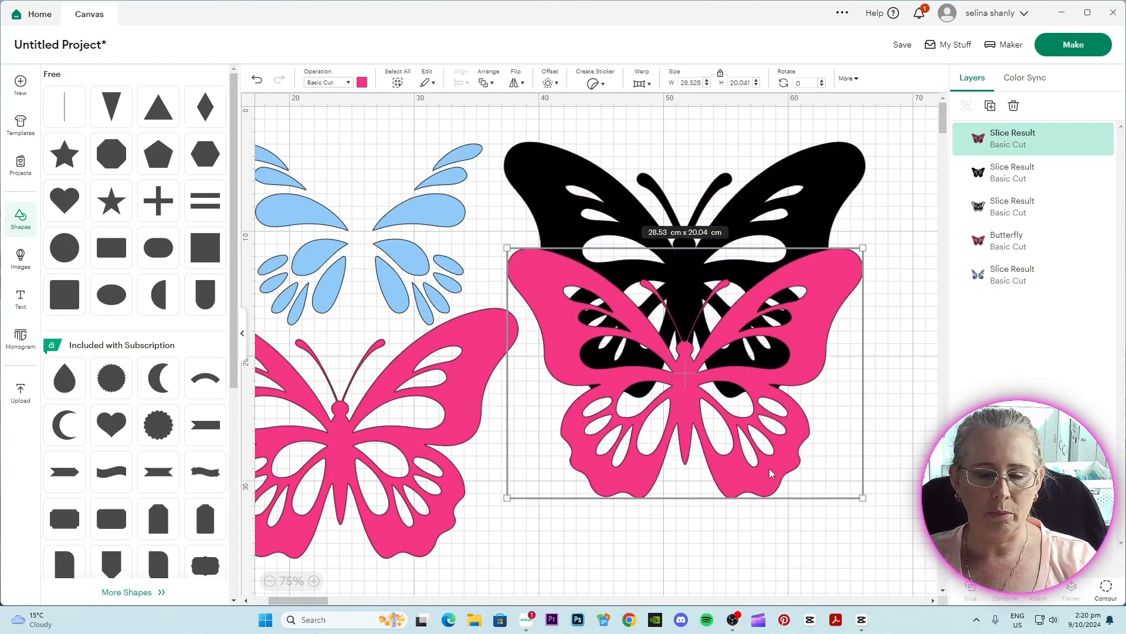
click(1015, 106)
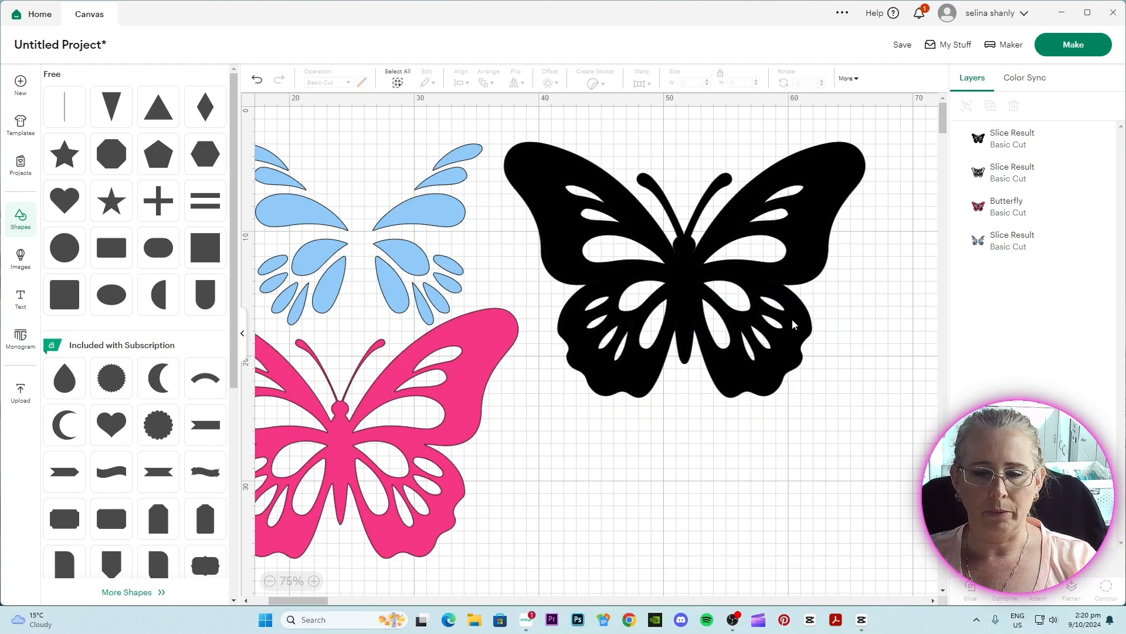
drag(793, 325, 814, 509)
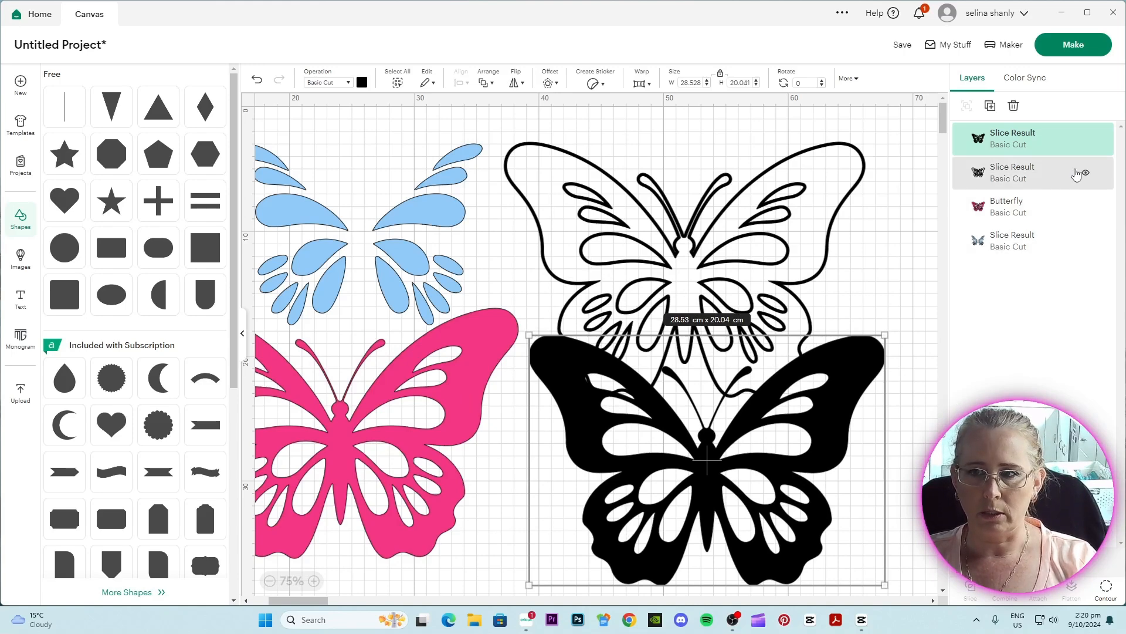
click(1013, 106)
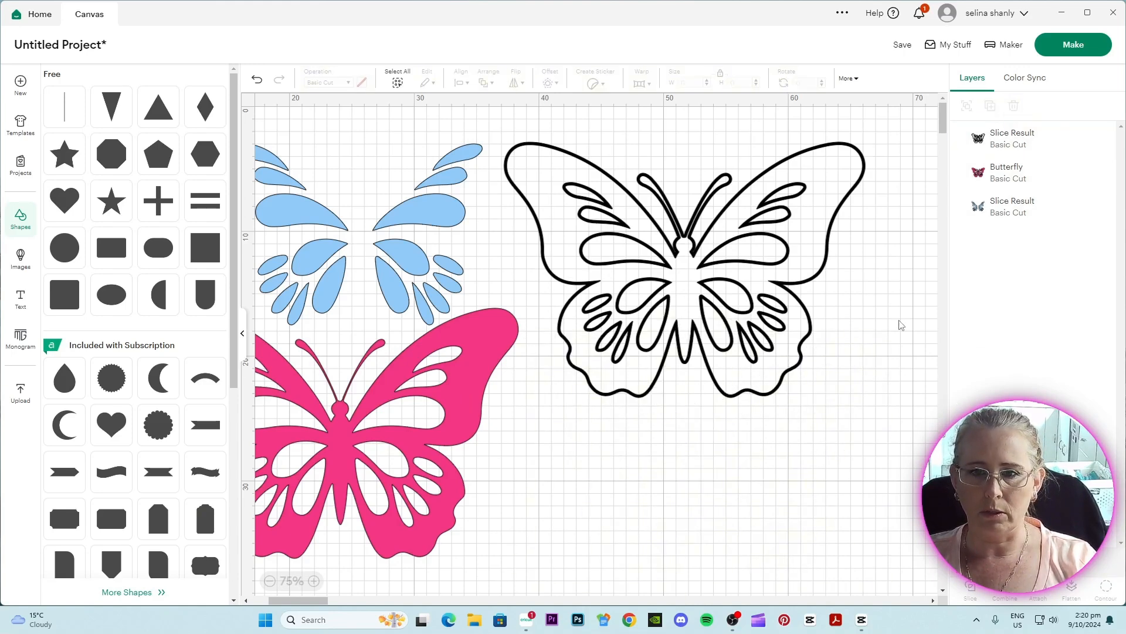
drag(772, 332, 773, 357)
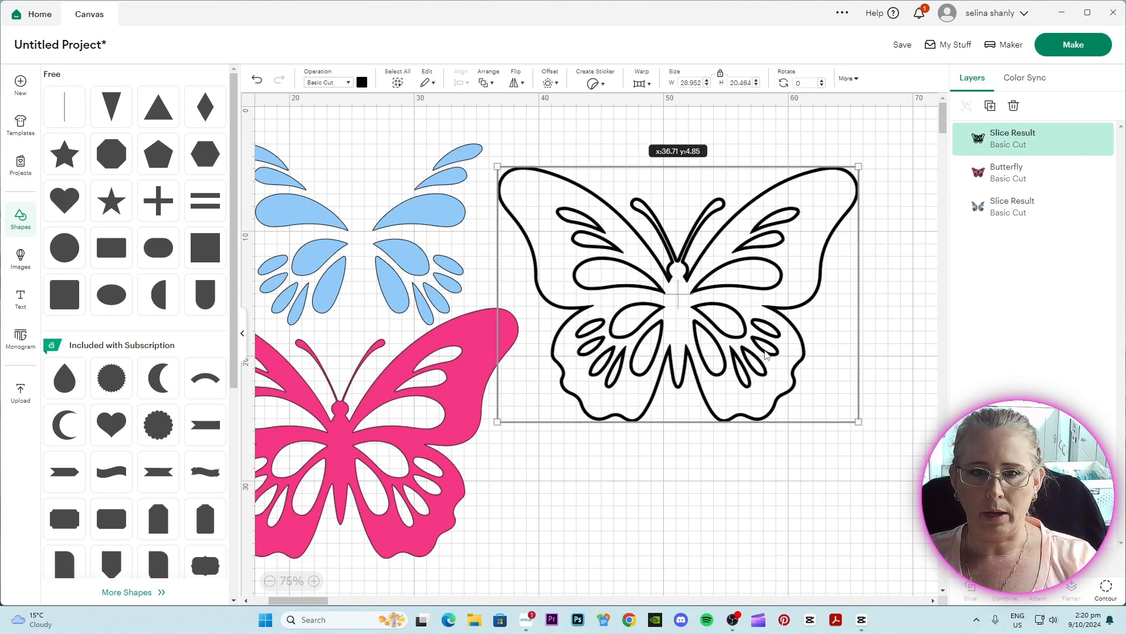
Step: Stack the pink butterfly and the blue wing pieces on the thin black outline, lining up their edges
drag(436, 522, 777, 384)
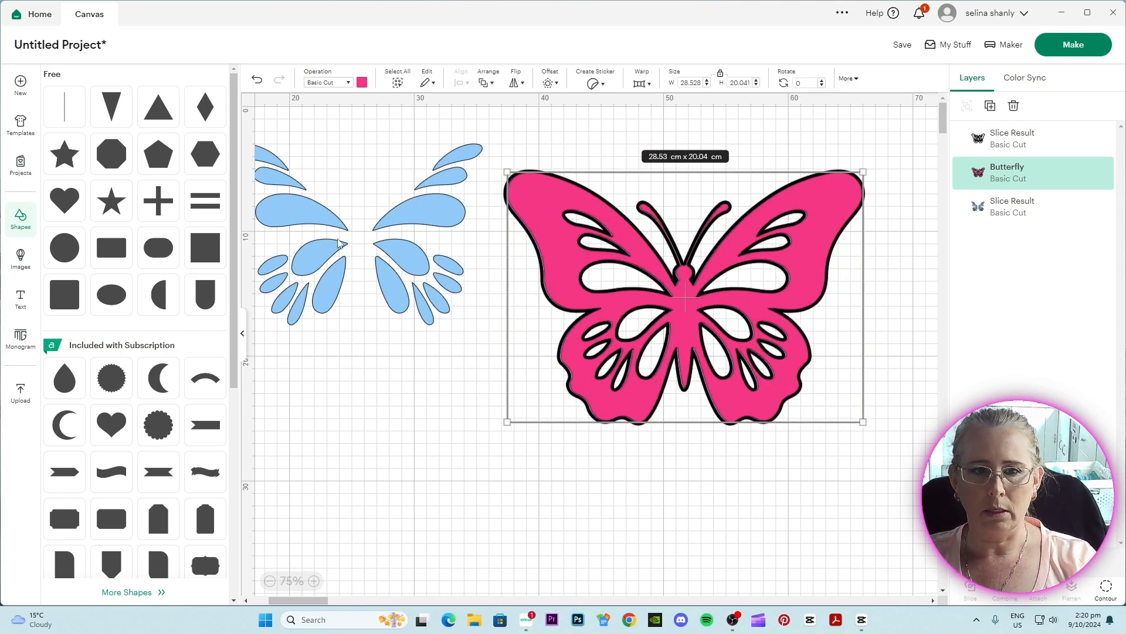
drag(417, 215, 740, 276)
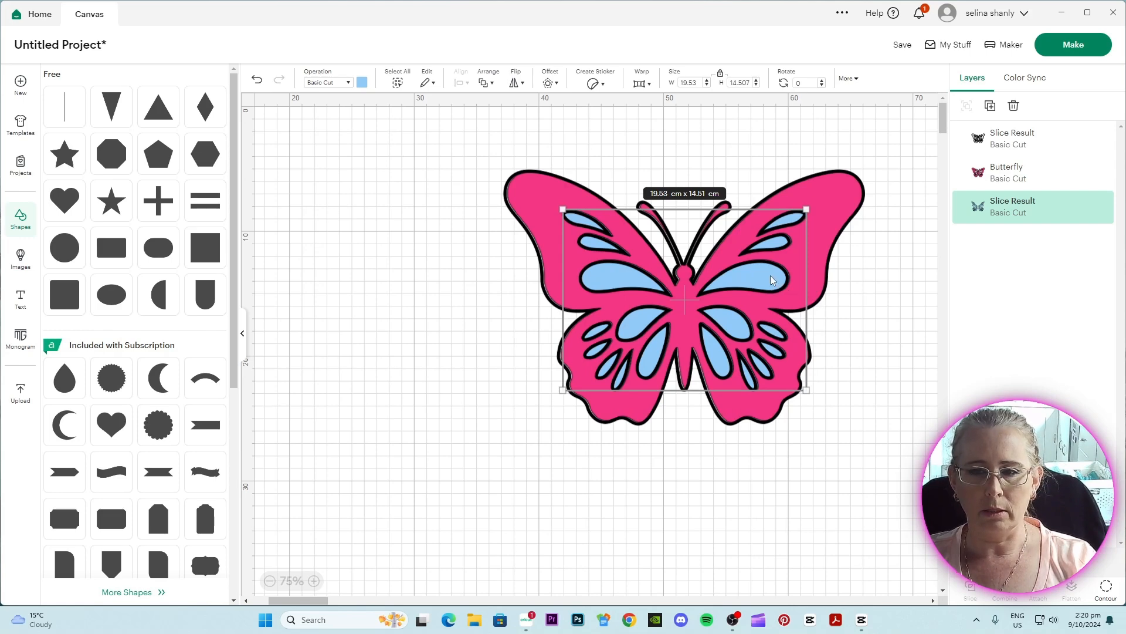
mouse_move(770, 280)
mouse_down()
mouse_move(758, 288)
mouse_move(814, 277)
mouse_move(826, 253)
mouse_move(804, 287)
mouse_move(822, 253)
mouse_move(826, 268)
mouse_move(774, 283)
mouse_up()
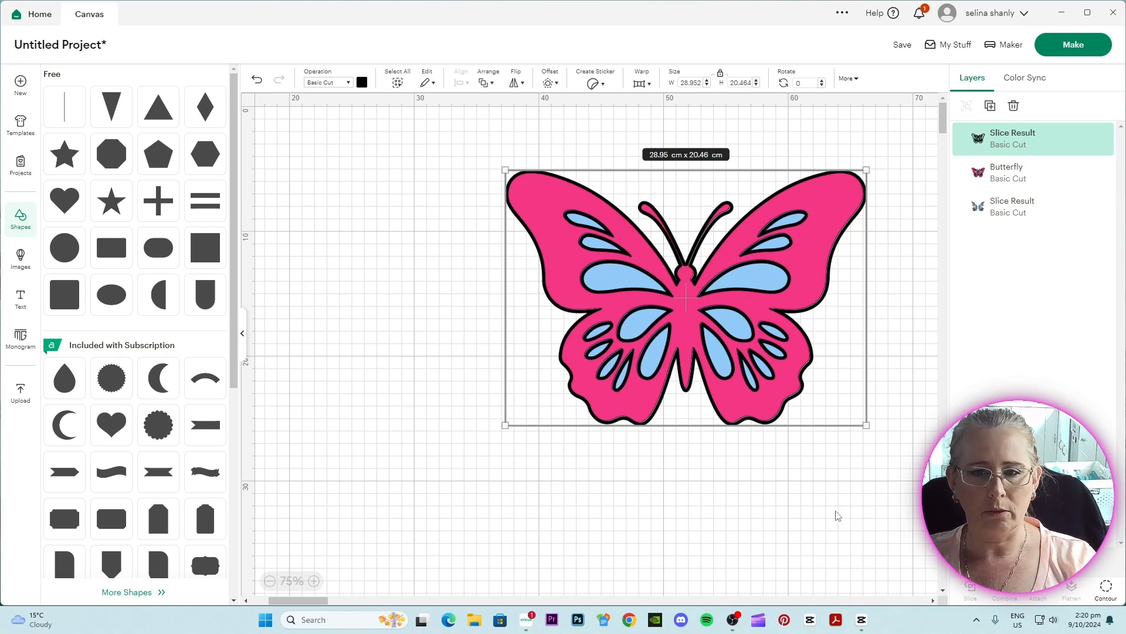
click(932, 339)
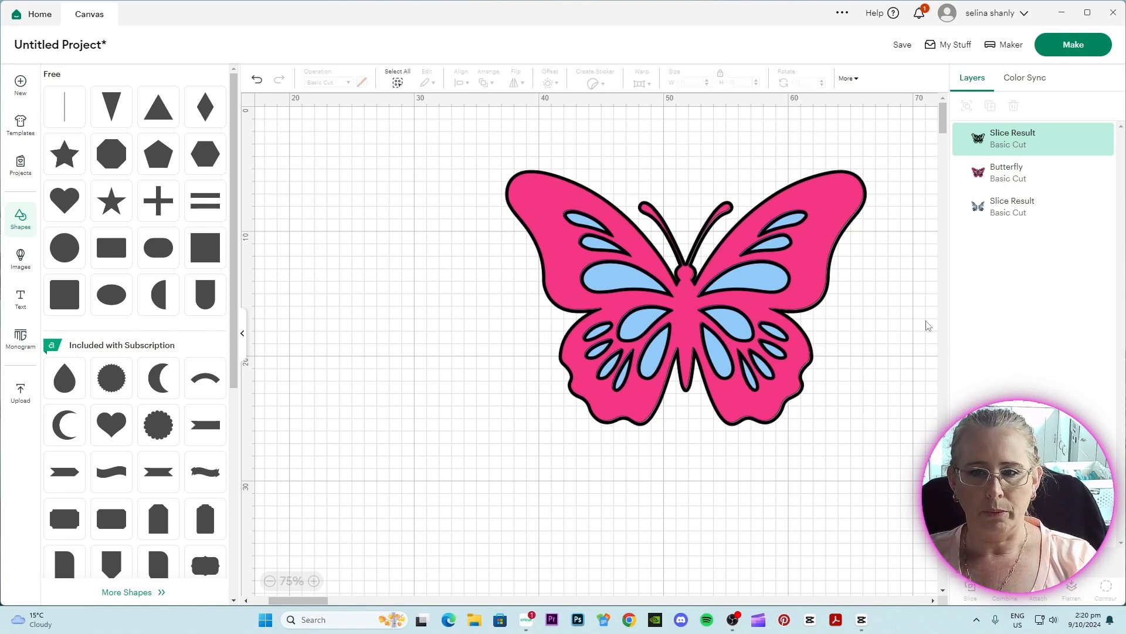
Step: Move the pink butterfly out of the stack to the lower right and realign the black outline over the blue wing pieces
click(1013, 176)
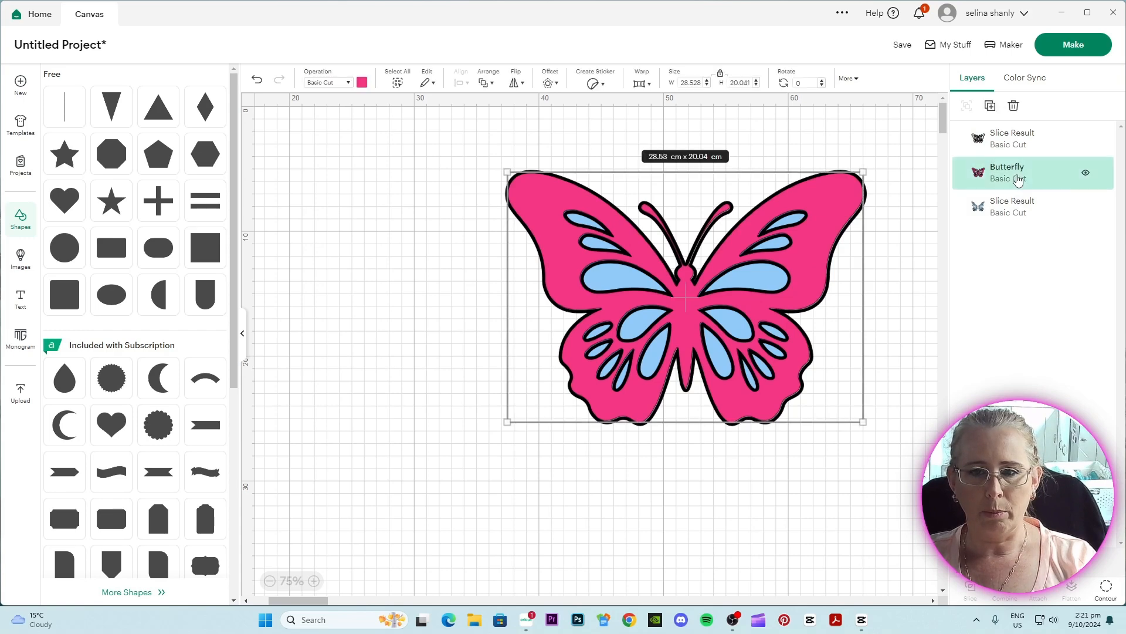
drag(804, 266, 594, 330)
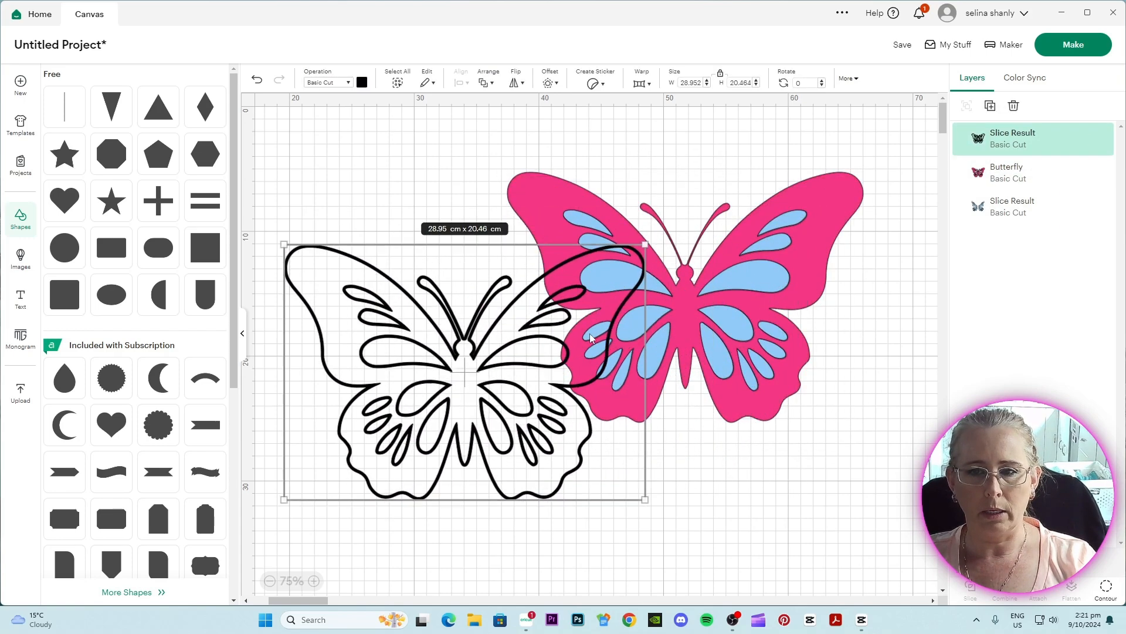
drag(822, 234, 1084, 465)
drag(514, 435, 731, 361)
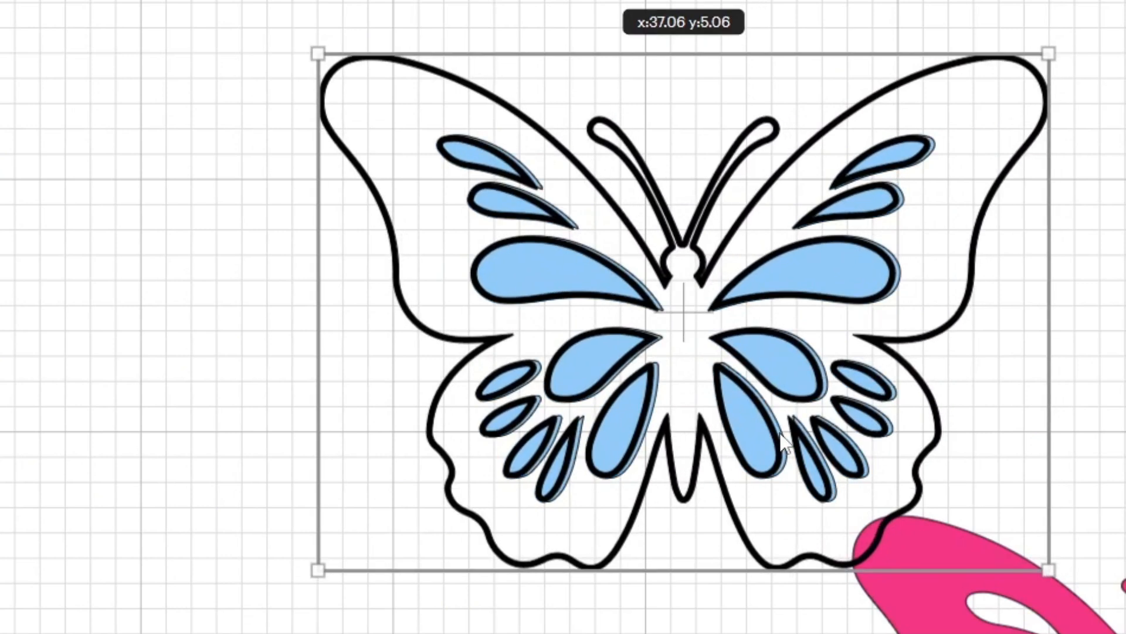
mouse_move(782, 436)
mouse_down()
mouse_move(793, 427)
mouse_move(787, 441)
mouse_up()
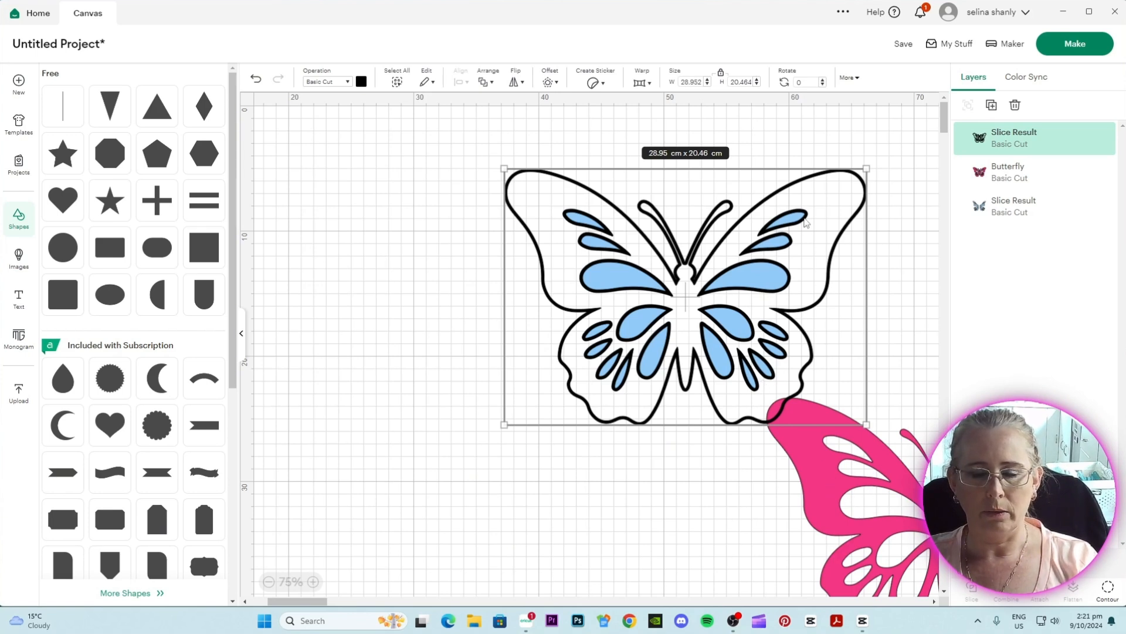
click(645, 463)
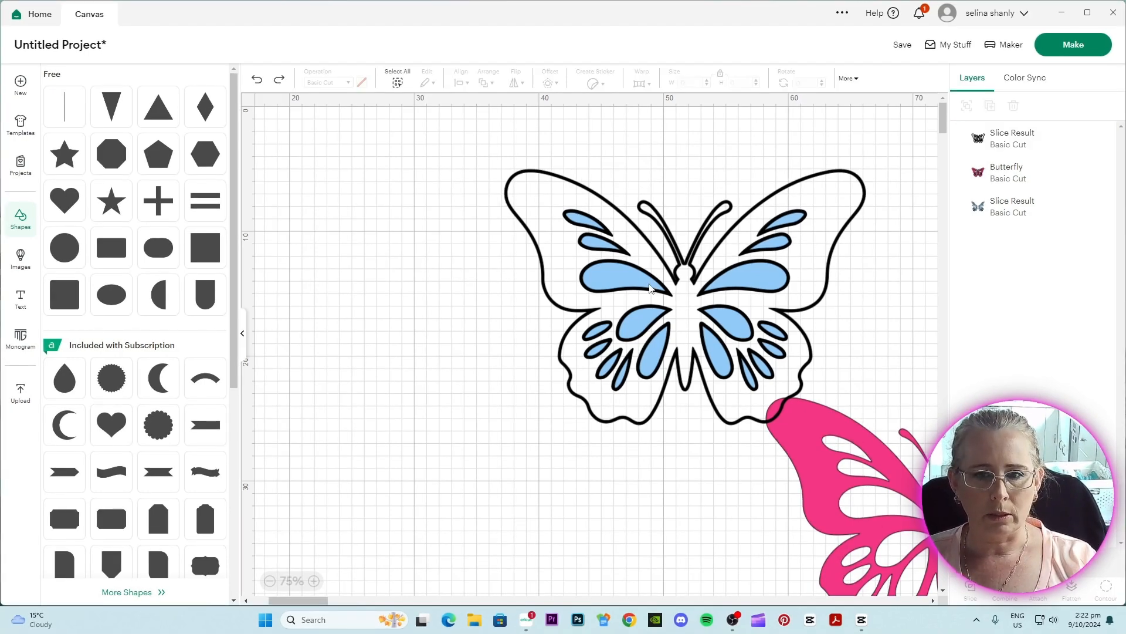
Step: Duplicate the blue wing pieces and place the copy in the wing openings of the pink butterfly
click(991, 215)
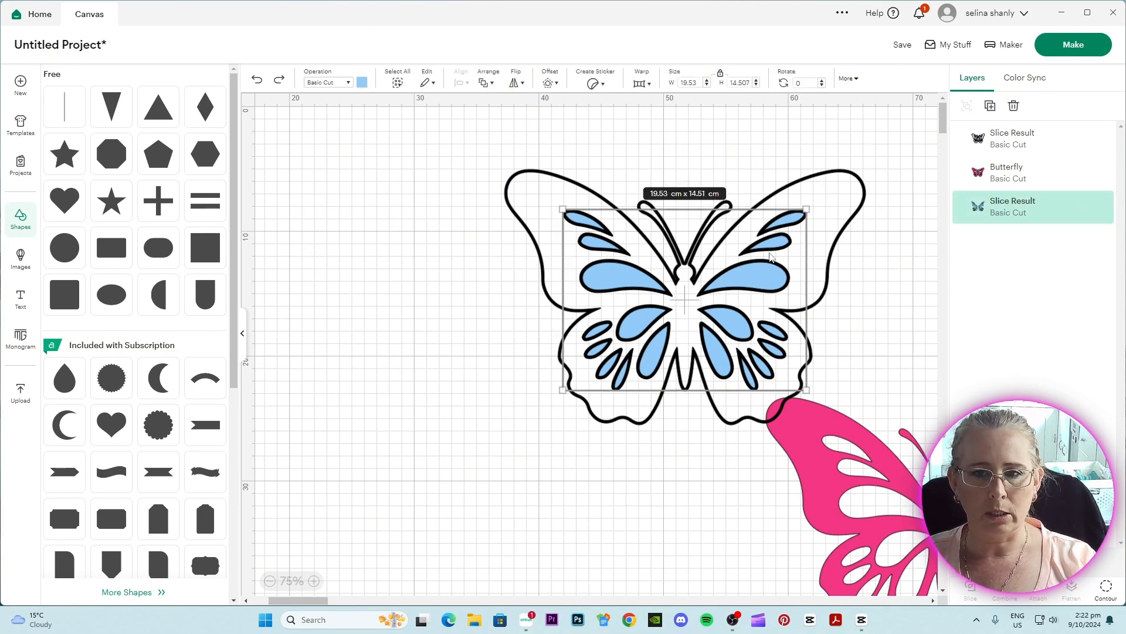
right_click(724, 305)
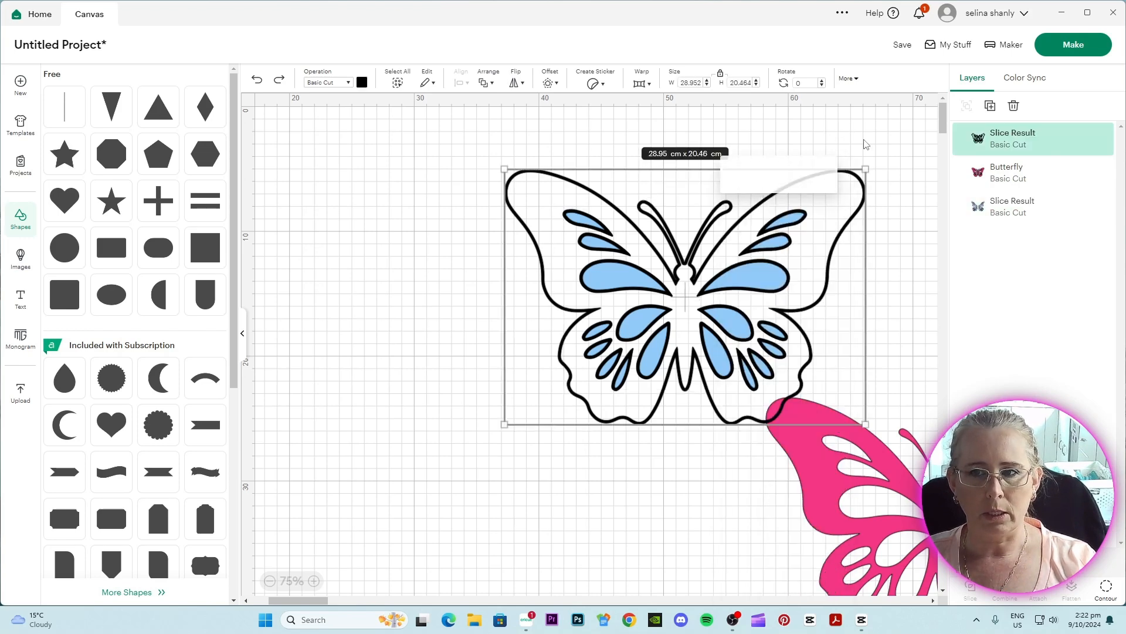
click(996, 212)
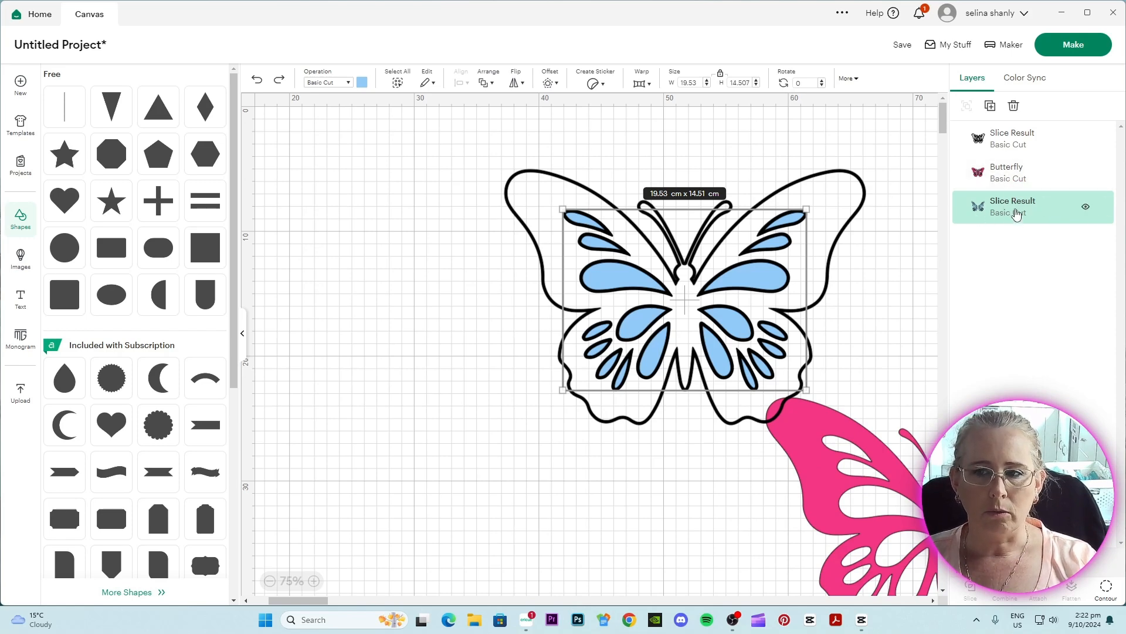
right_click(1017, 214)
click(943, 262)
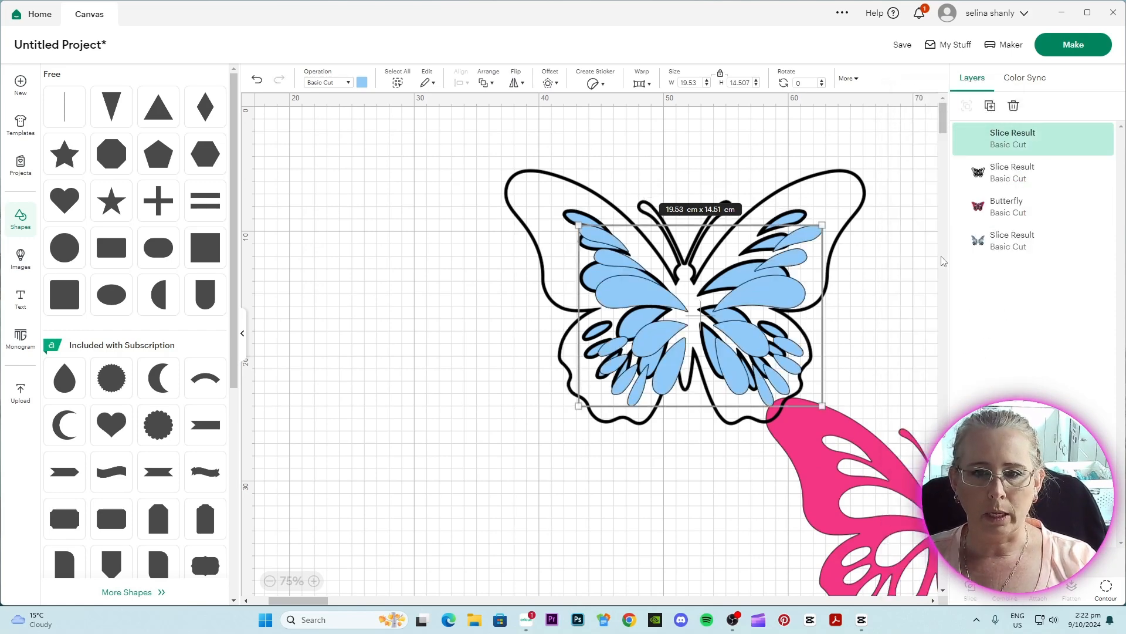
drag(727, 311, 1022, 514)
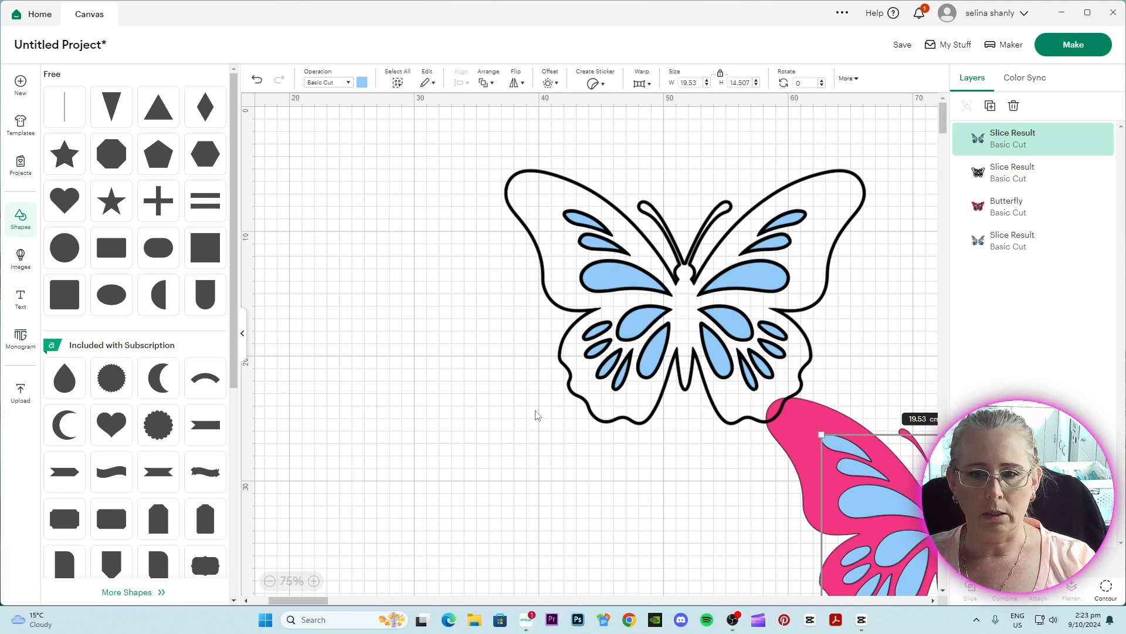
Step: Slice the black outline with the blue wing pieces beneath it and move the resulting butterfly outline aside
drag(573, 479, 636, 339)
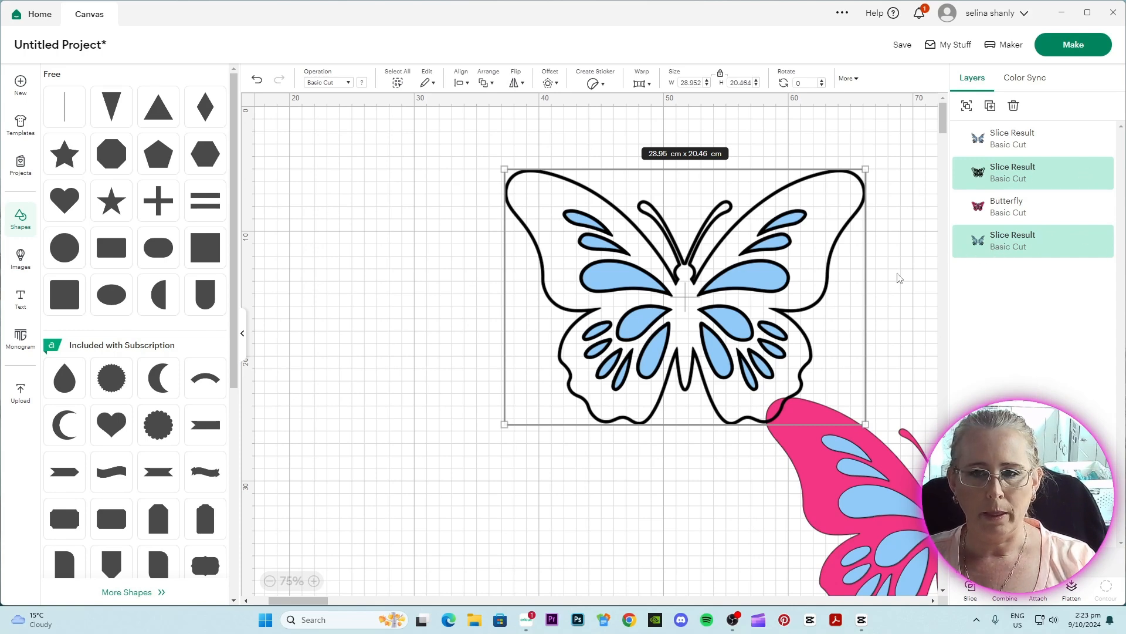
click(971, 587)
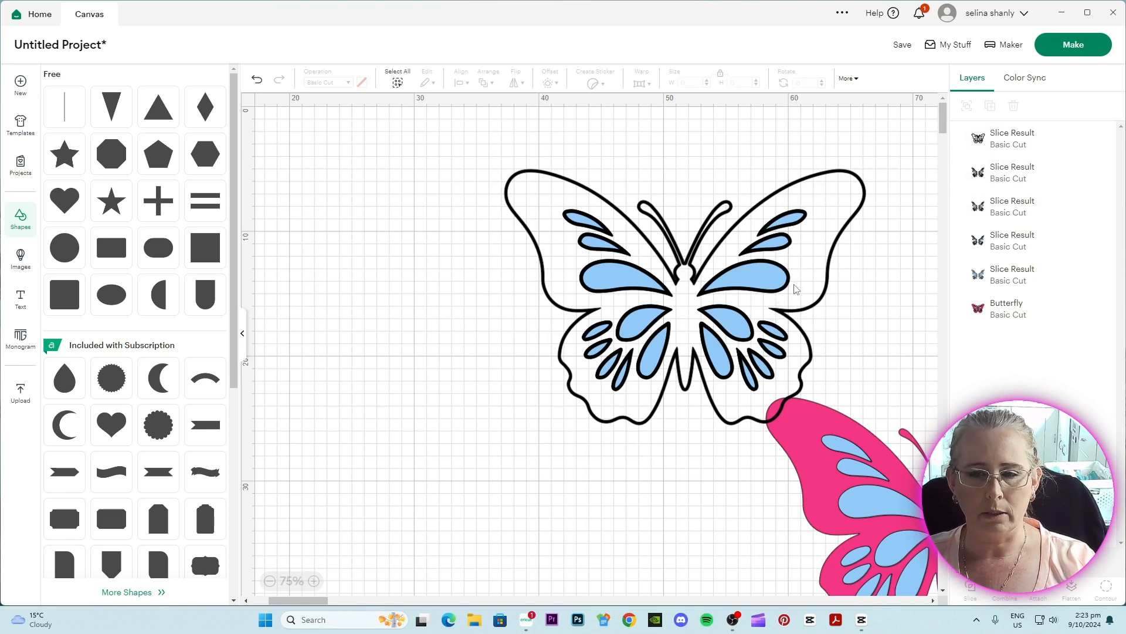
drag(796, 289, 523, 346)
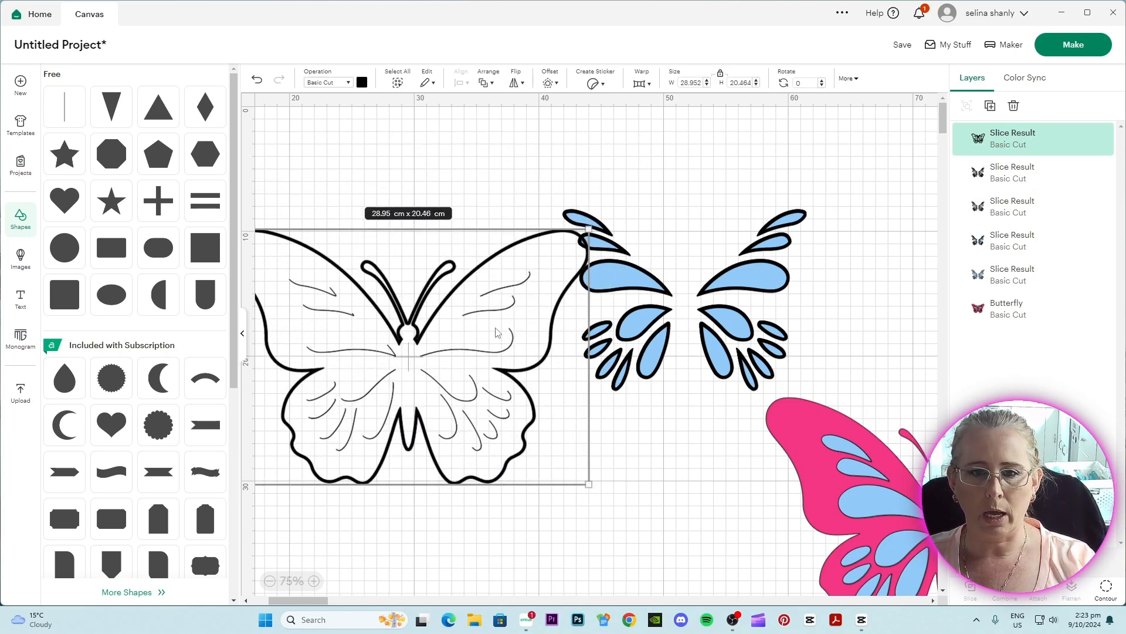
Step: Separate and delete the three leftover wing-insert slice results: the black rings, the blue rings and the inner pieces
drag(638, 285, 678, 234)
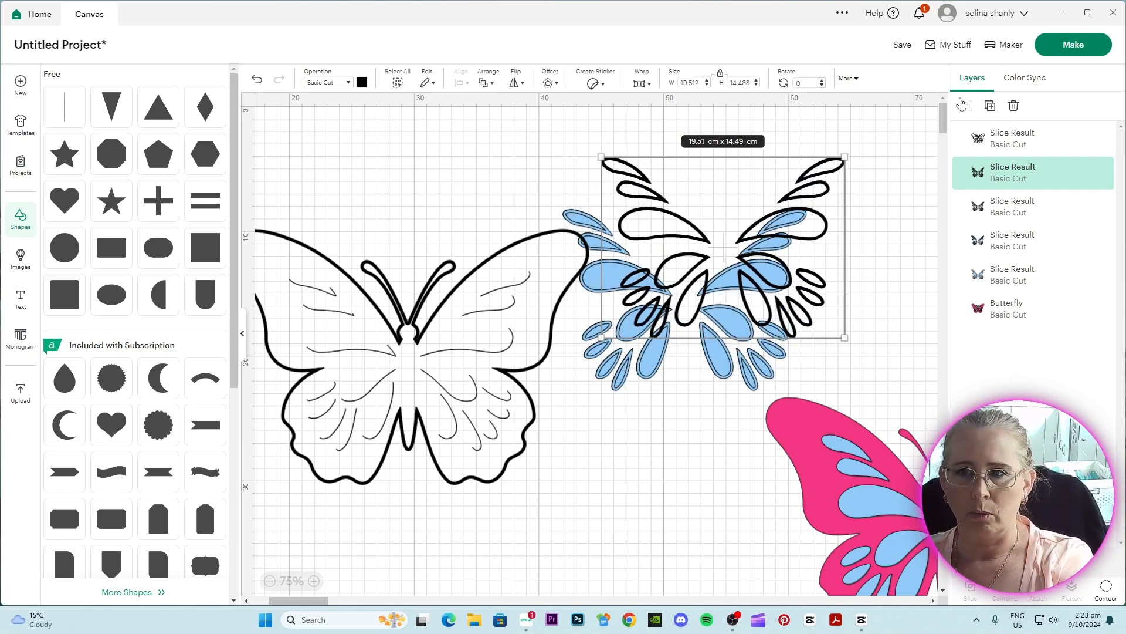
click(1014, 110)
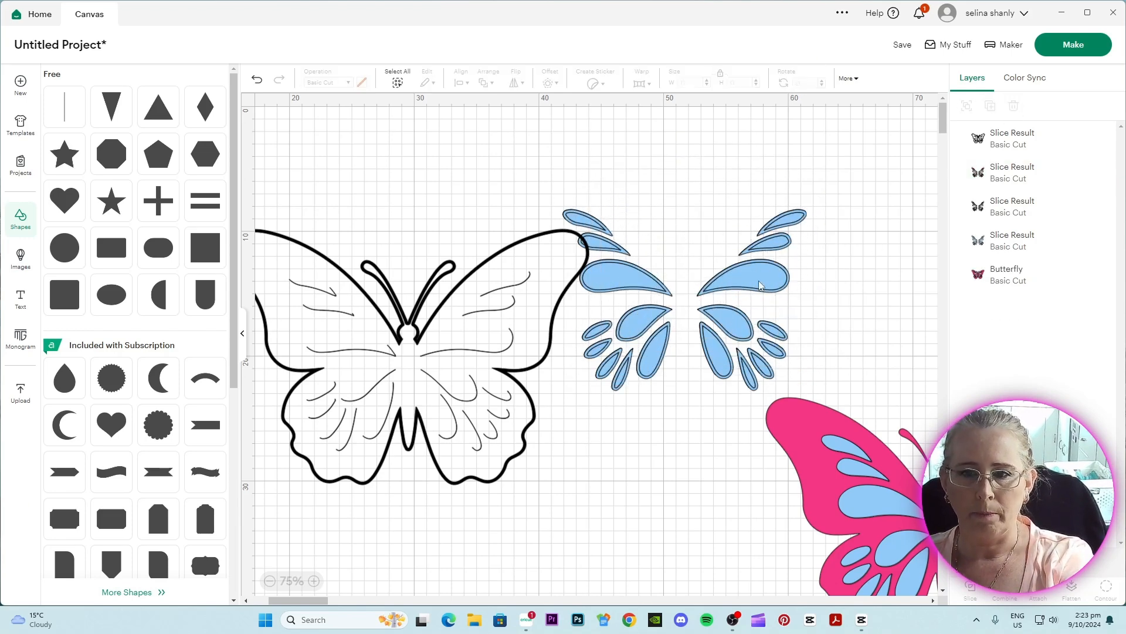
drag(760, 285, 802, 230)
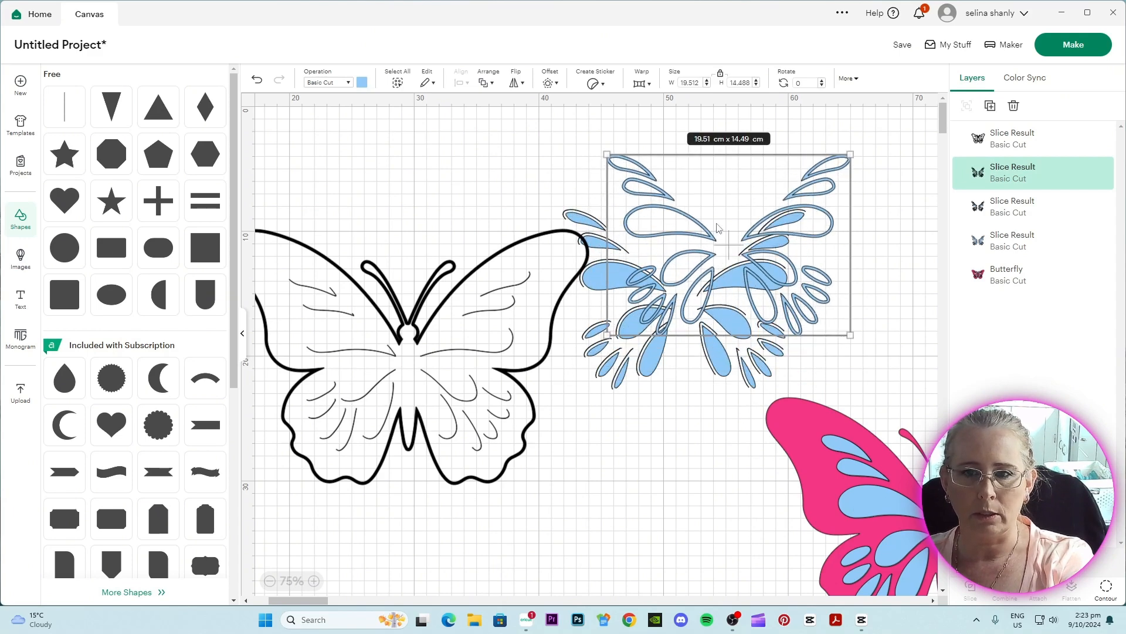
drag(756, 271, 821, 239)
click(1014, 105)
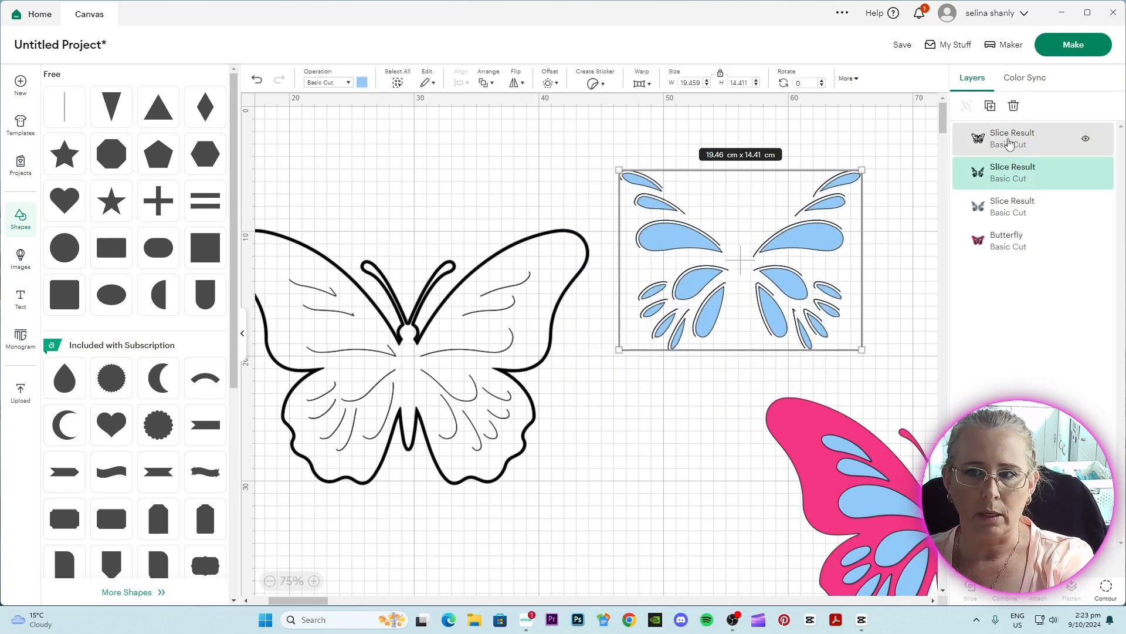
click(1015, 106)
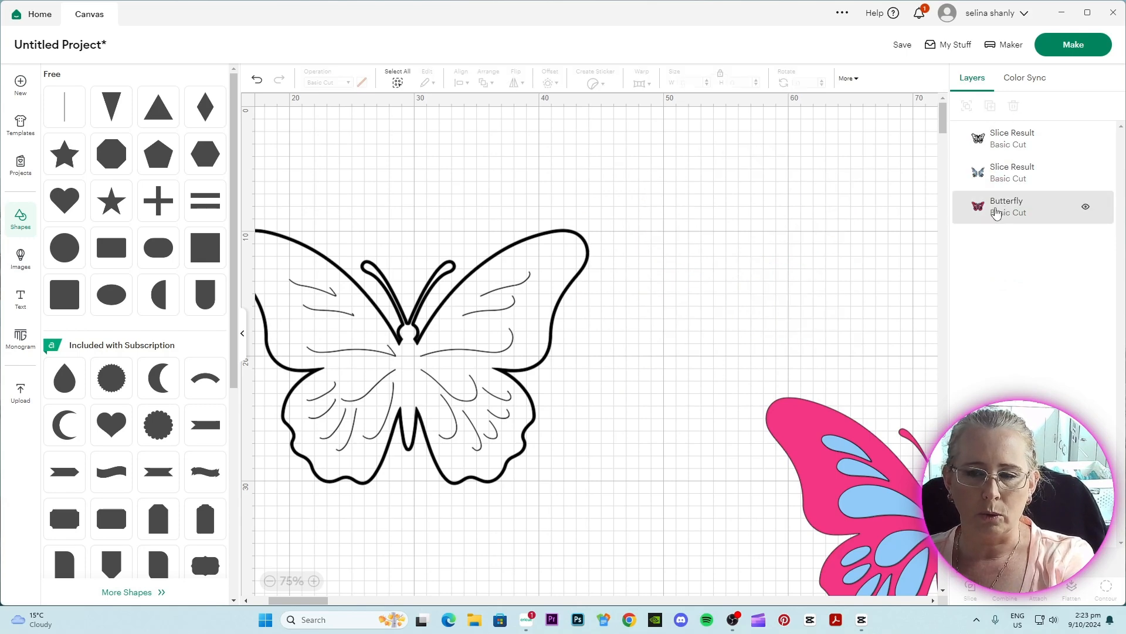
Step: Move the black butterfly outline into the open area beside the pink butterfly
click(1003, 212)
click(1000, 141)
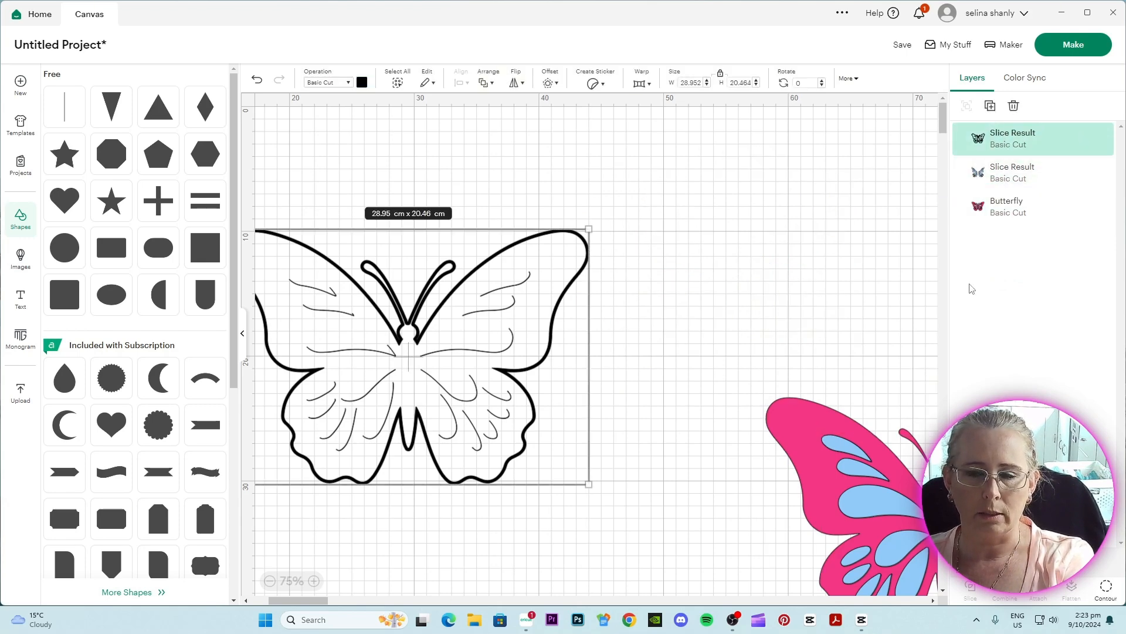
drag(468, 375, 614, 328)
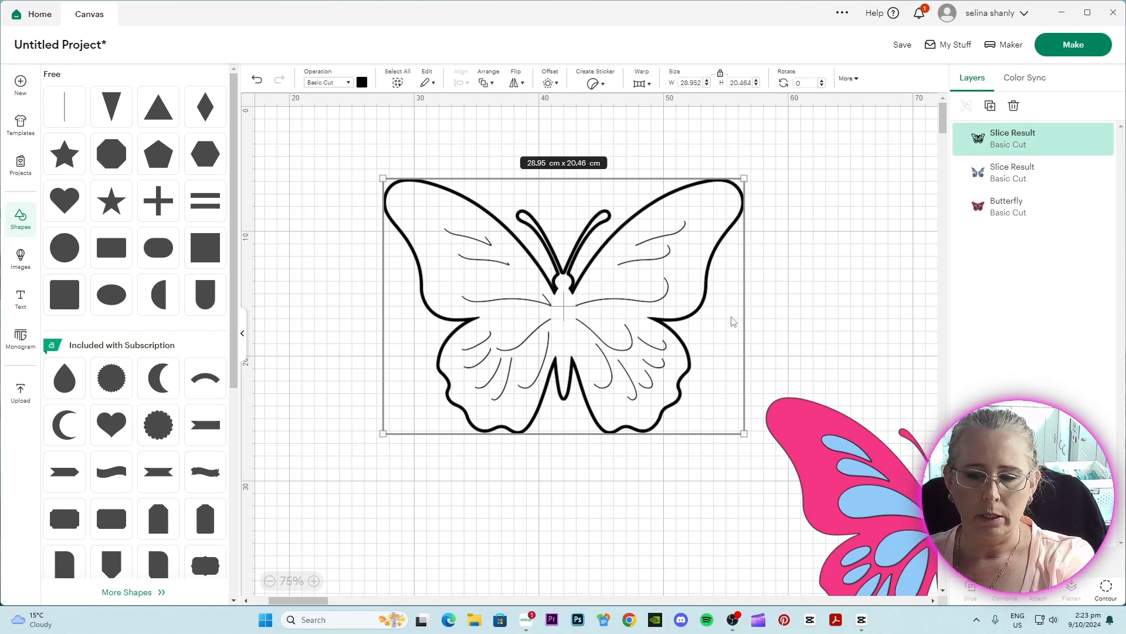
Step: Hide all the inner vein-line contours of the black butterfly outline, keeping only its two butterfly-shaped contours
click(1107, 589)
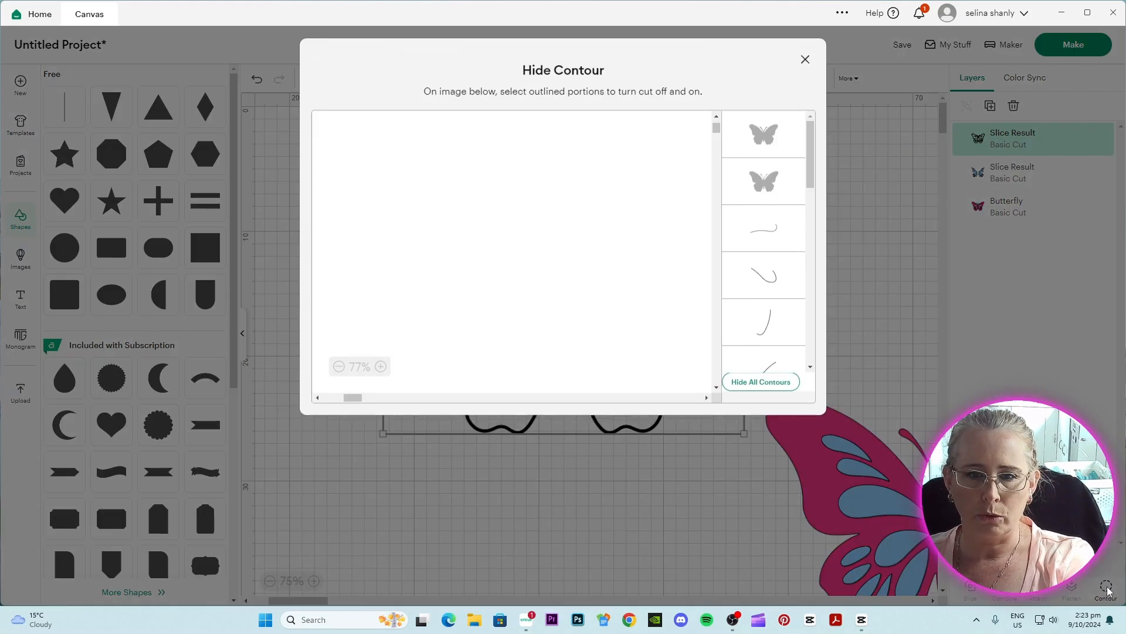
click(770, 241)
click(768, 296)
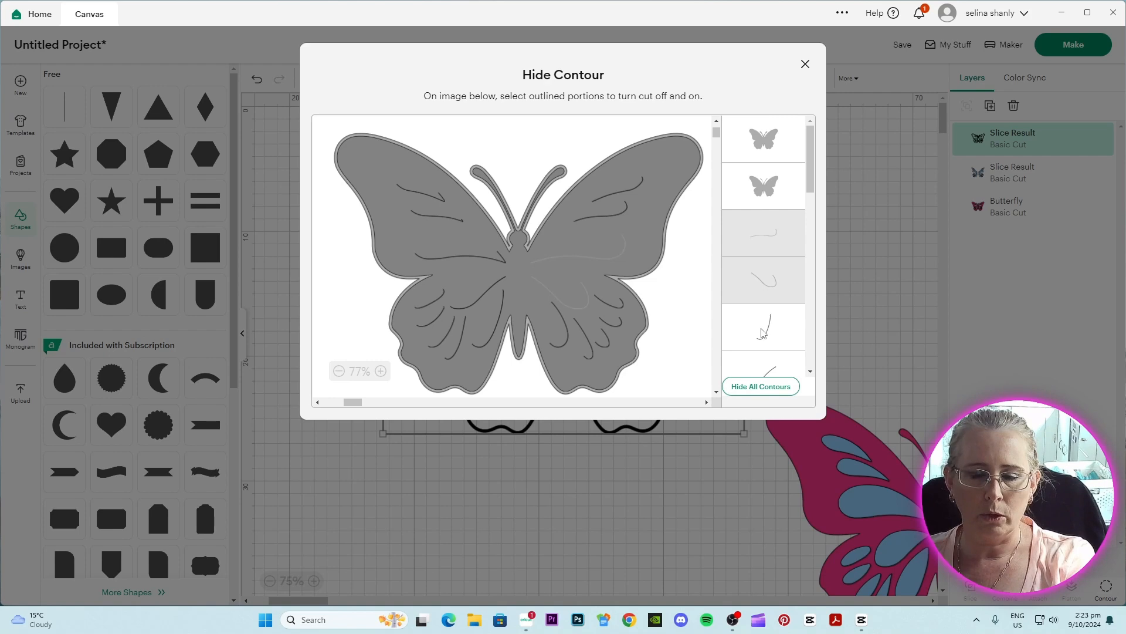
click(762, 333)
scroll(766, 305, down, 2)
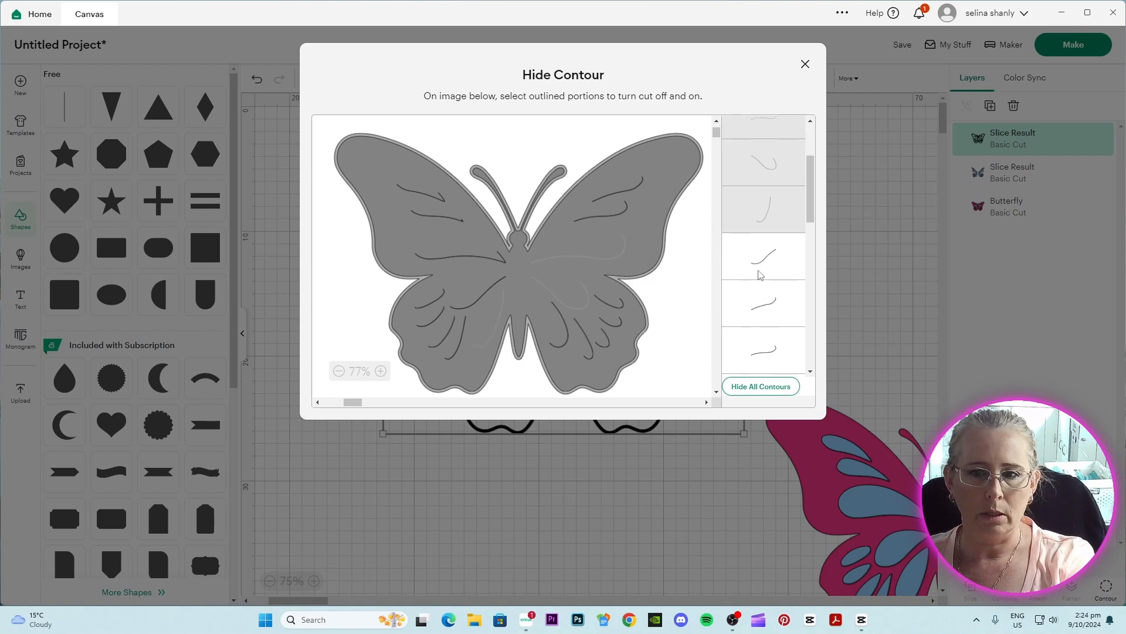
click(775, 267)
click(770, 310)
click(764, 351)
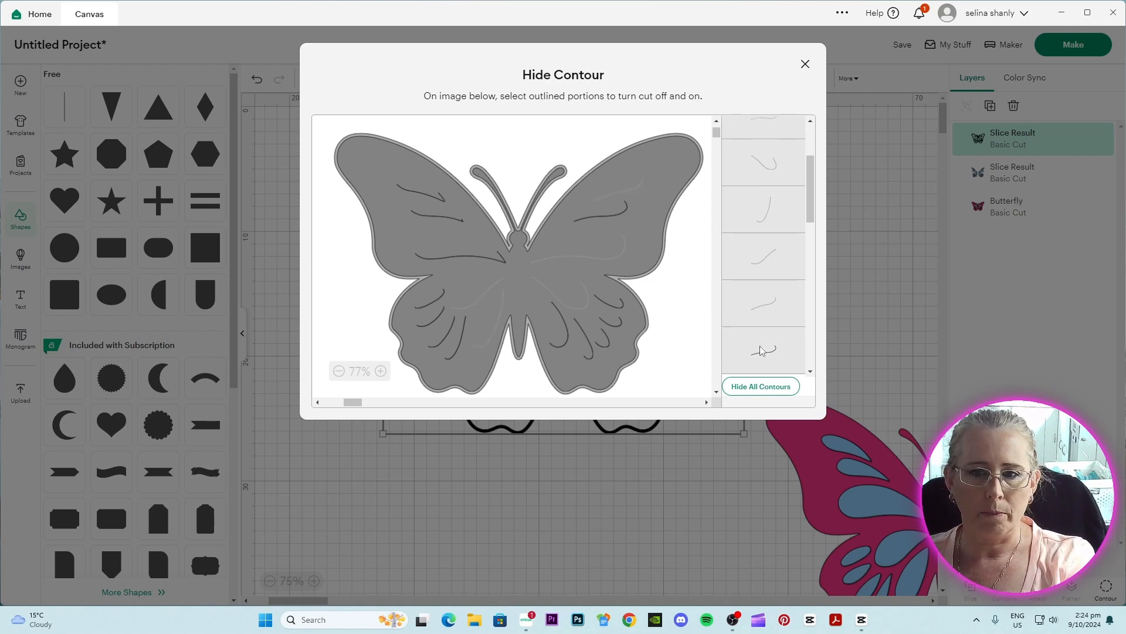
scroll(764, 341, down, 2)
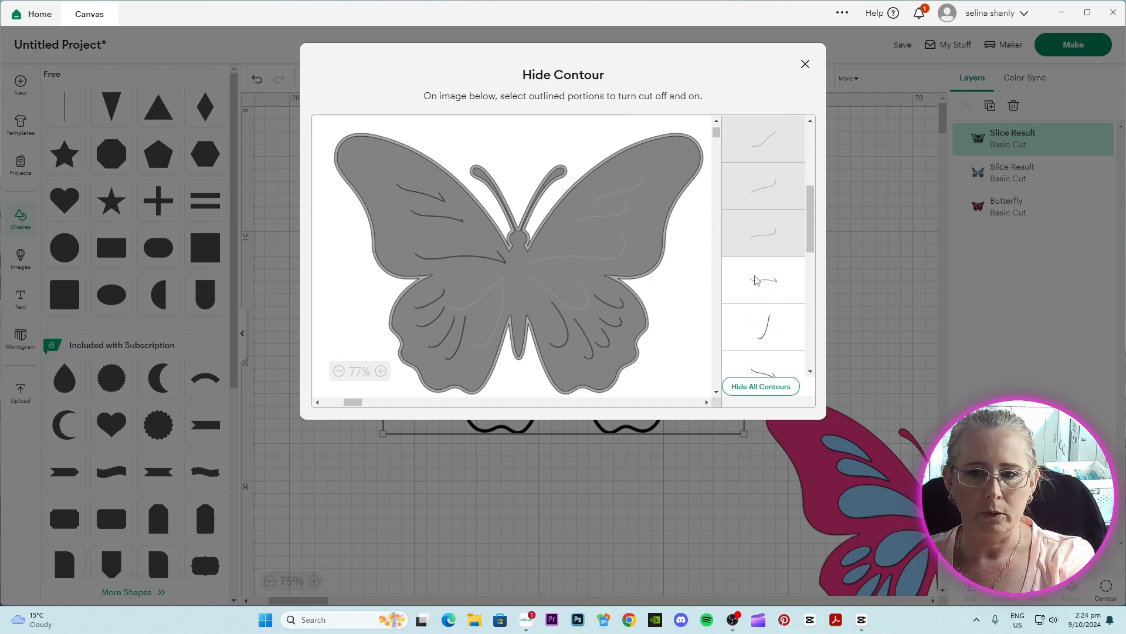
click(765, 284)
click(764, 326)
scroll(763, 329, down, 1)
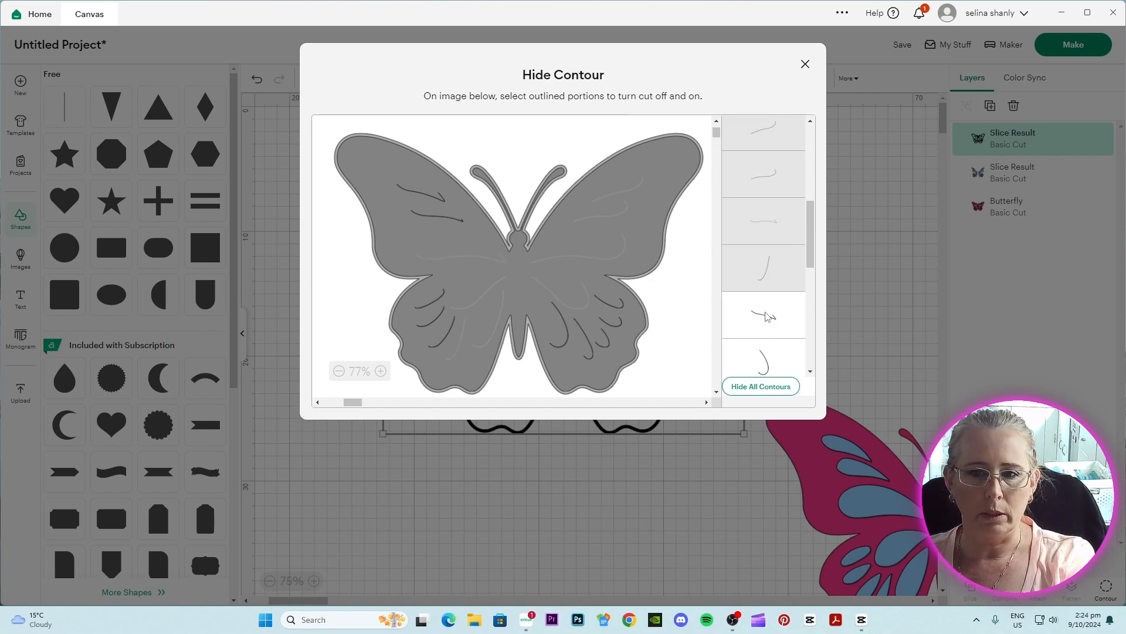
click(763, 315)
click(764, 369)
scroll(764, 352, down, 3)
click(768, 237)
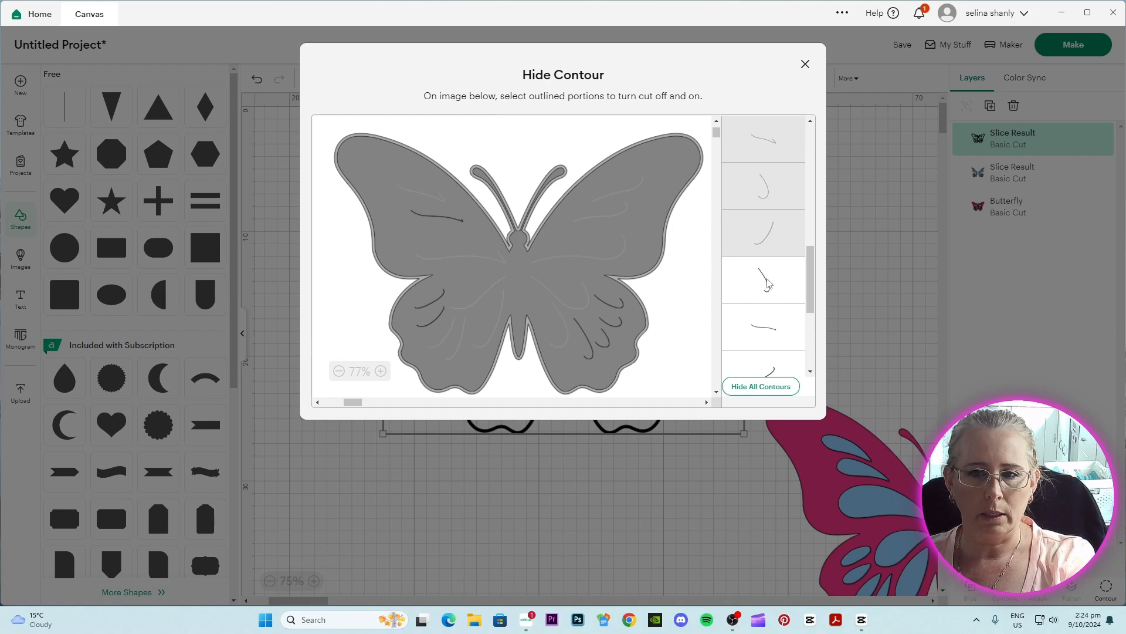
click(766, 282)
click(765, 340)
scroll(770, 294, down, 3)
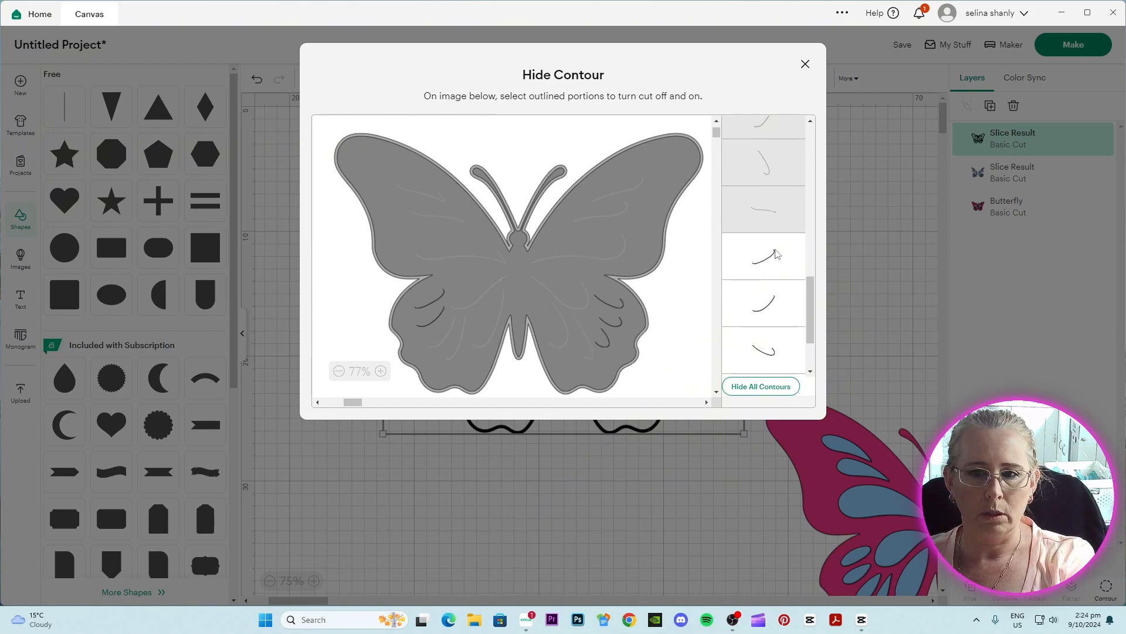
click(781, 323)
click(765, 271)
click(758, 347)
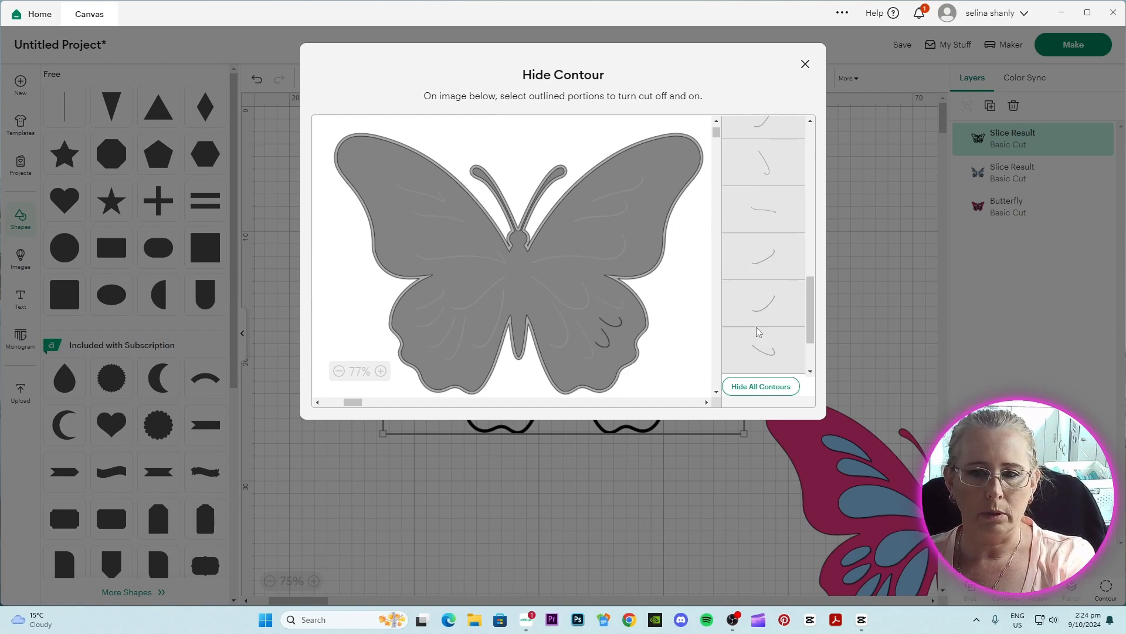
scroll(758, 337, down, 2)
click(760, 302)
click(767, 349)
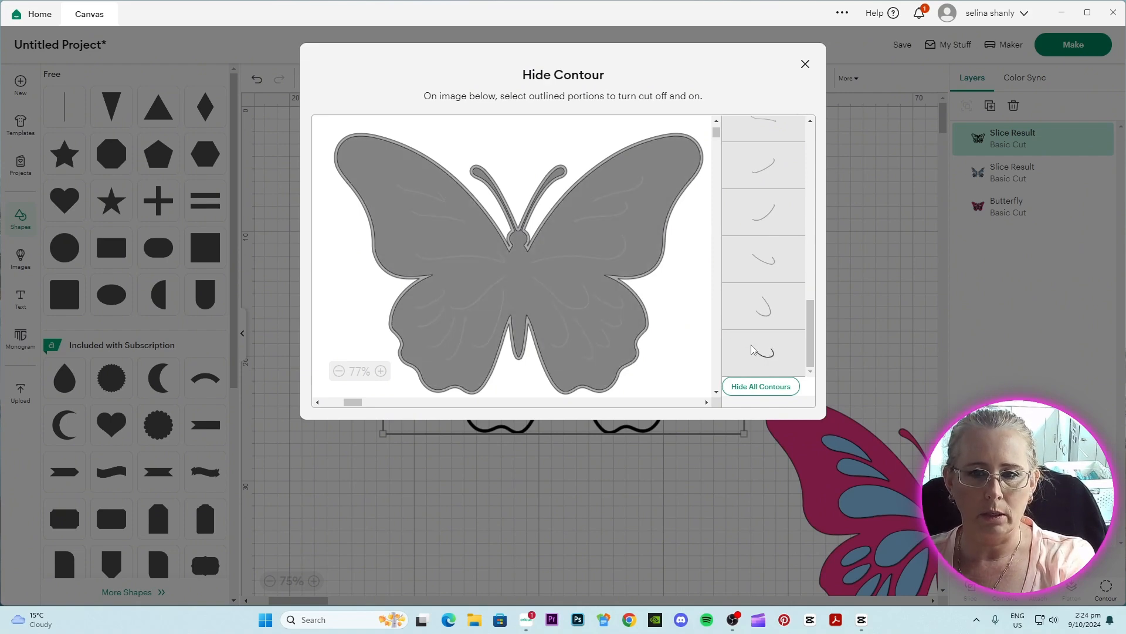
click(771, 313)
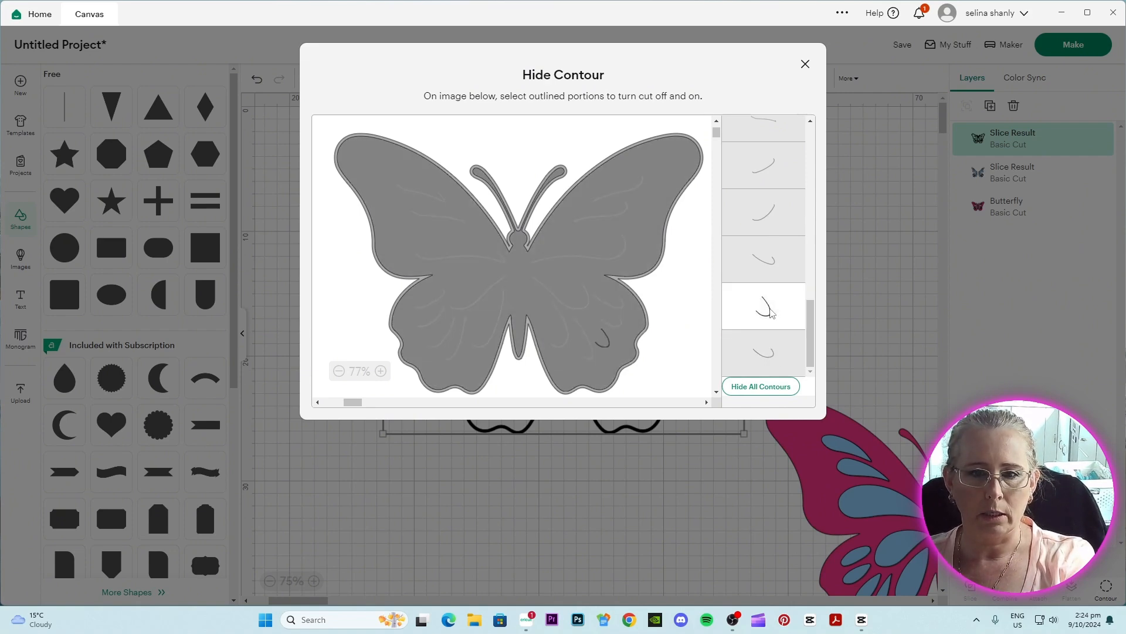
click(770, 310)
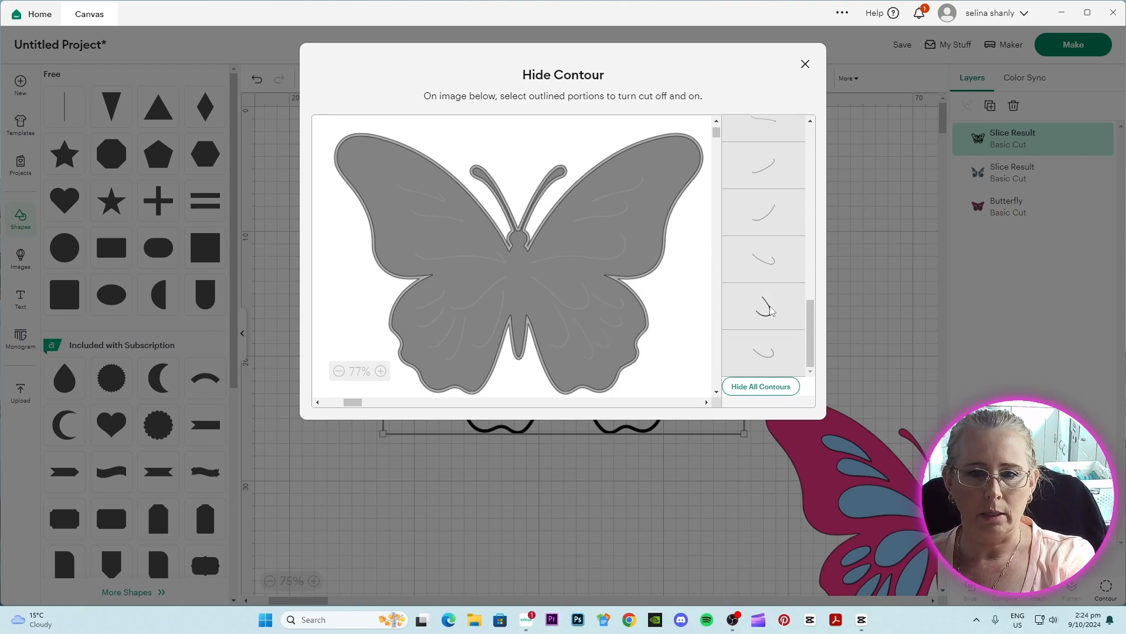
click(806, 64)
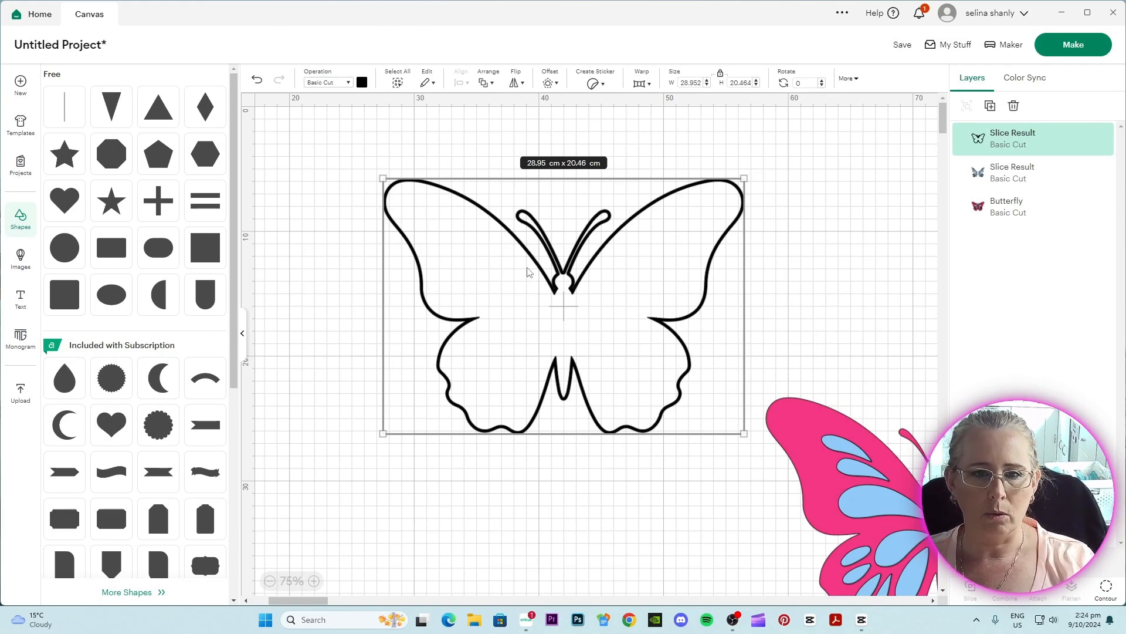
Step: Reposition the black butterfly outline slightly and assemble the blue wing pieces and the pink butterfly on it
drag(610, 312, 585, 317)
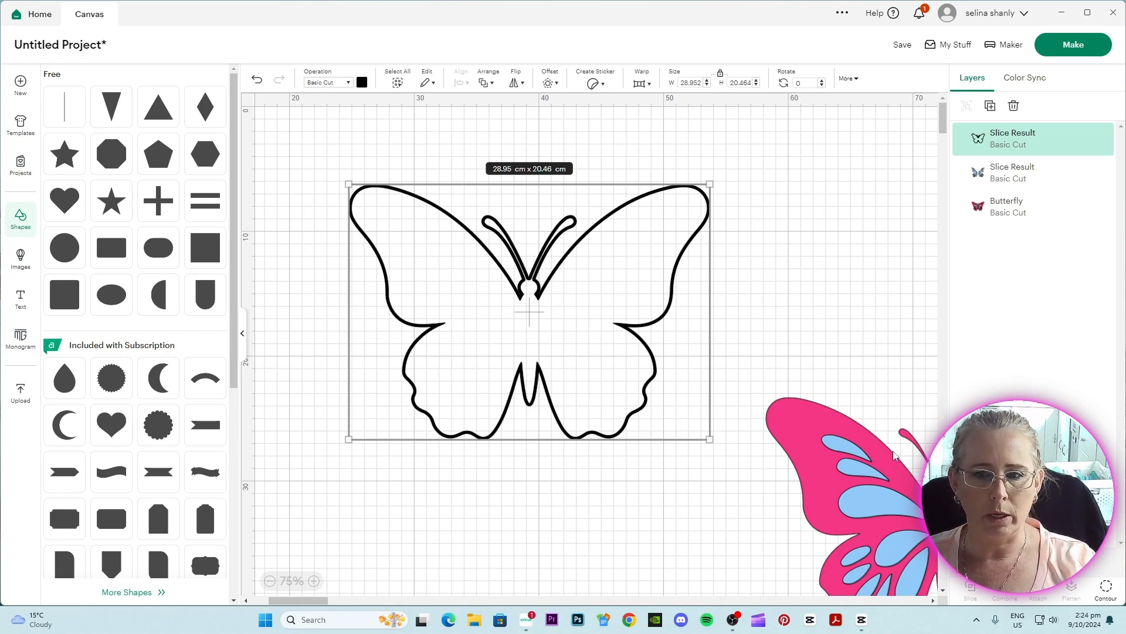
drag(892, 464, 479, 266)
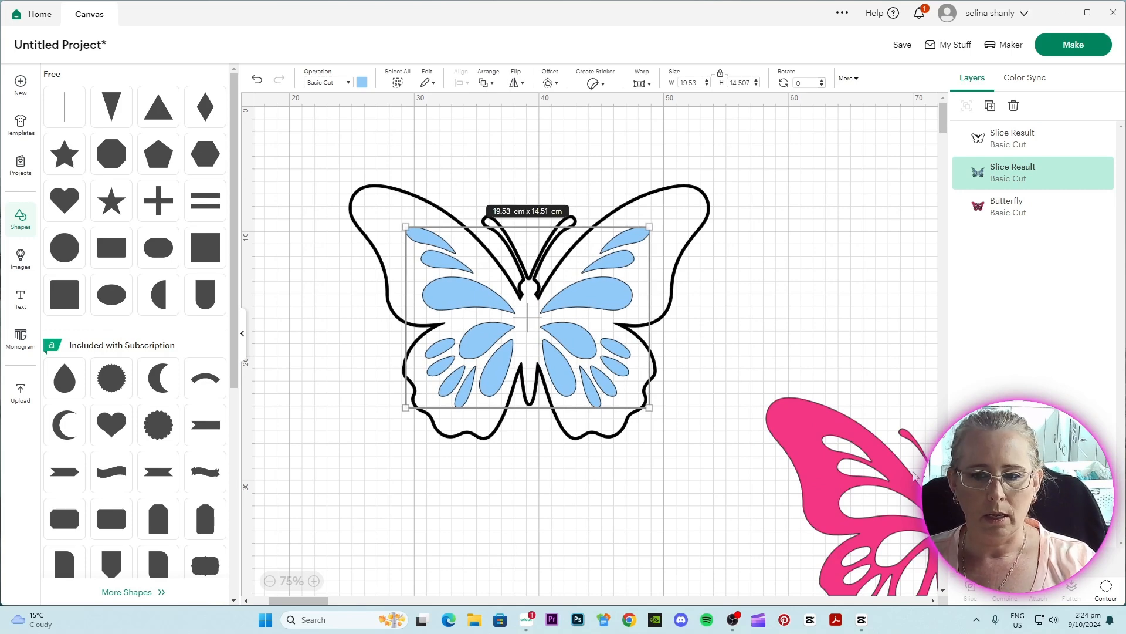
drag(908, 491, 498, 277)
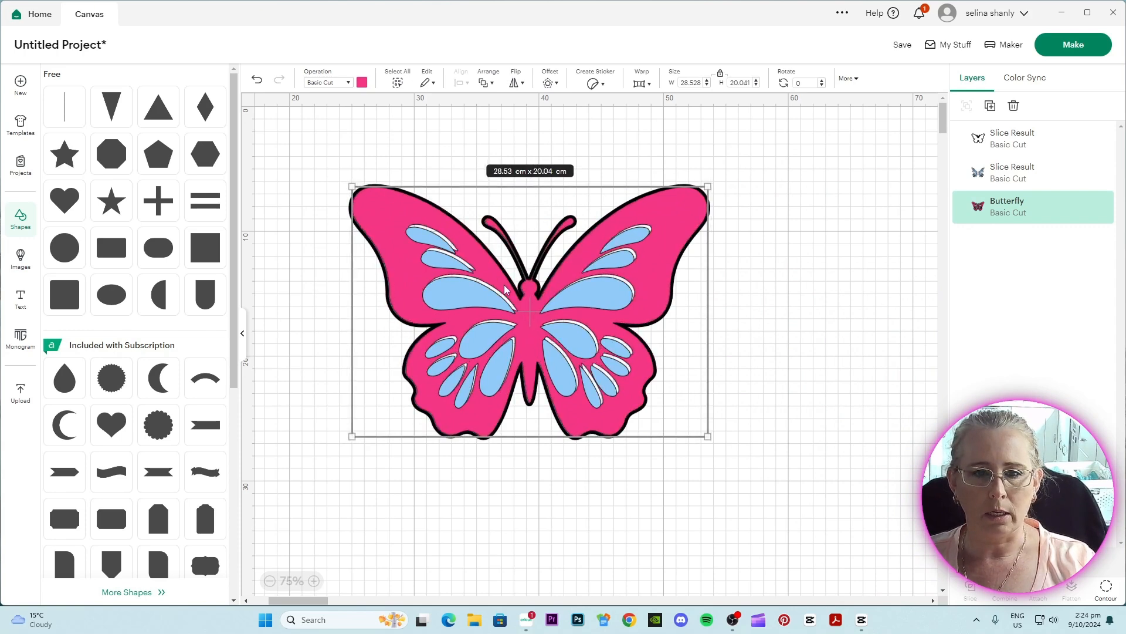
click(571, 295)
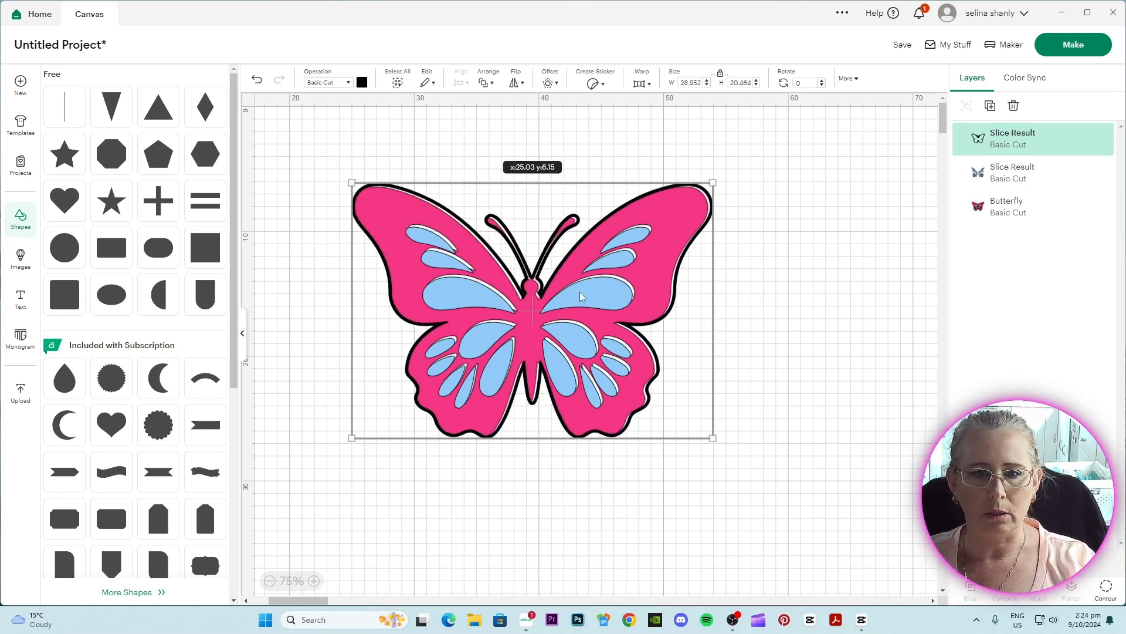
Step: Bring the blue wing pieces to the front and fine-align them and the black outline with the pink butterfly
right_click(1013, 181)
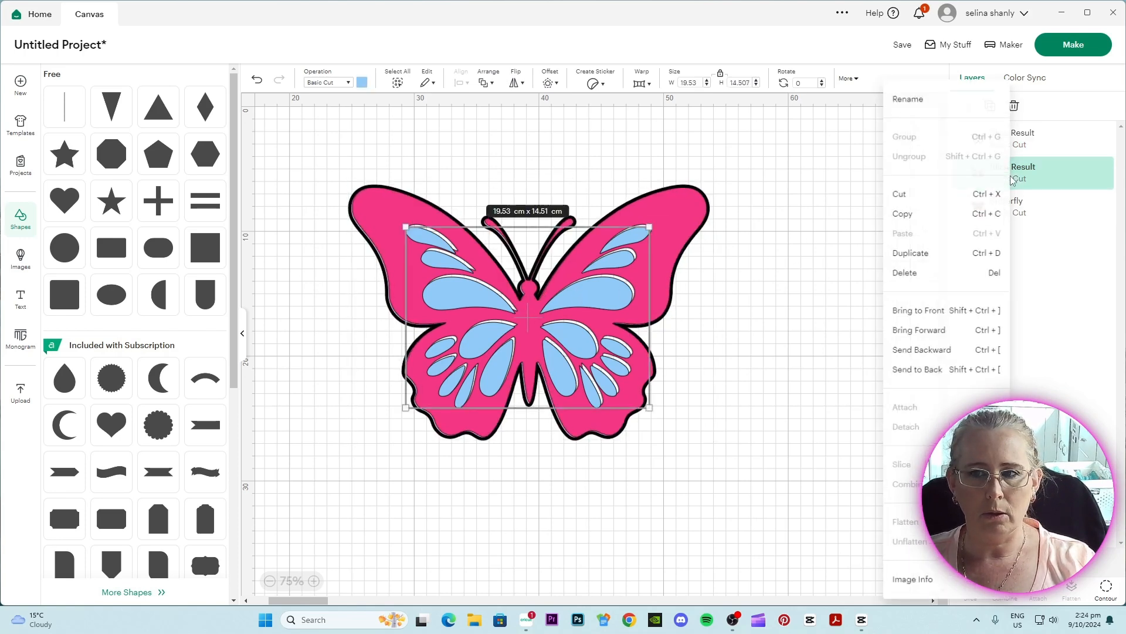
click(904, 311)
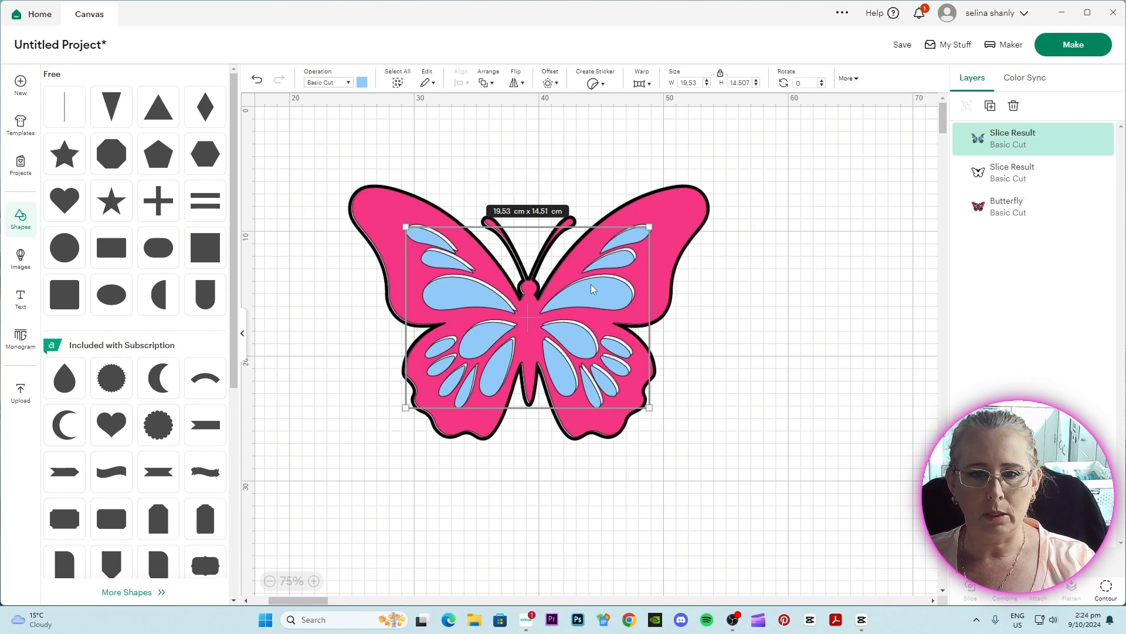
drag(593, 299, 595, 300)
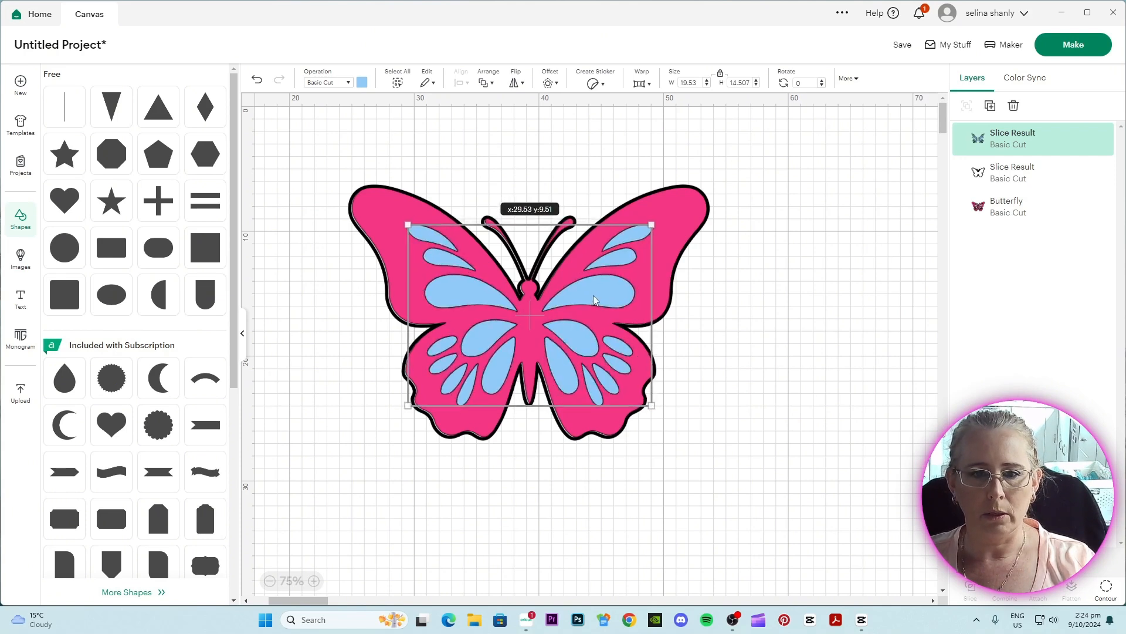
click(835, 375)
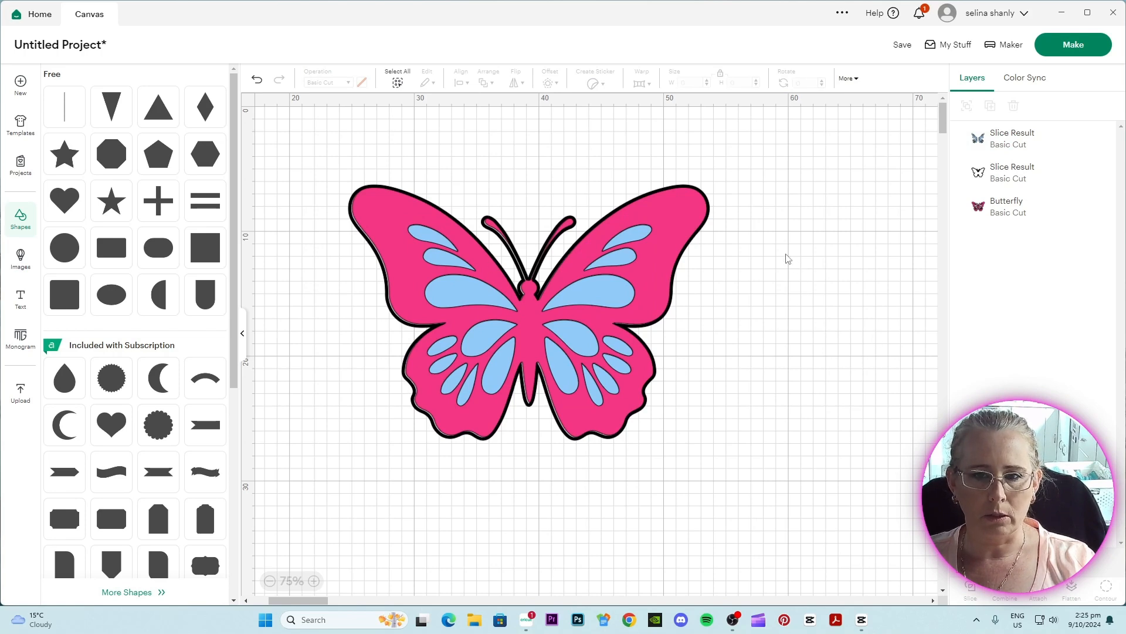
click(684, 239)
drag(685, 238, 686, 239)
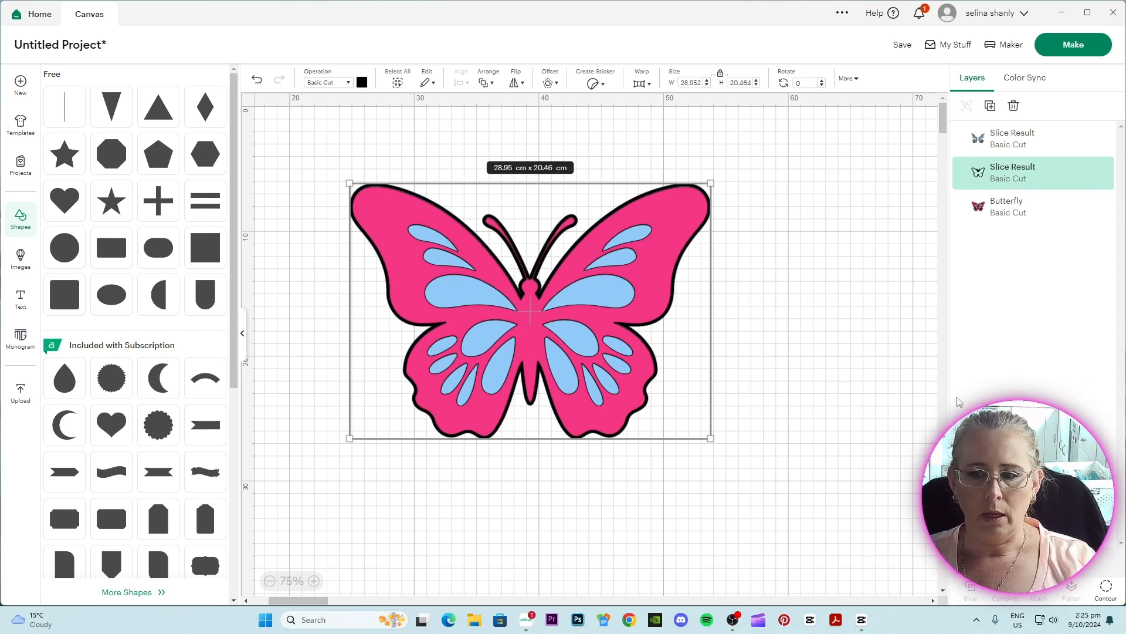
Step: Send the design to mat preparation without saving the project and review the black, blue and pink mats
click(1063, 53)
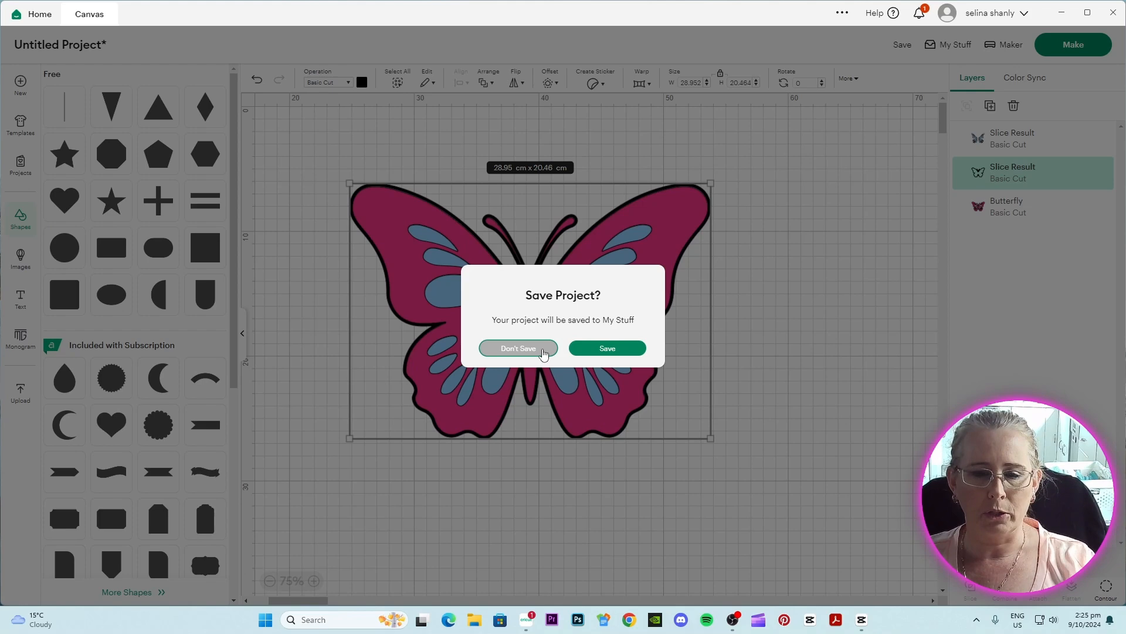
click(542, 351)
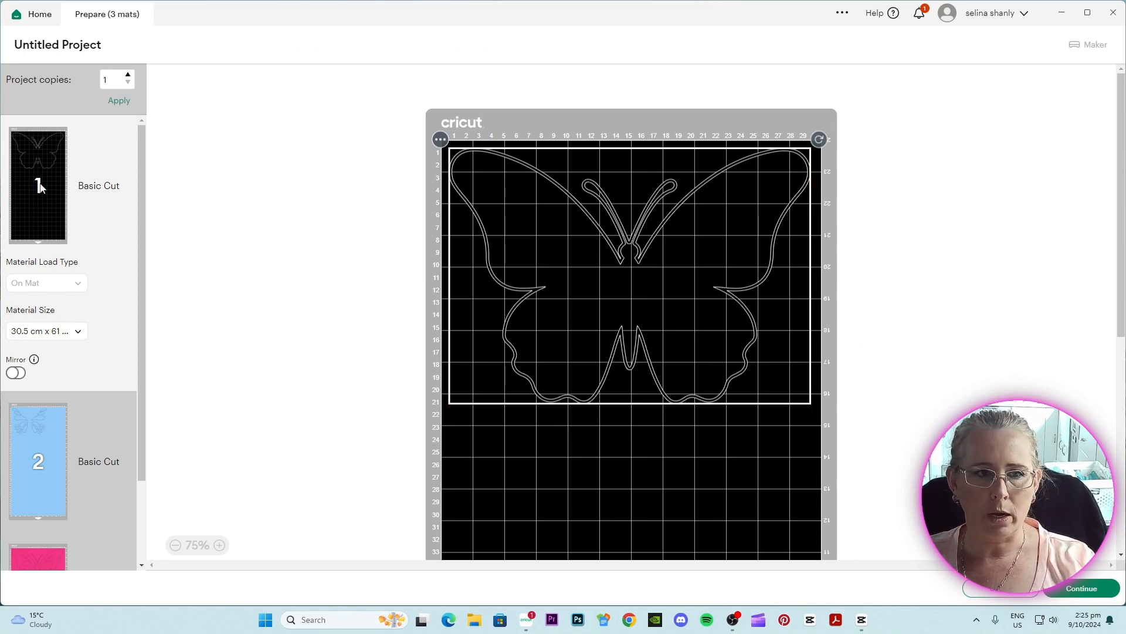
click(40, 432)
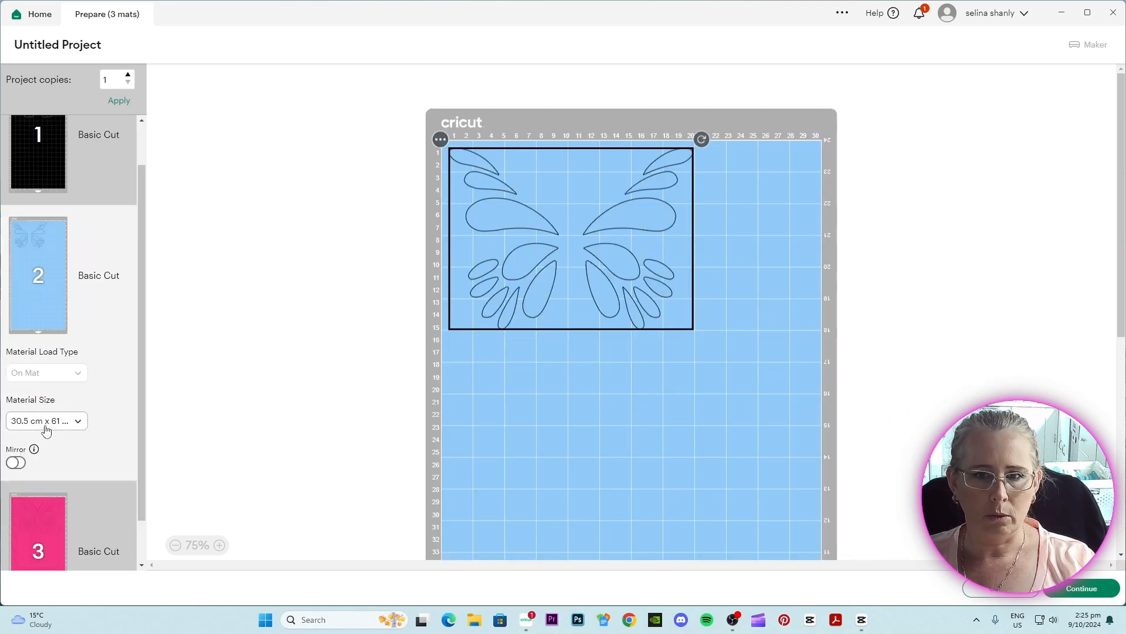
scroll(44, 432, down, 1)
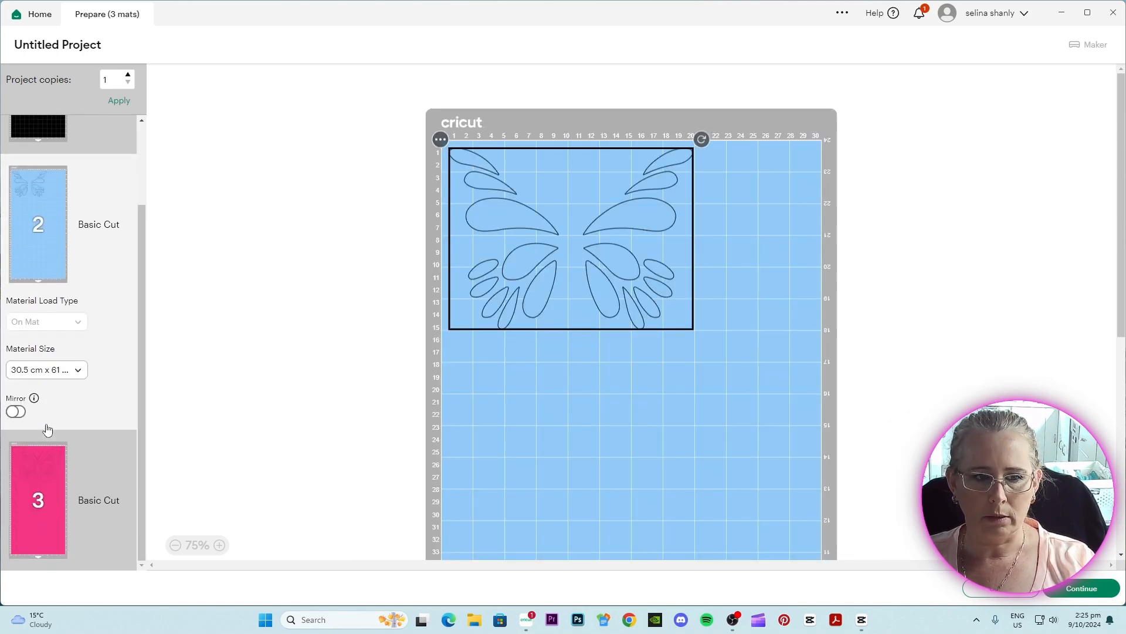
click(51, 476)
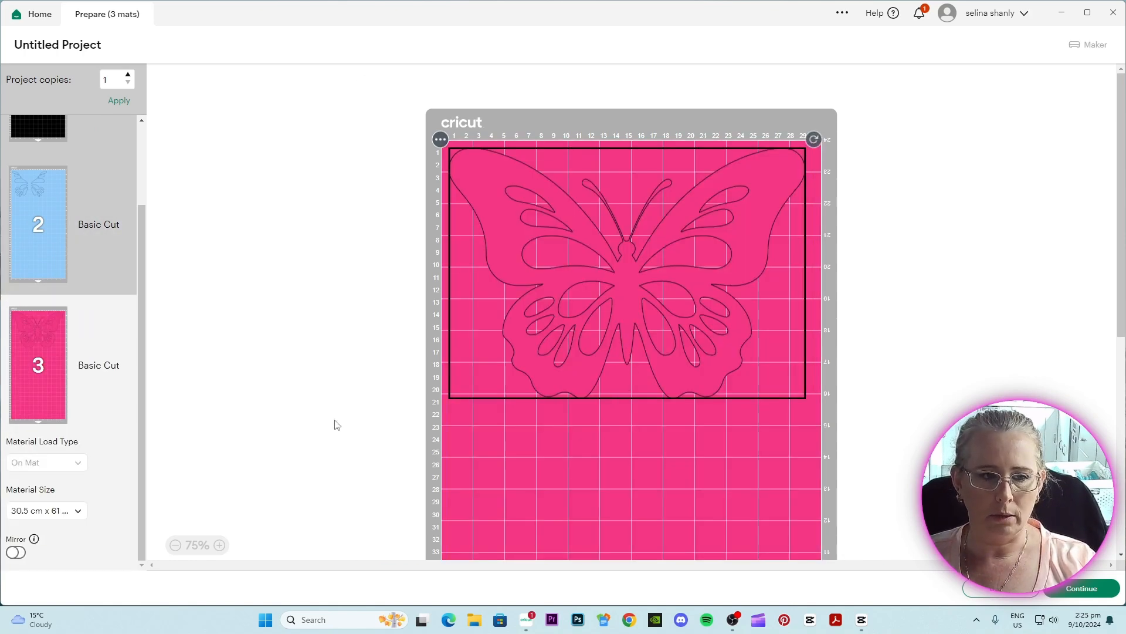
scroll(36, 514, up, 2)
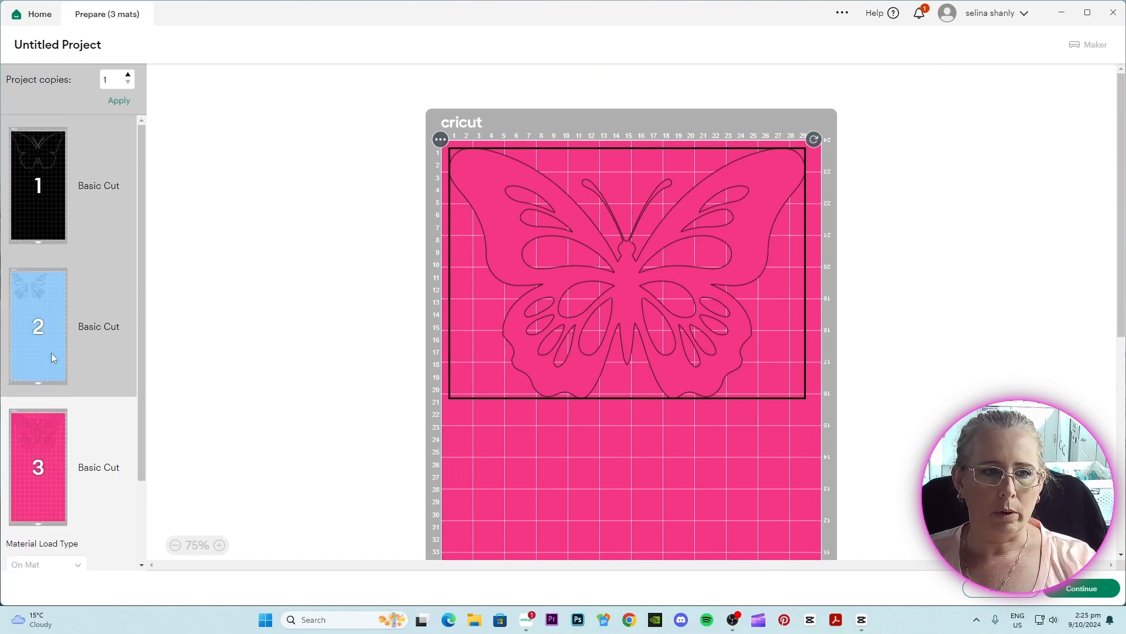
scroll(56, 356, down, 2)
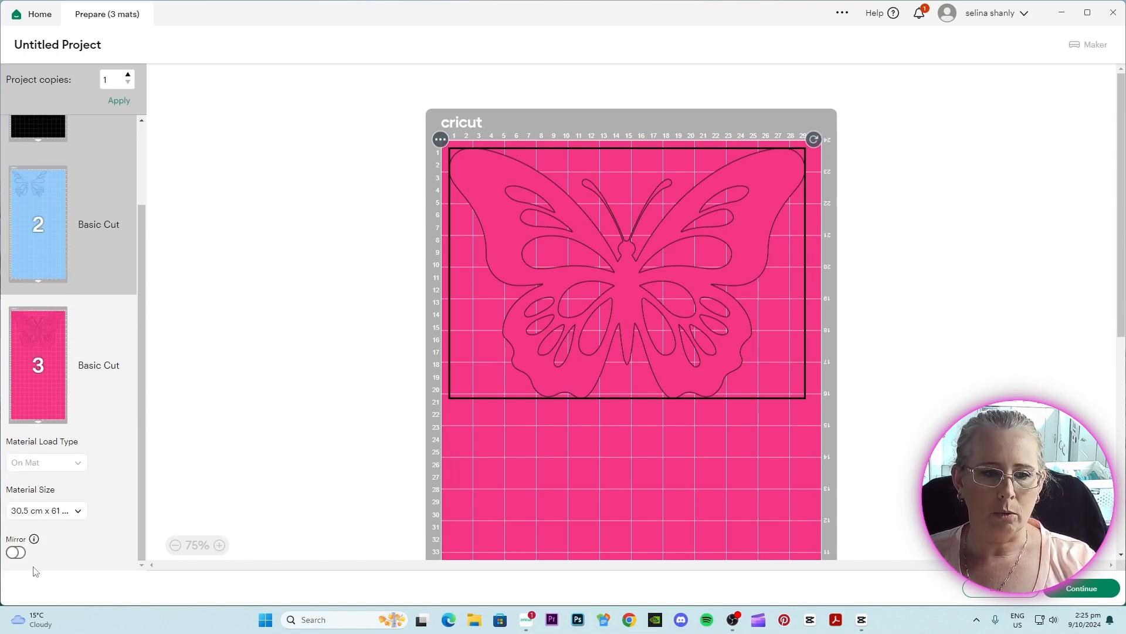
scroll(80, 496, up, 2)
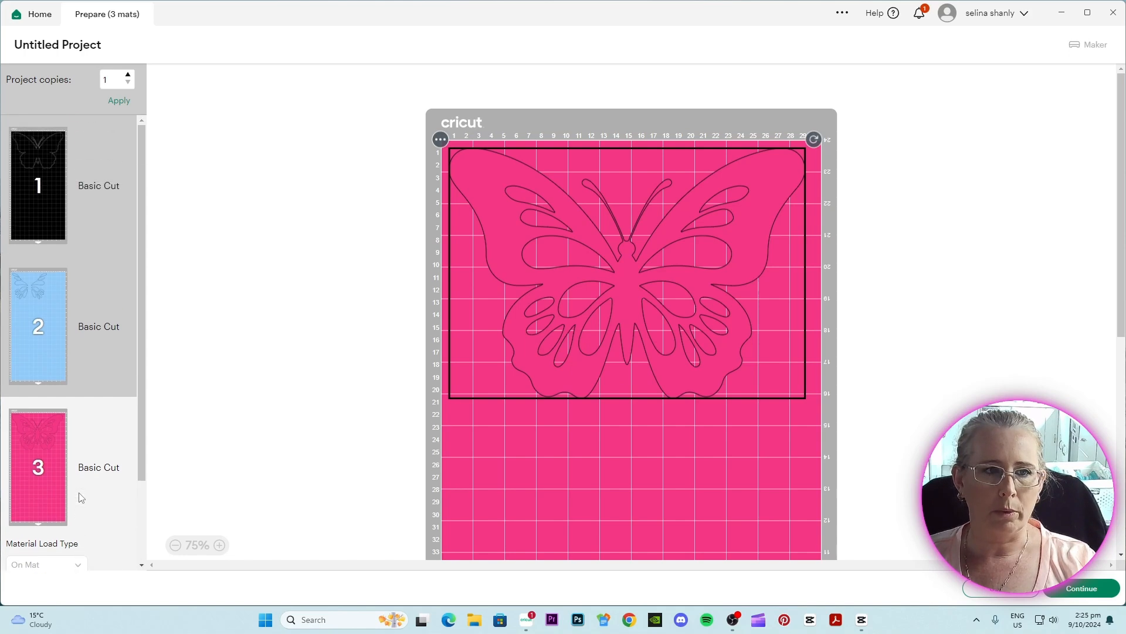
click(54, 185)
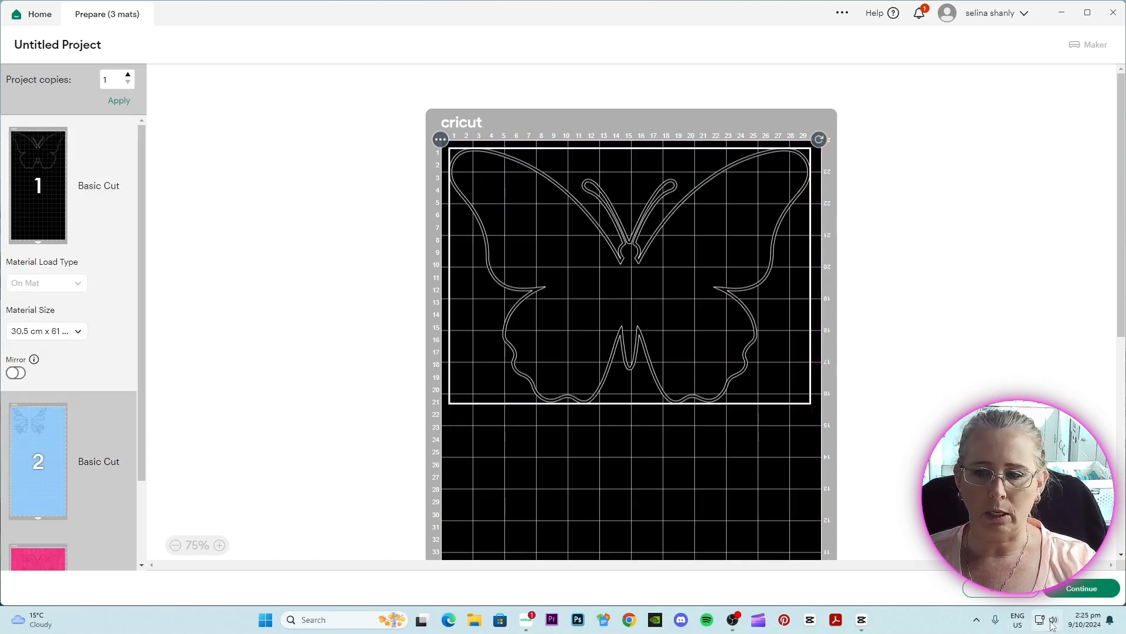
Step: Continue to the cutting setup and set the base material to Heat Transfer (non-Cricut), found by searching all materials for "heat"
click(1090, 590)
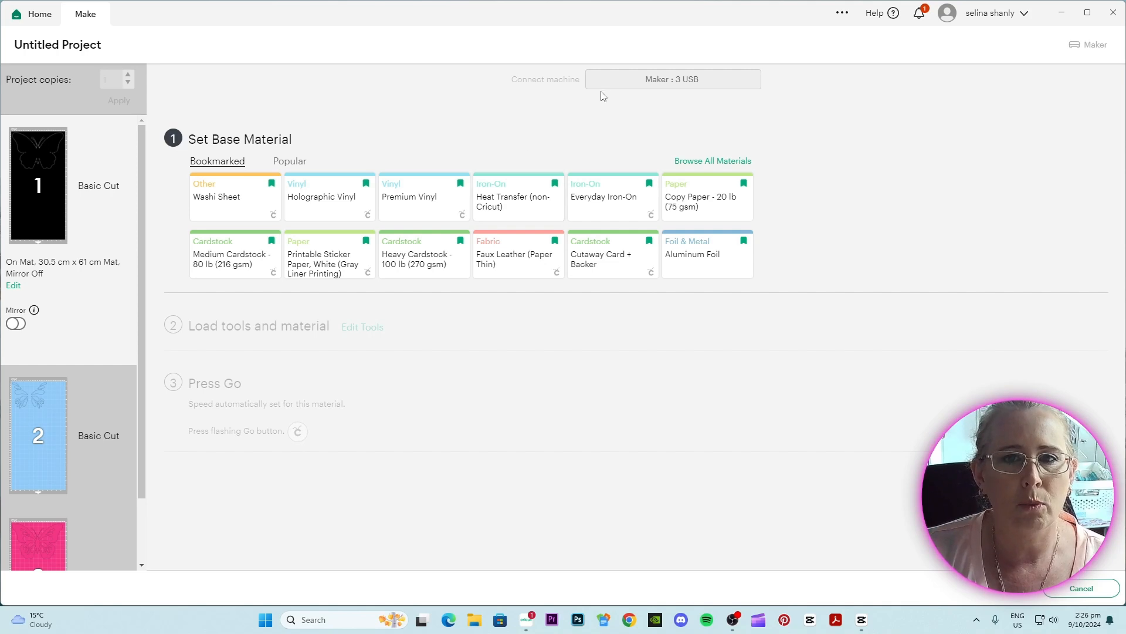
click(722, 168)
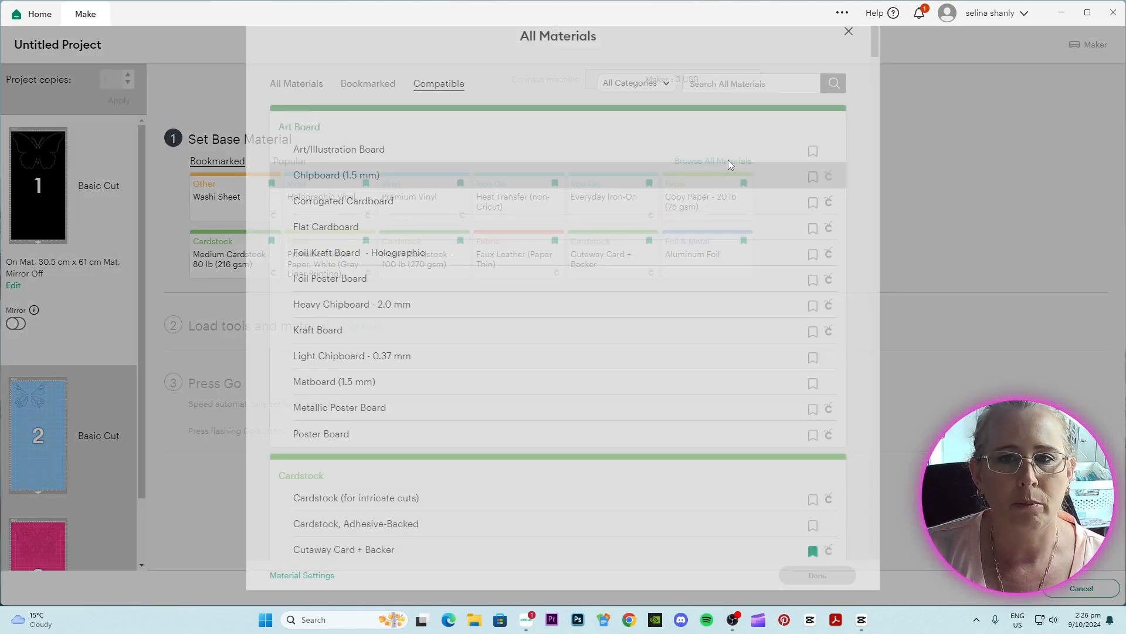
click(720, 101)
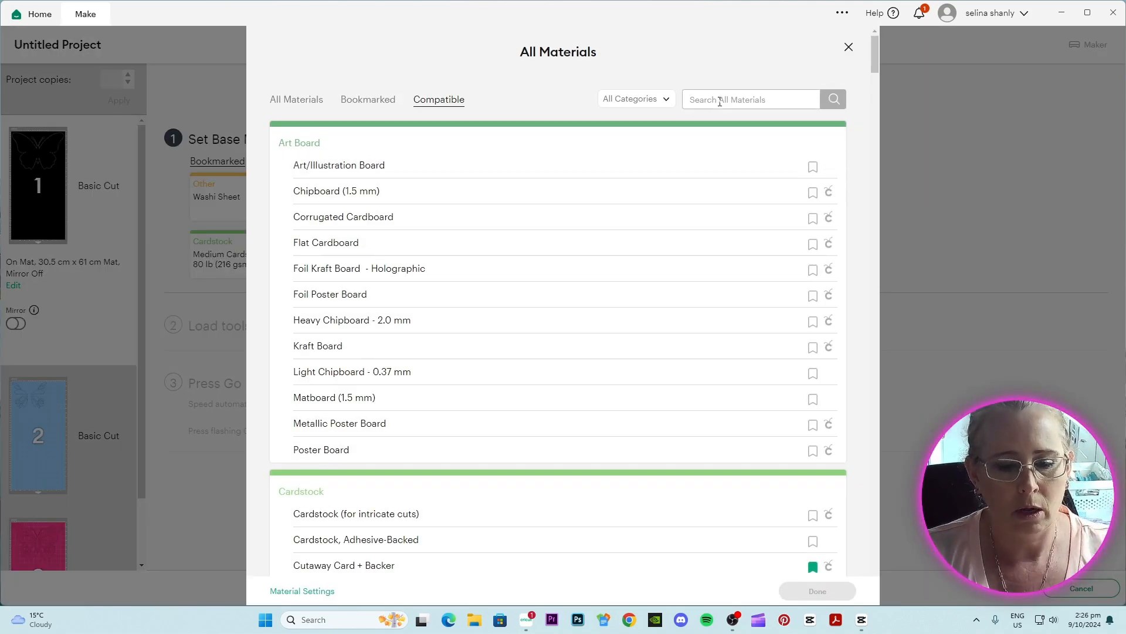
text(heat)
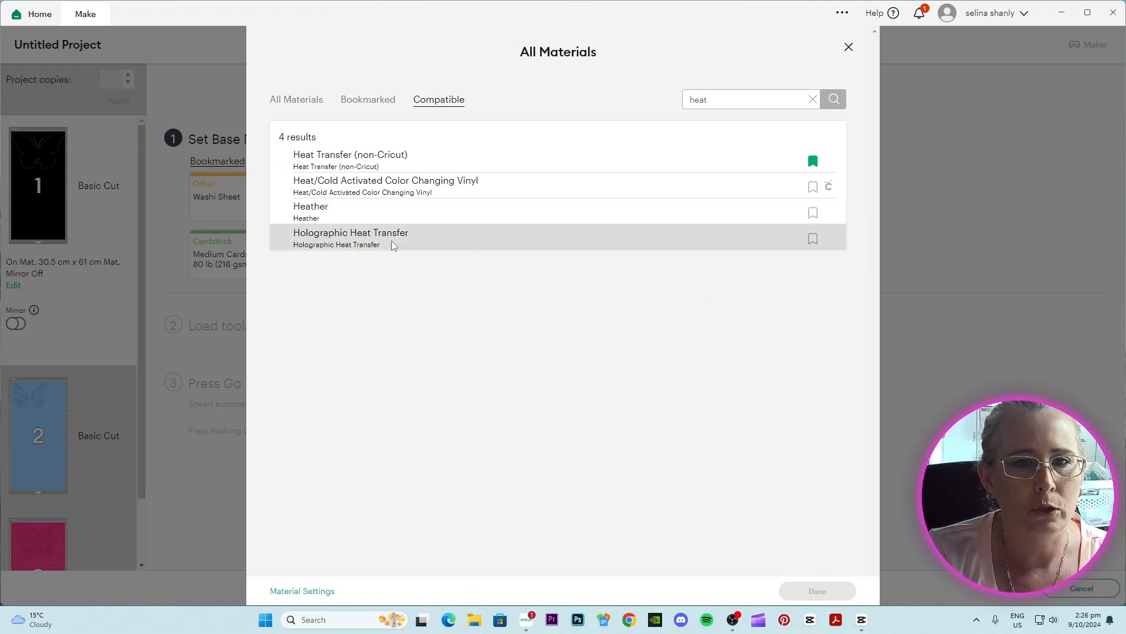
click(410, 163)
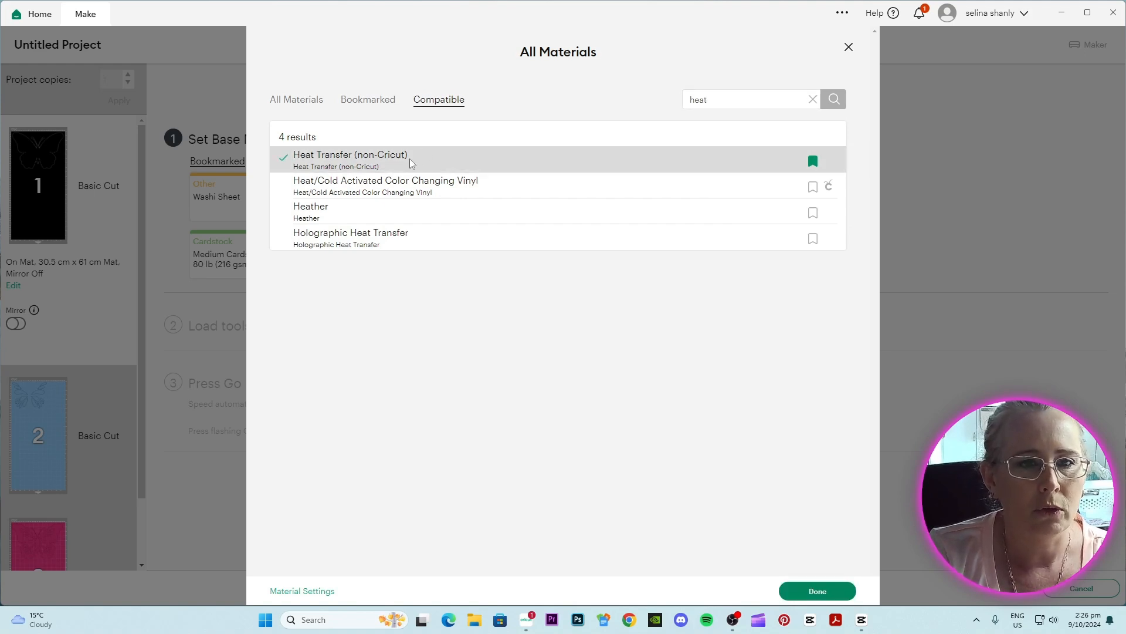
click(819, 592)
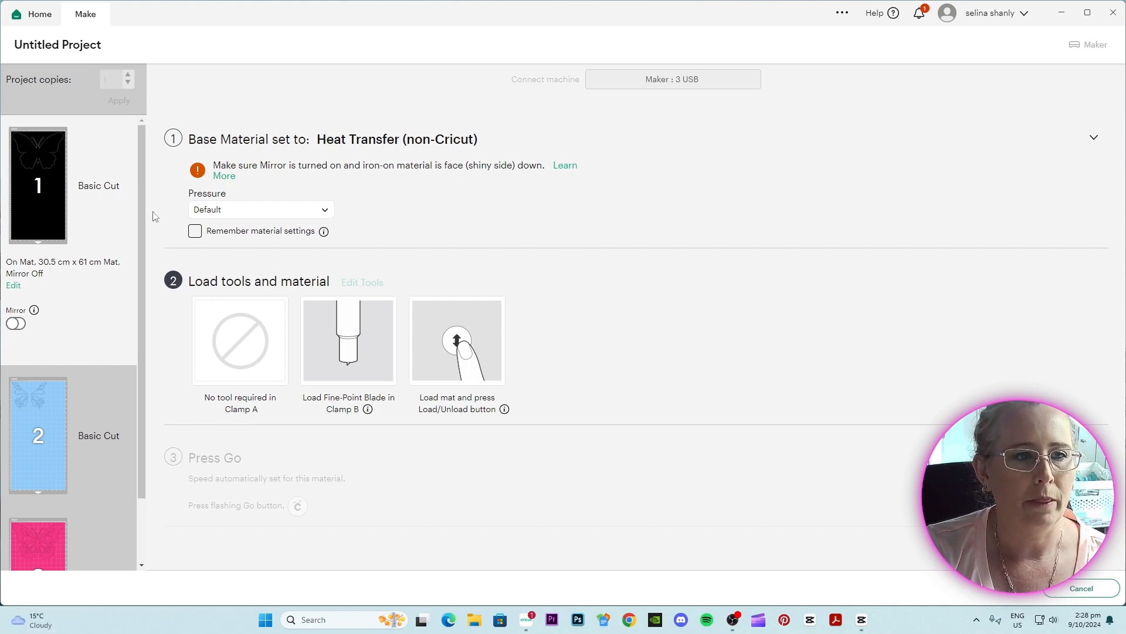
Step: Turn on mirroring for the black, blue and pink mats
mouse_move(30, 150)
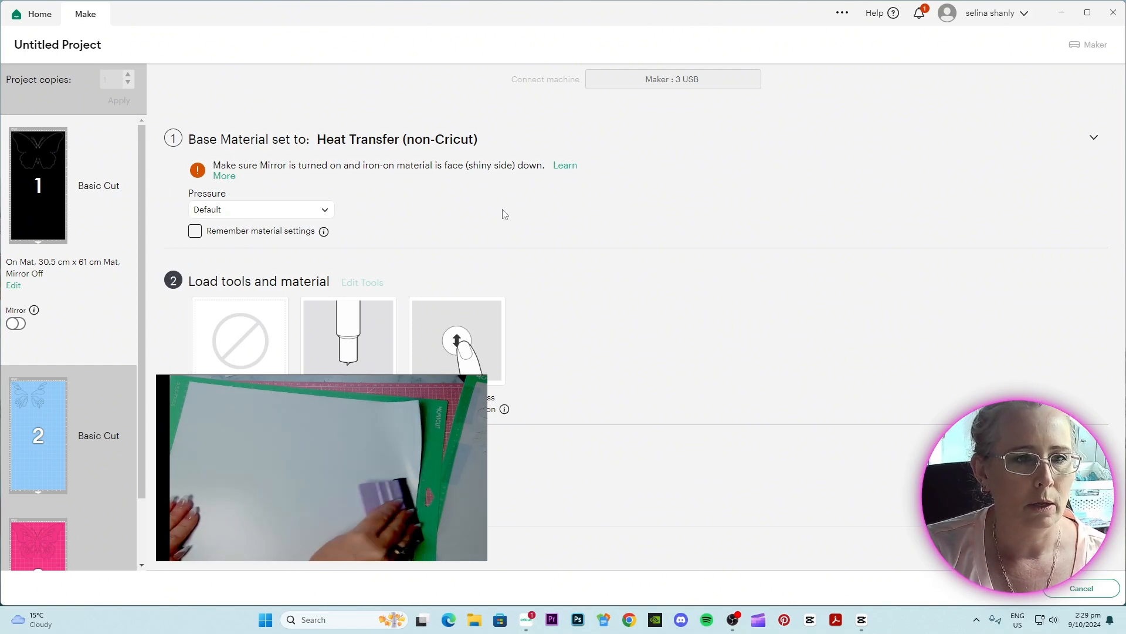
click(16, 326)
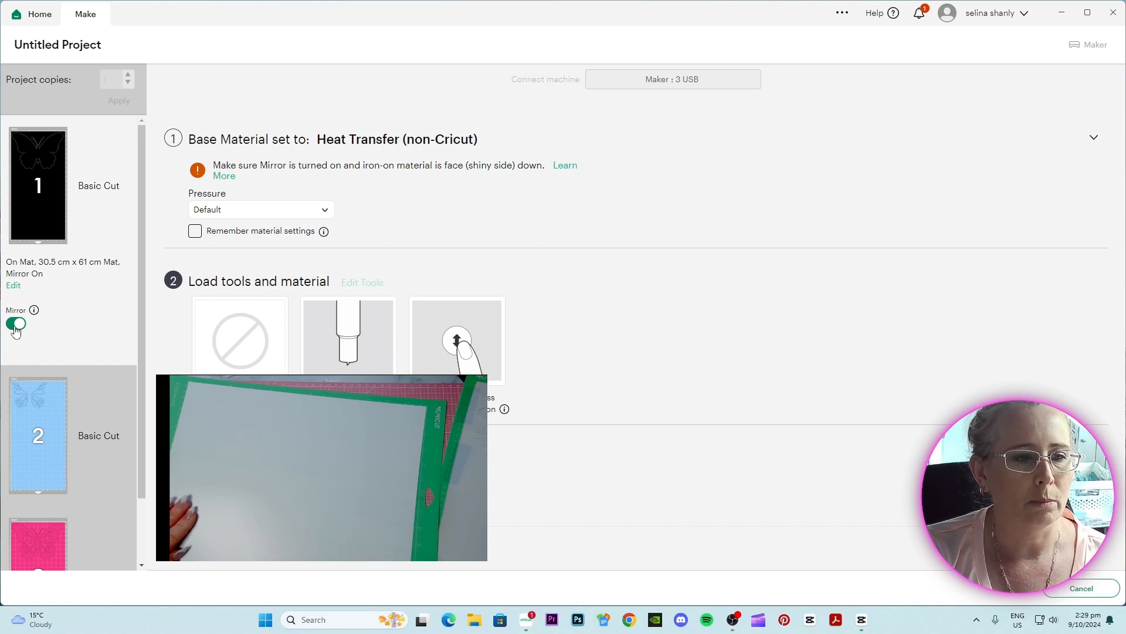
scroll(124, 370, down, 1)
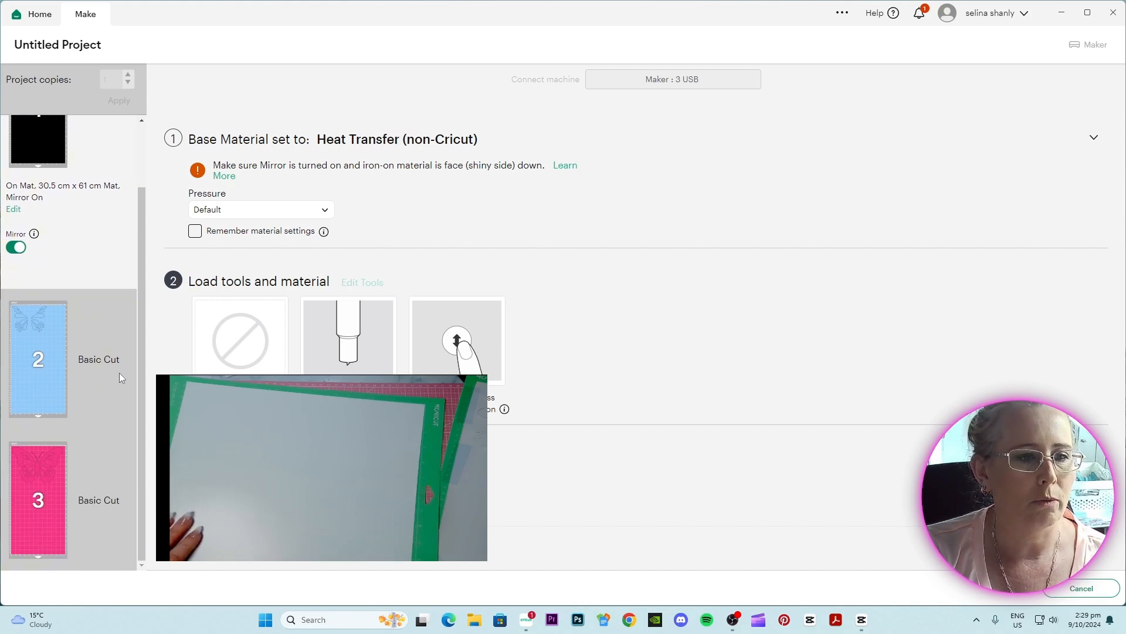
click(48, 392)
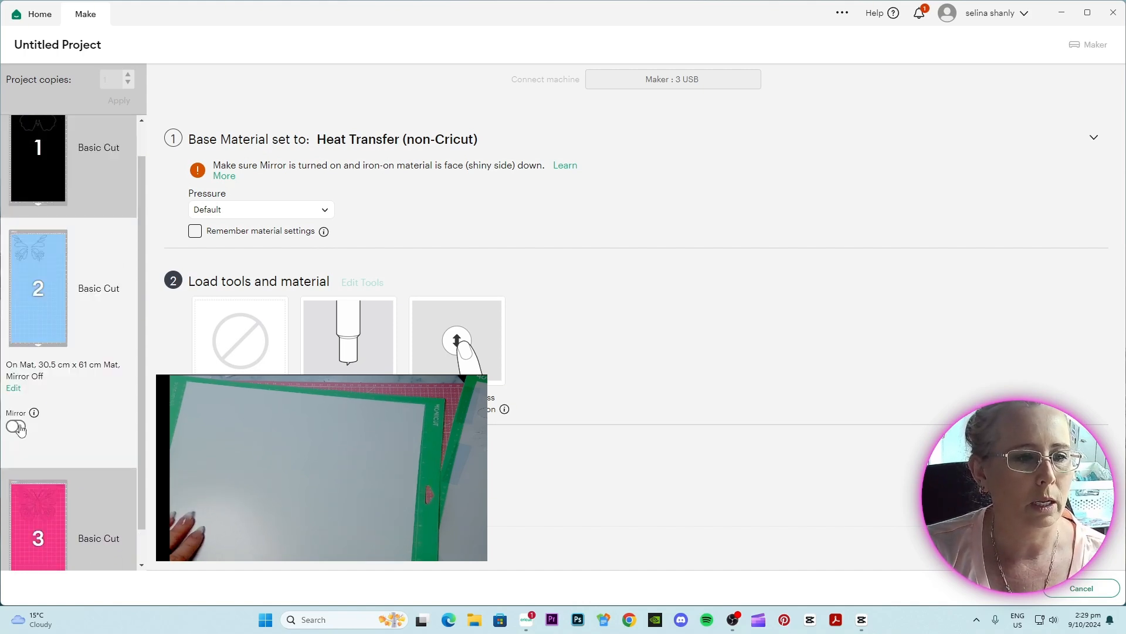
click(17, 426)
click(96, 516)
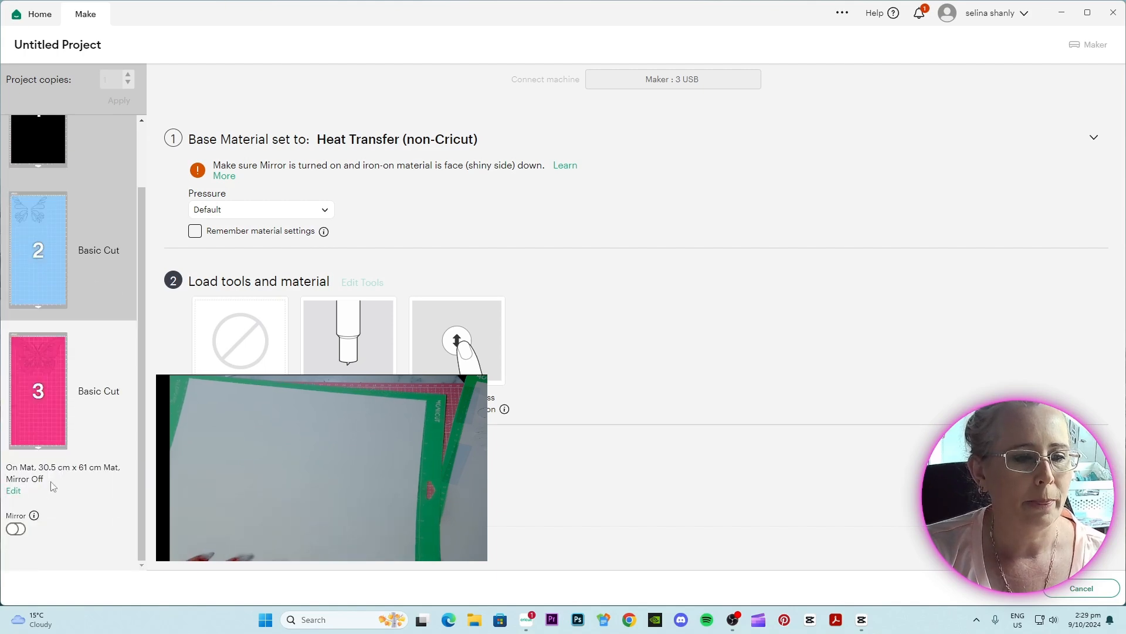
click(16, 530)
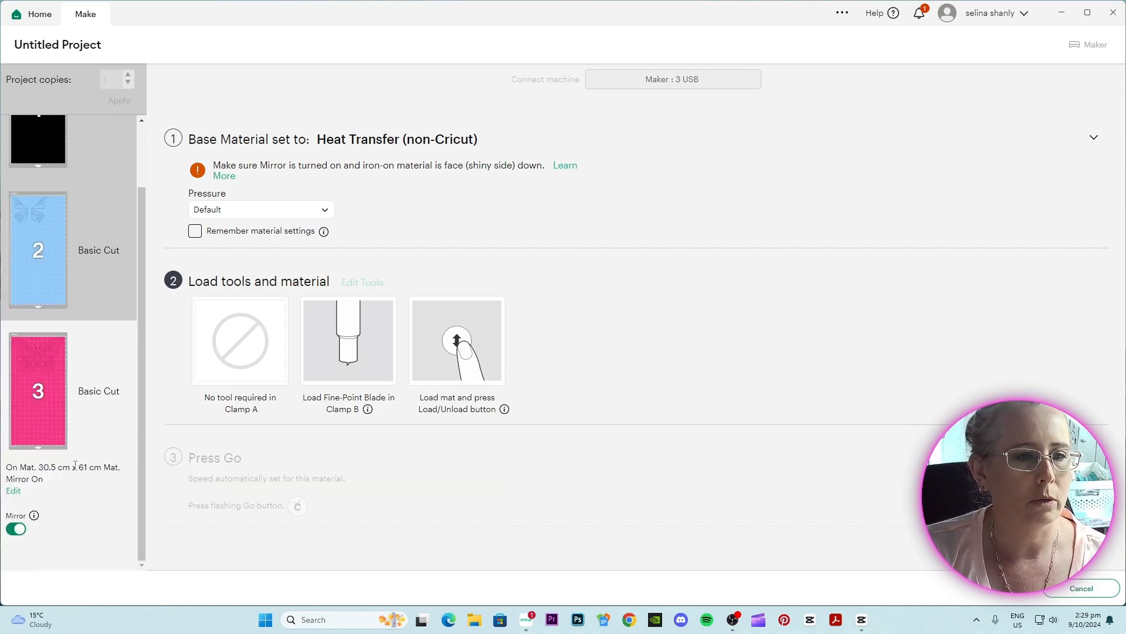
Step: For the blue mat, search all materials for "heat transfer" and choose Holographic Heat Transfer as the base material
scroll(75, 480, up, 2)
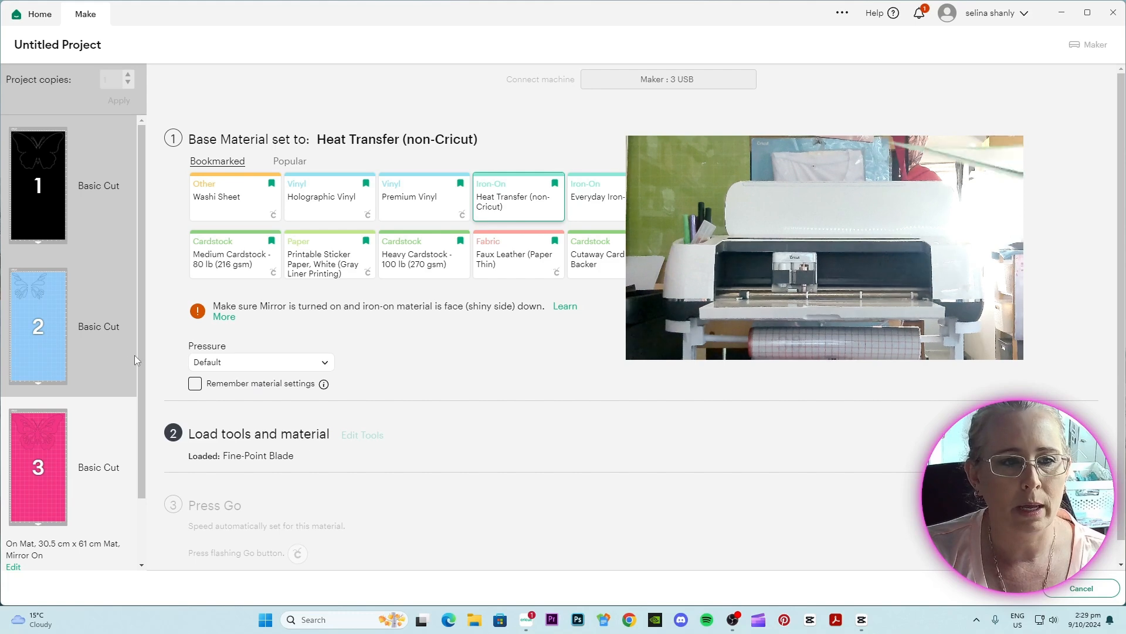
click(44, 311)
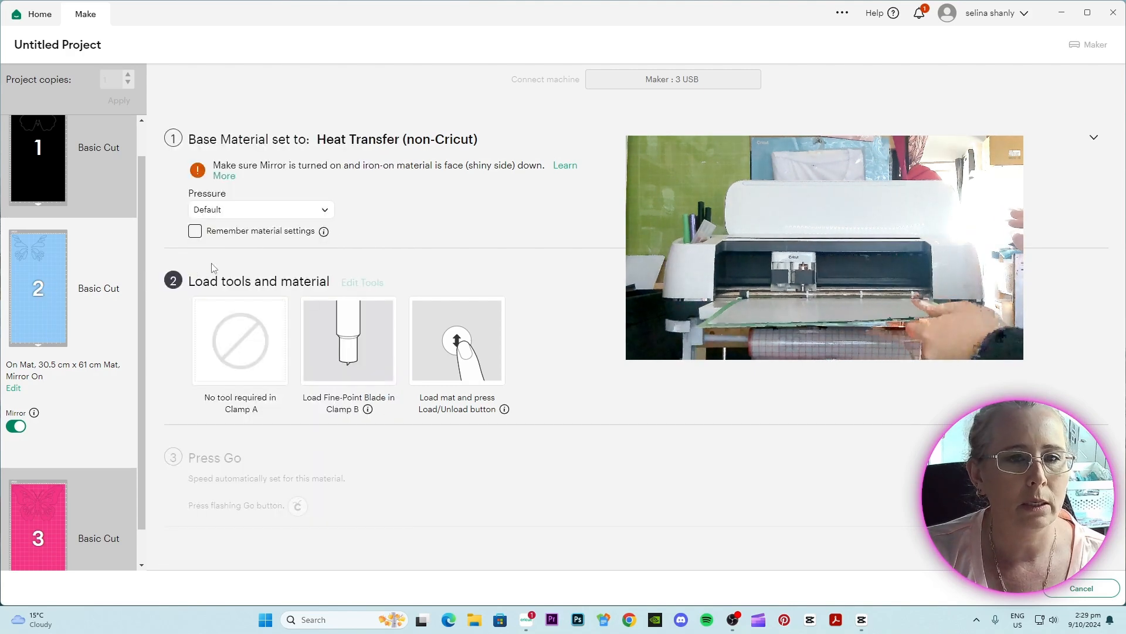
mouse_move(36, 271)
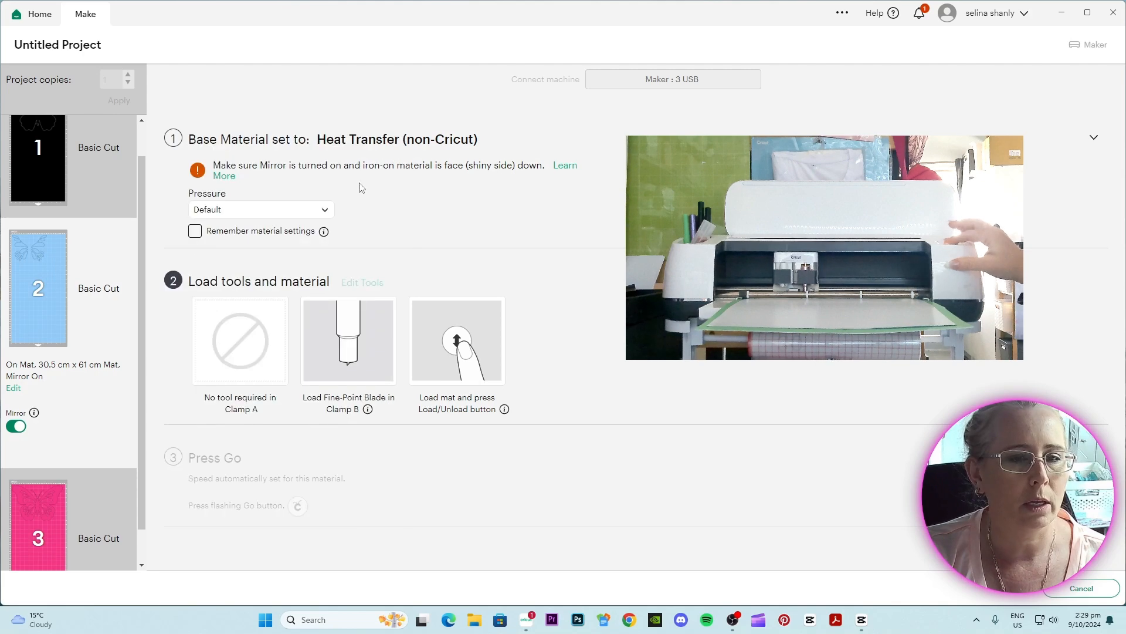
click(422, 142)
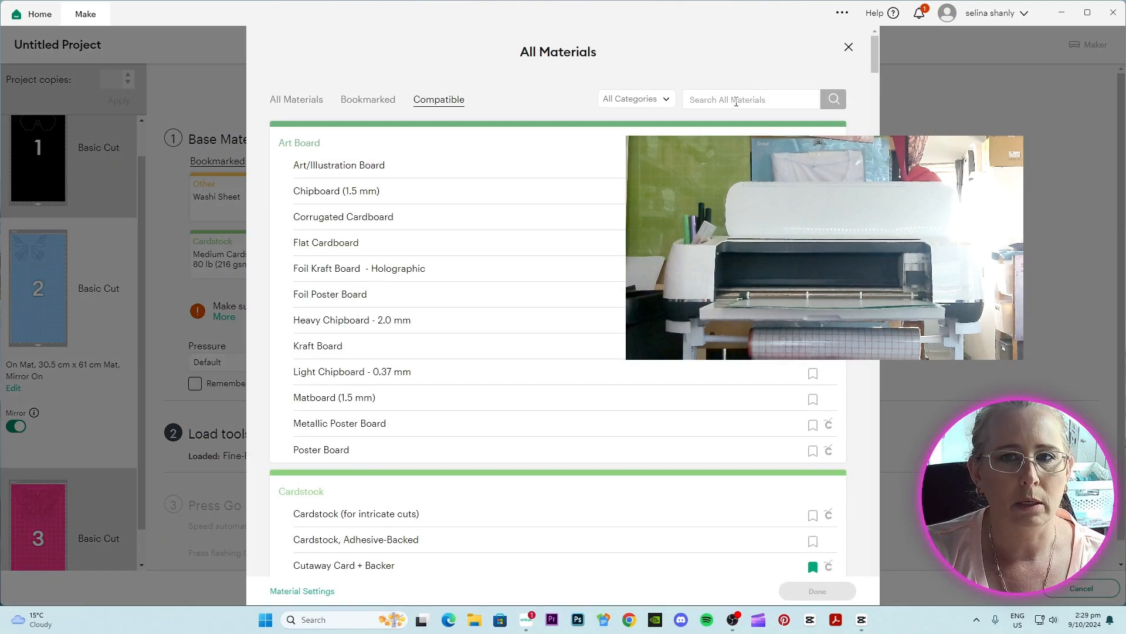
click(741, 96)
text(het)
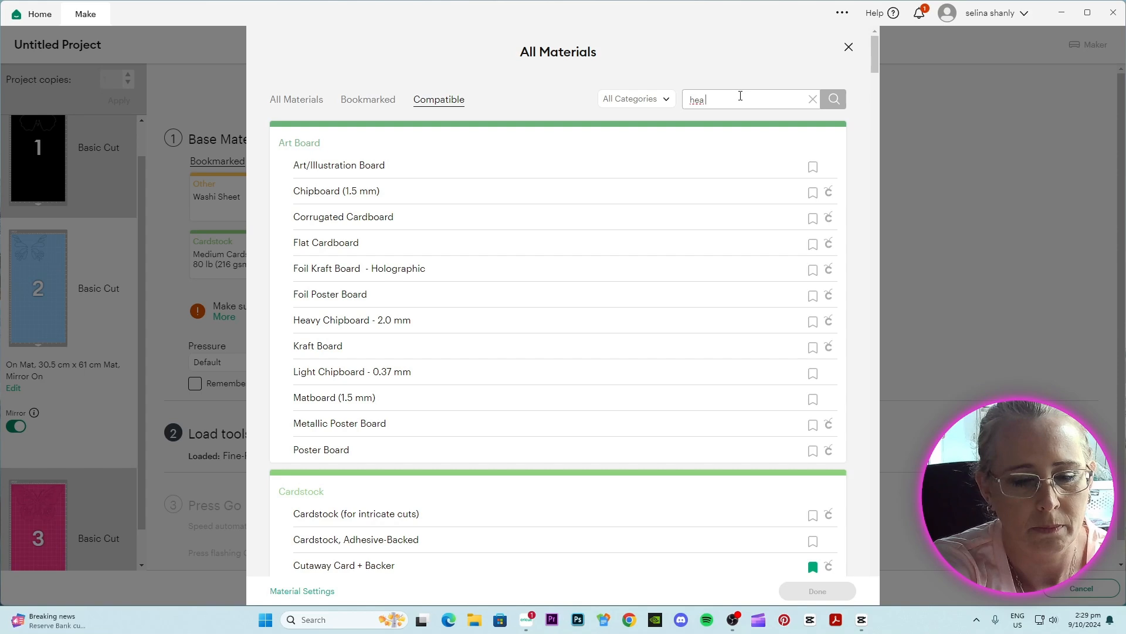
text(at)
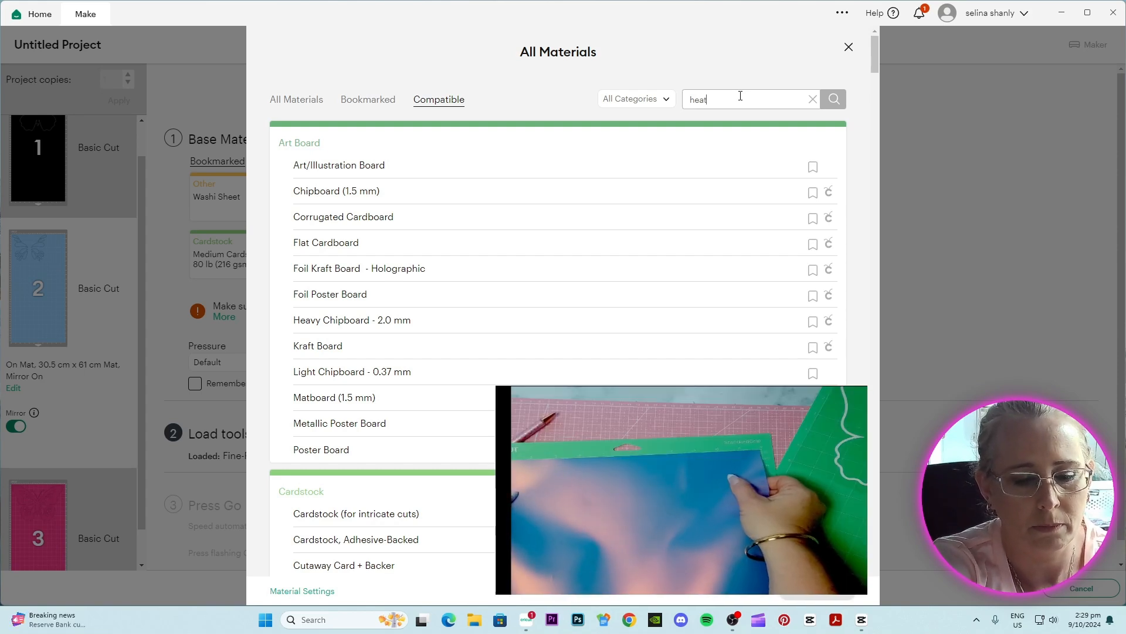
text( transfer)
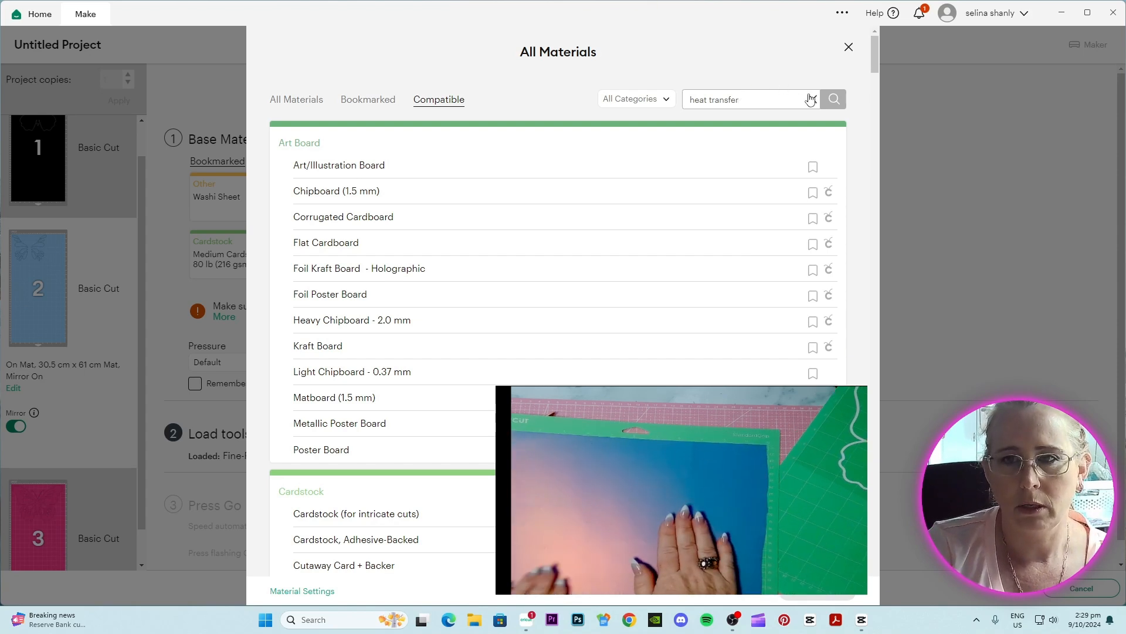
click(835, 99)
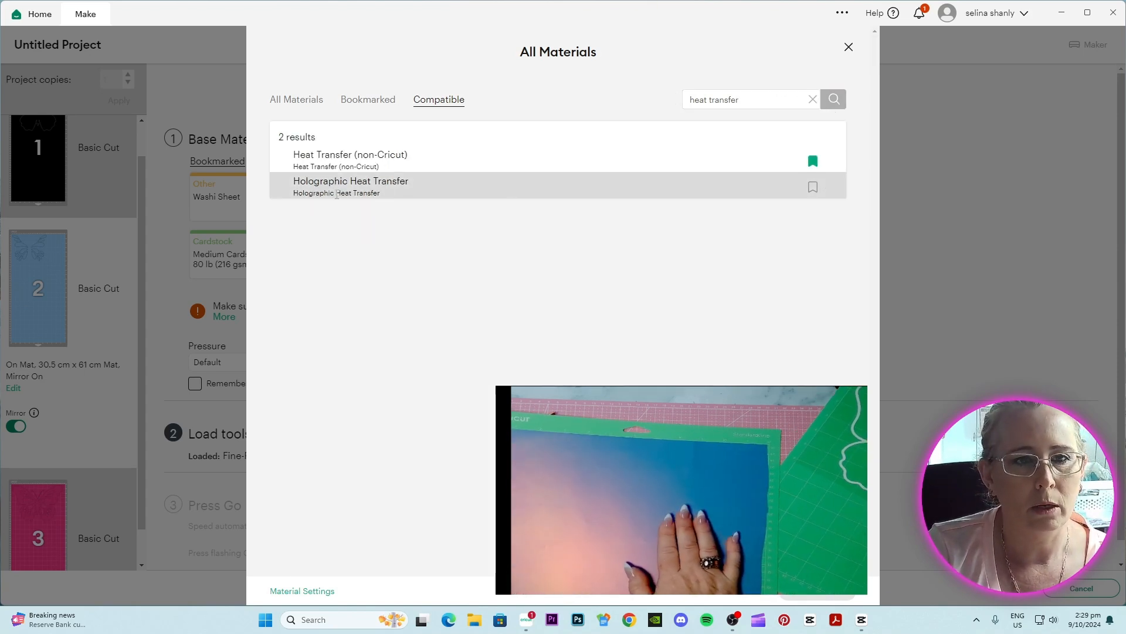
click(413, 188)
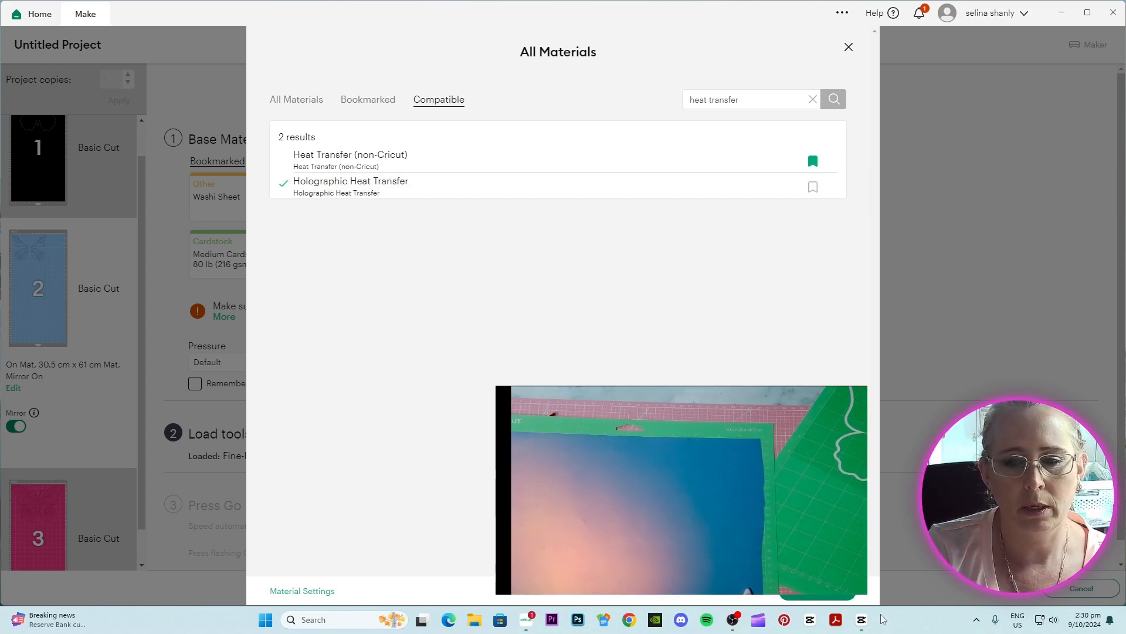